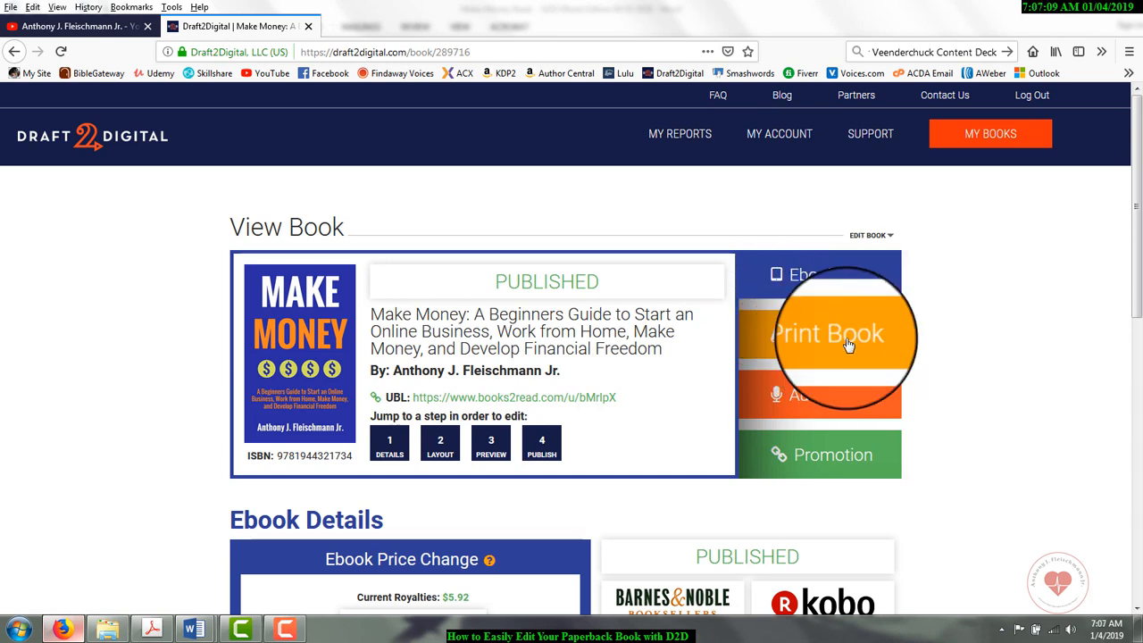
Step: Download the print book's PDF in 5x8 paper size and save the file to the computer
left_click(849, 345)
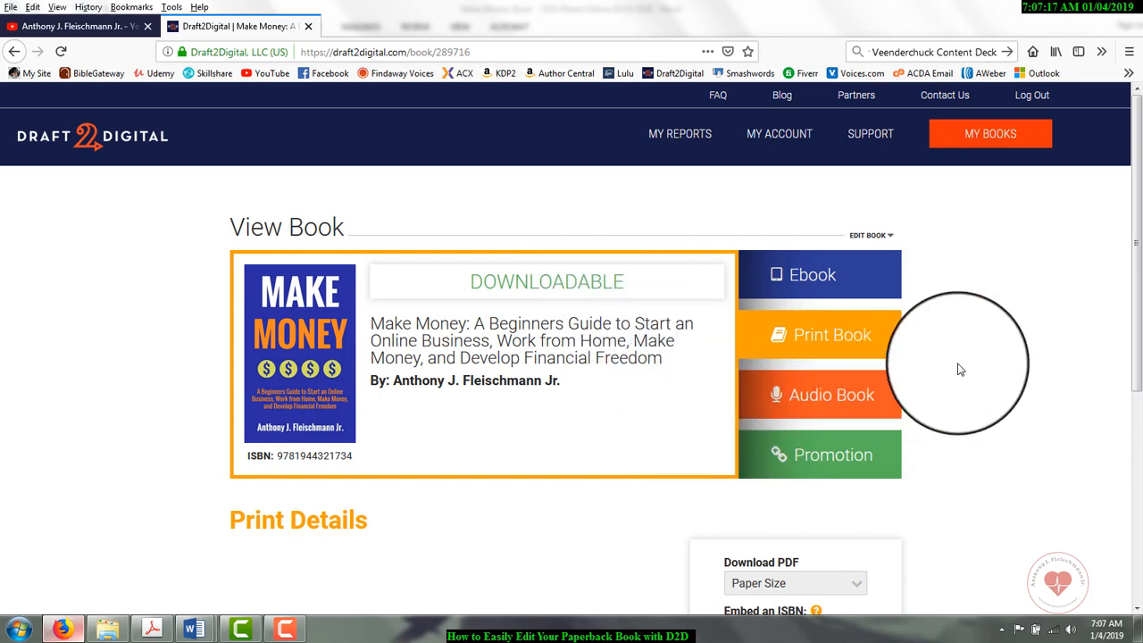
scroll(1096, 358, "down", 2)
scroll(1096, 359, "down", 2)
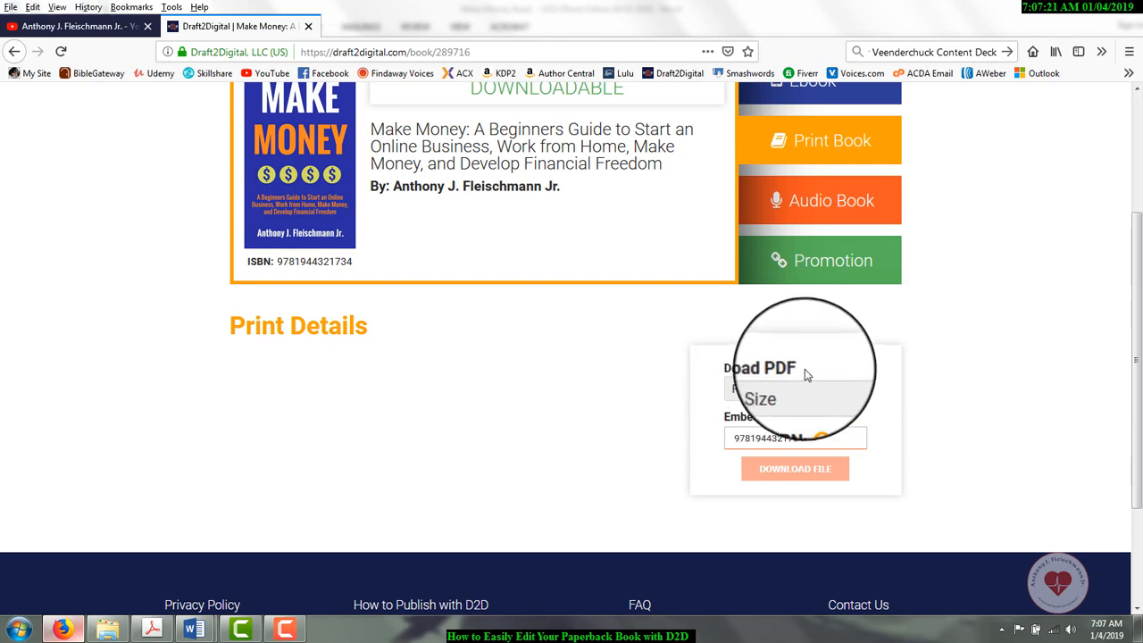
left_click(856, 398)
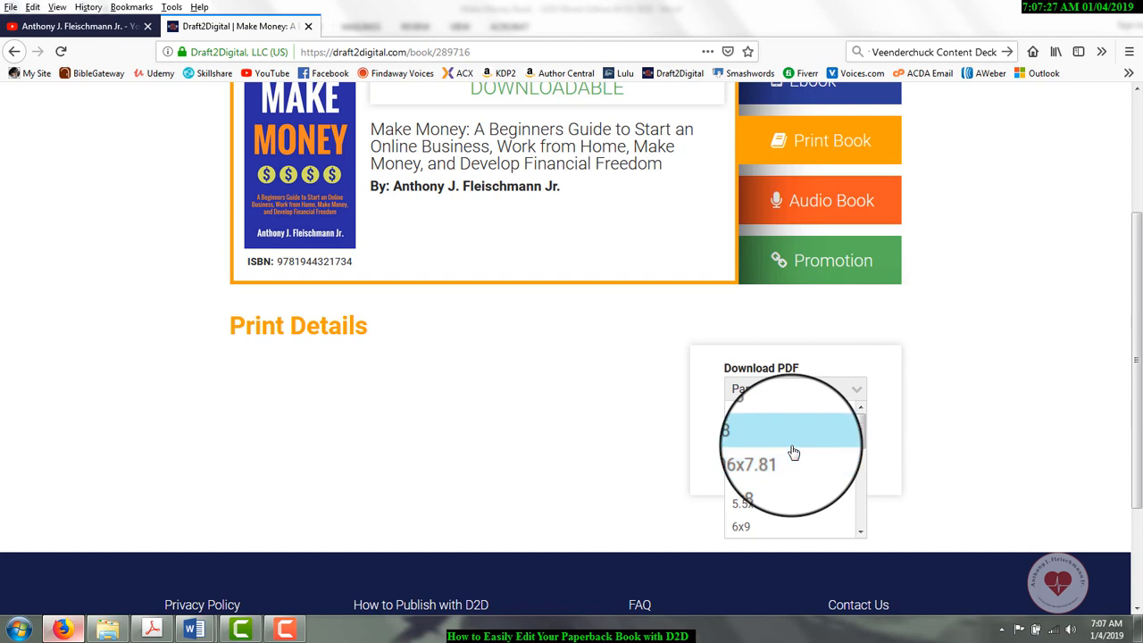
left_click(794, 432)
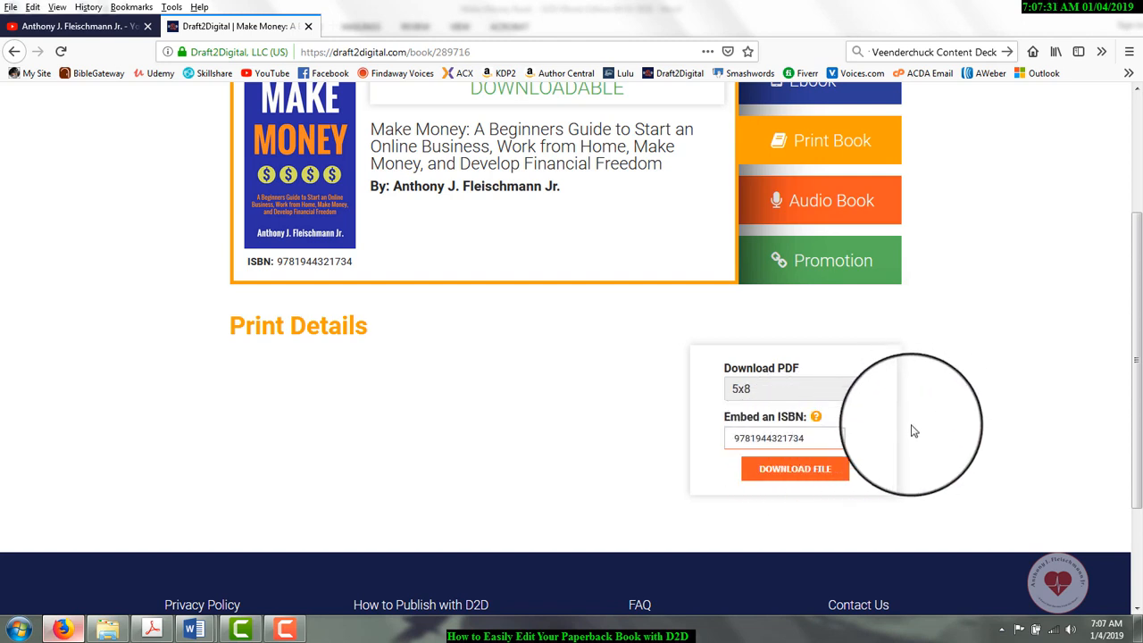
left_click(778, 481)
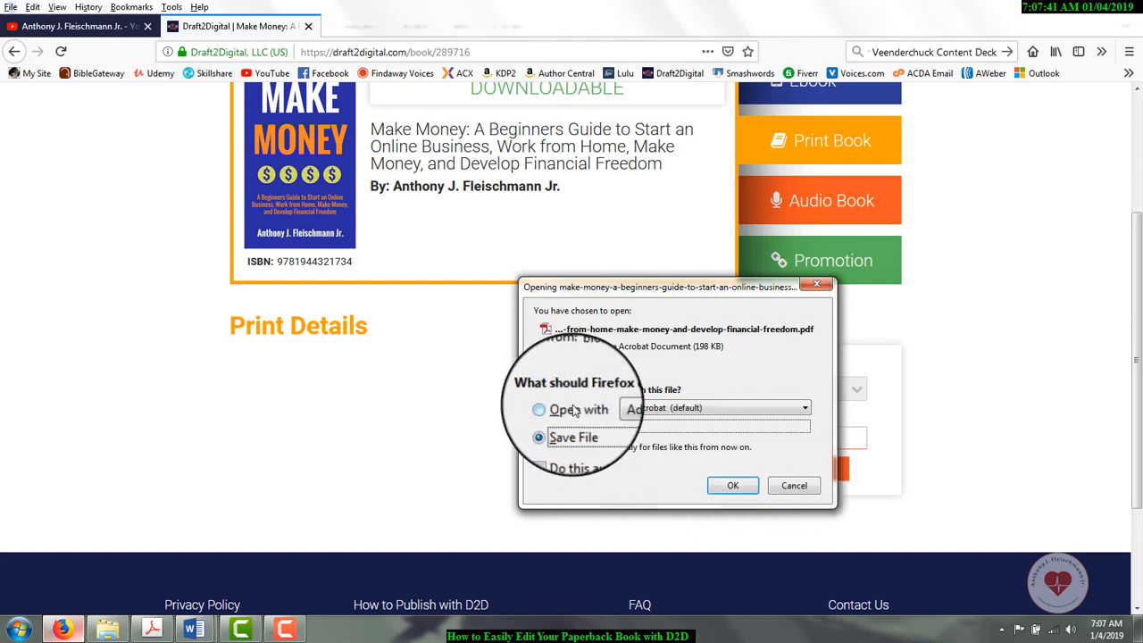
left_click(738, 488)
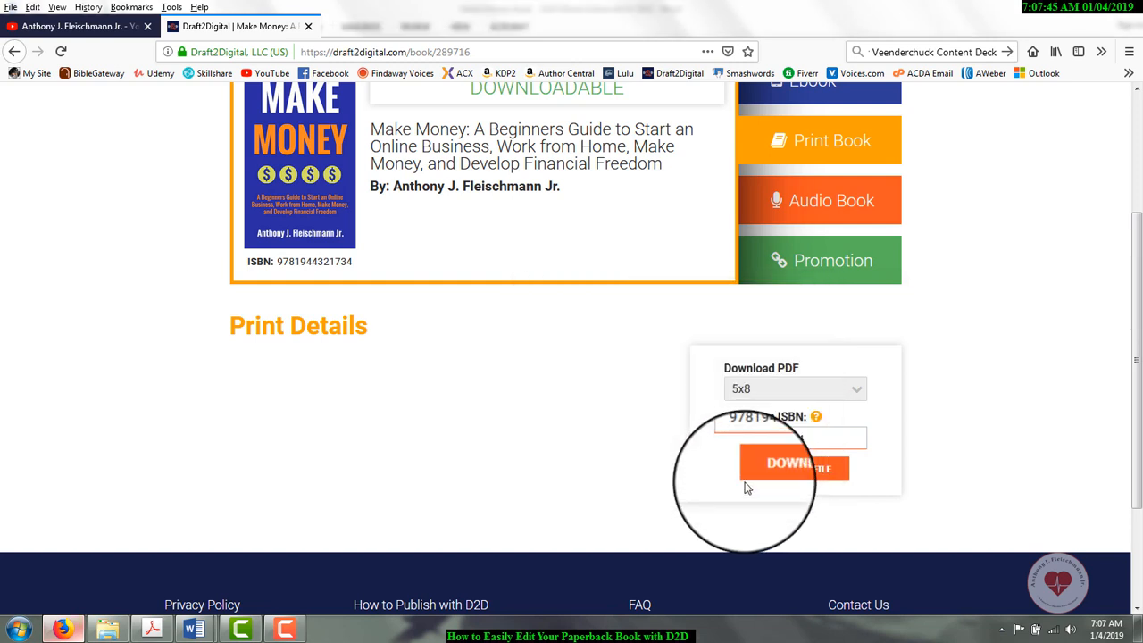
Step: Locate the newly downloaded make-money PDF in its containing folder and open it in Adobe Acrobat
left_click(1105, 61)
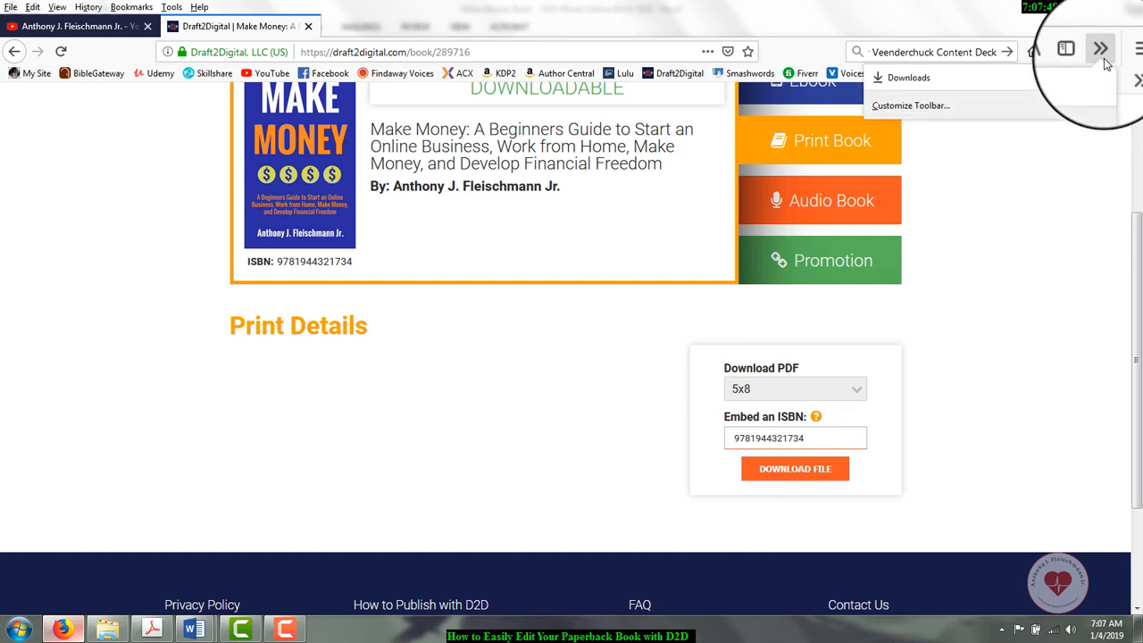
left_click(918, 81)
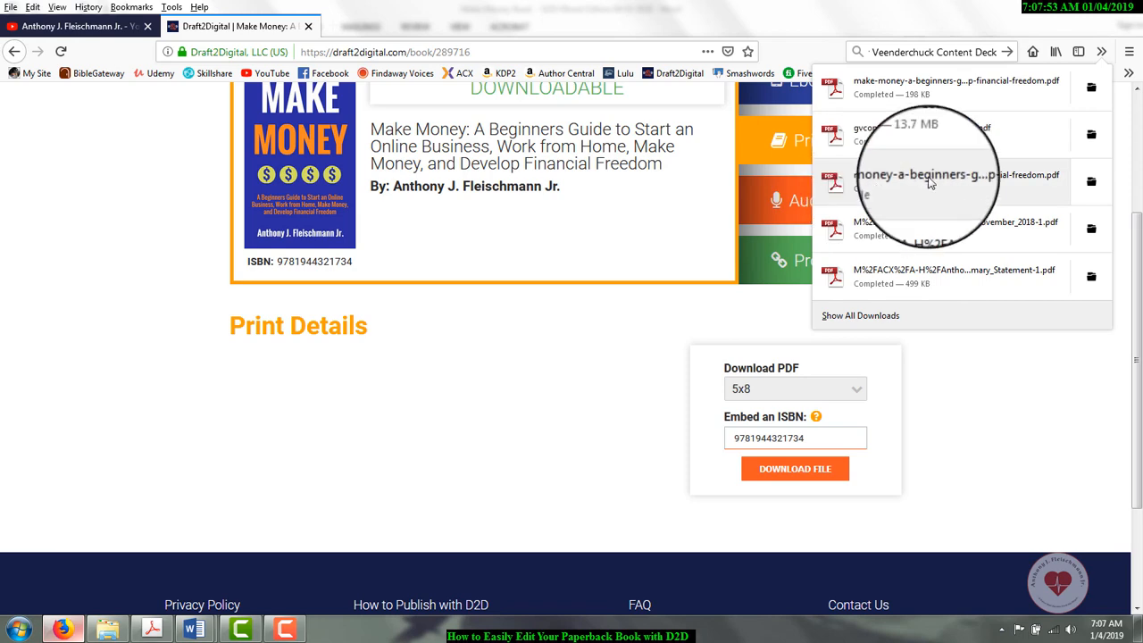
right_click(929, 95)
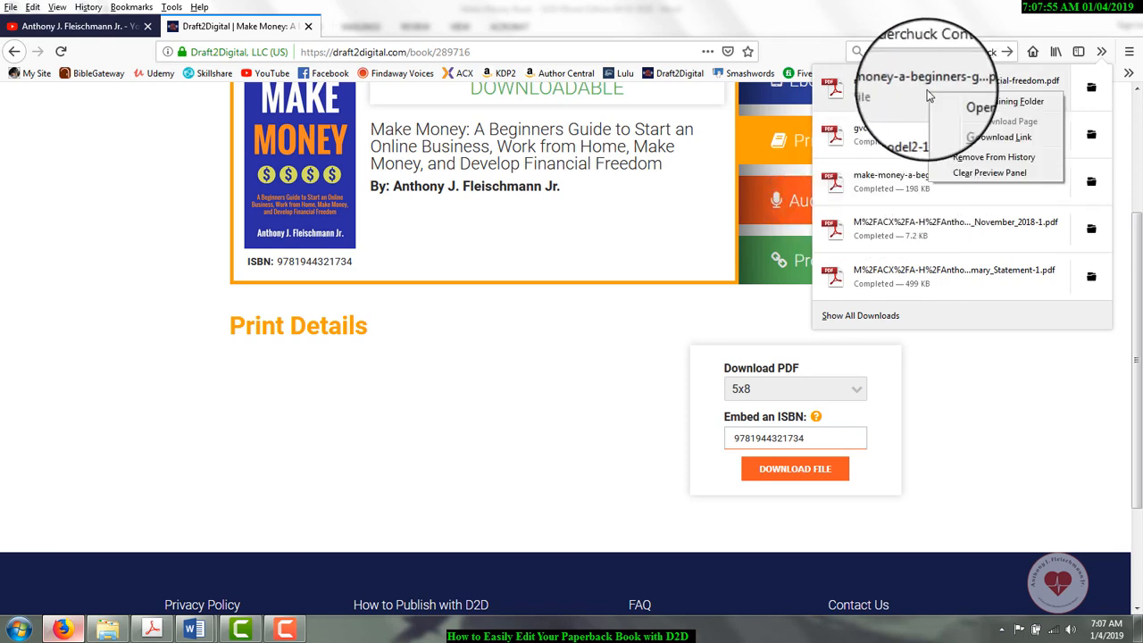
left_click(965, 102)
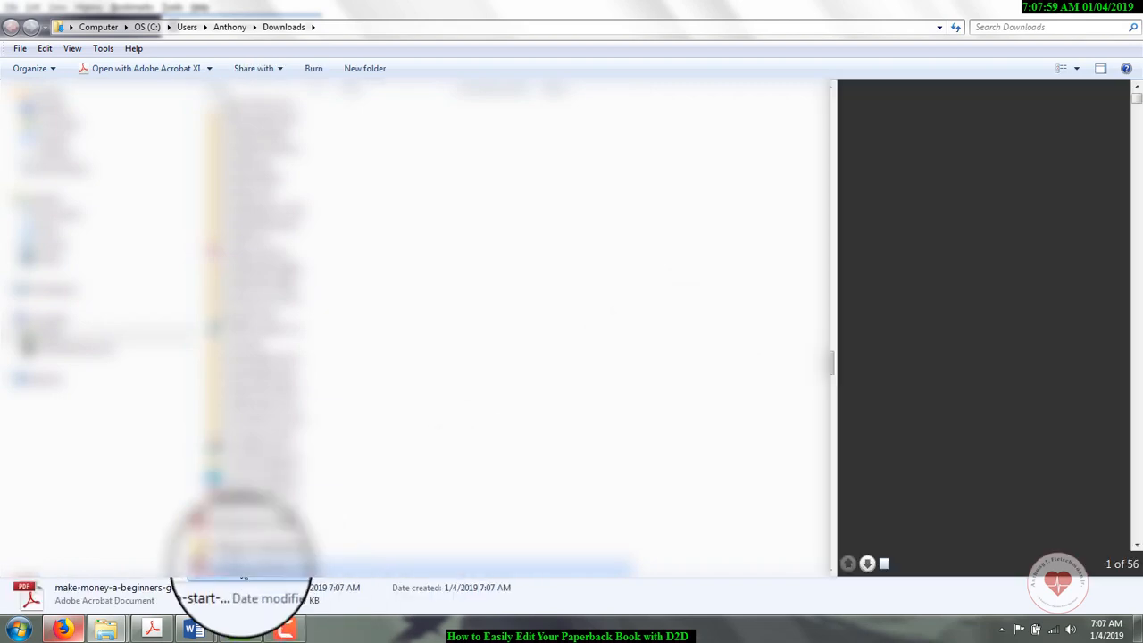
right_click(265, 569)
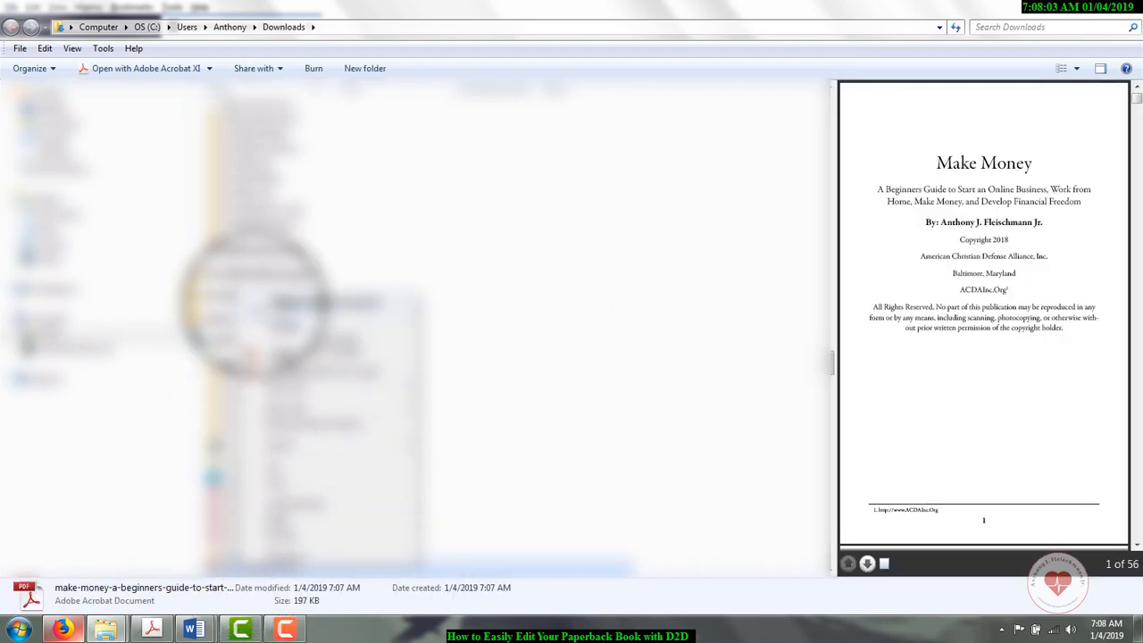
left_click(255, 310)
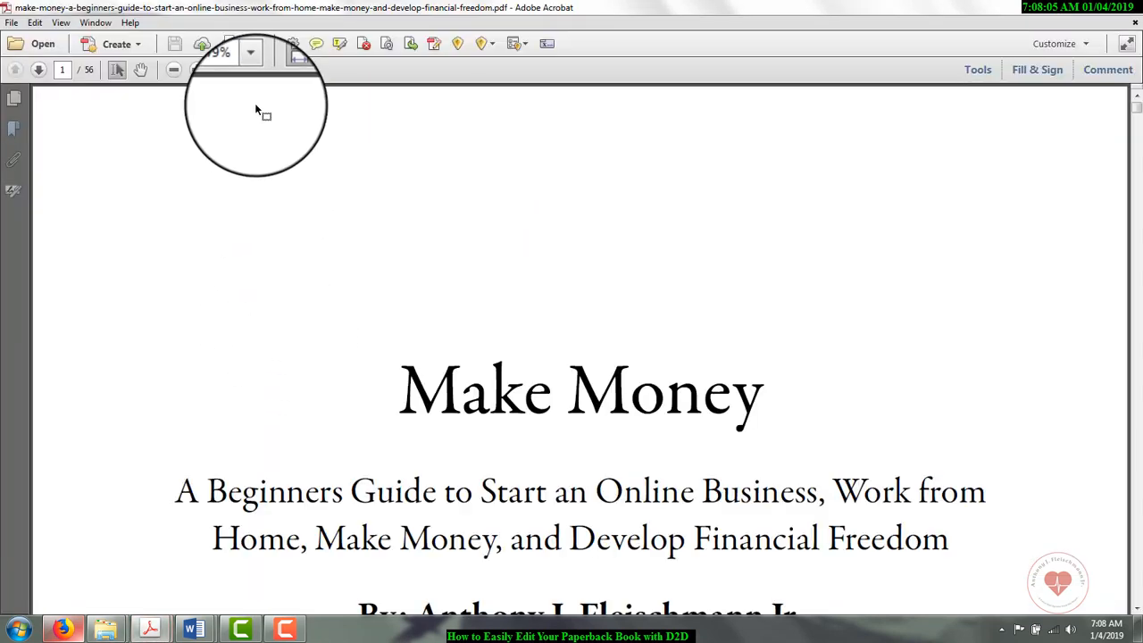
Step: View the PDF at 100% with the page-editing tools shown, and check the layout from the title page to Chapter 1
left_click(252, 79)
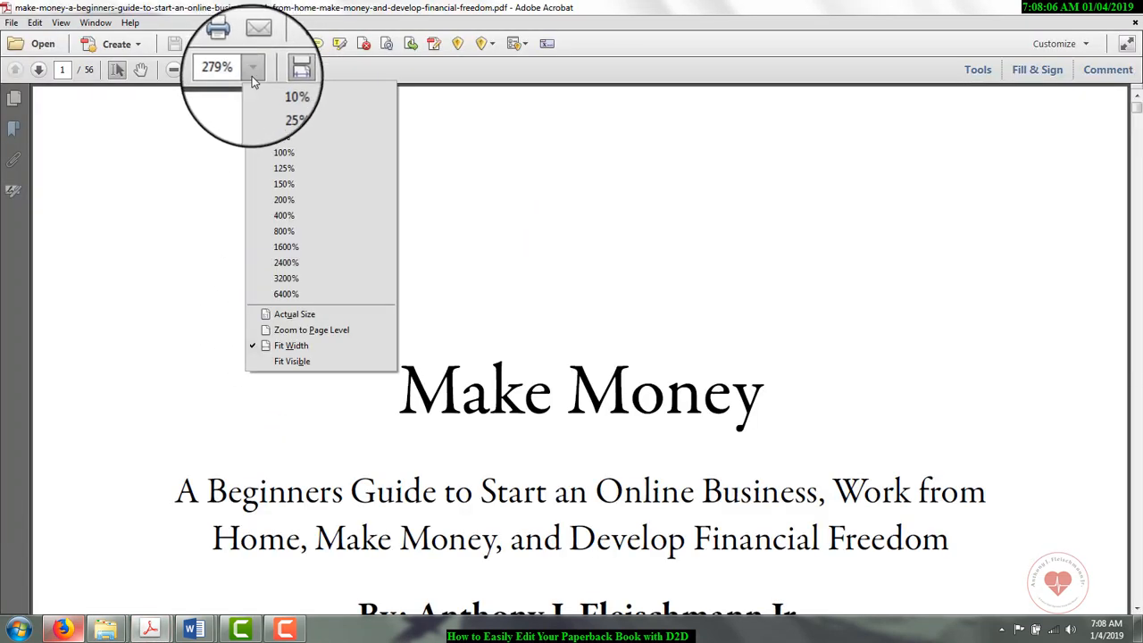
left_click(270, 151)
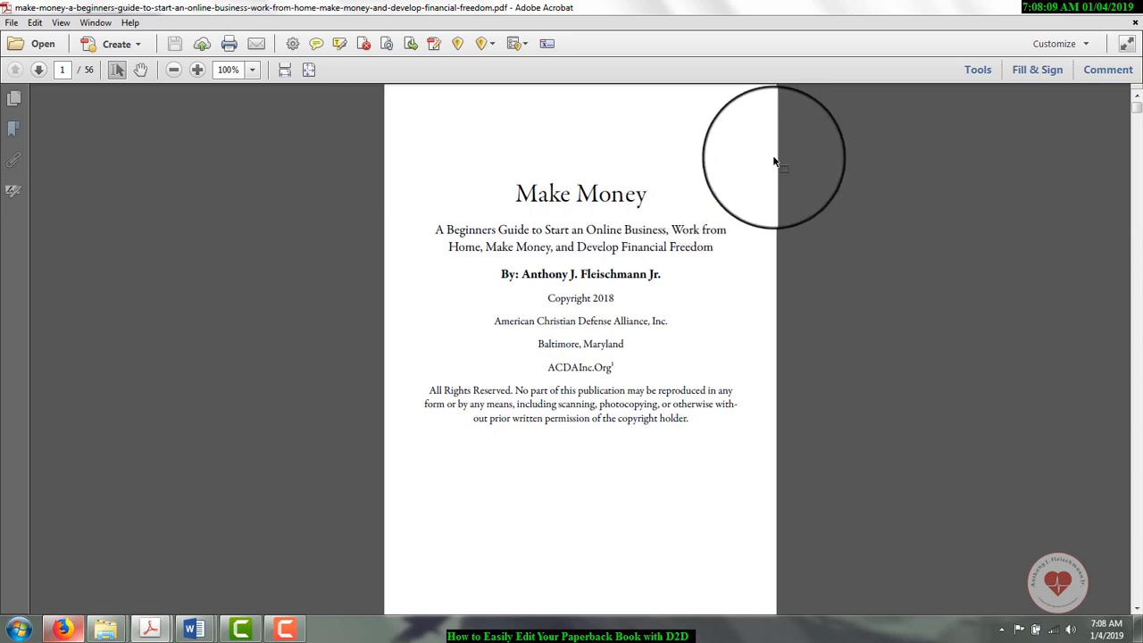
left_click(982, 69)
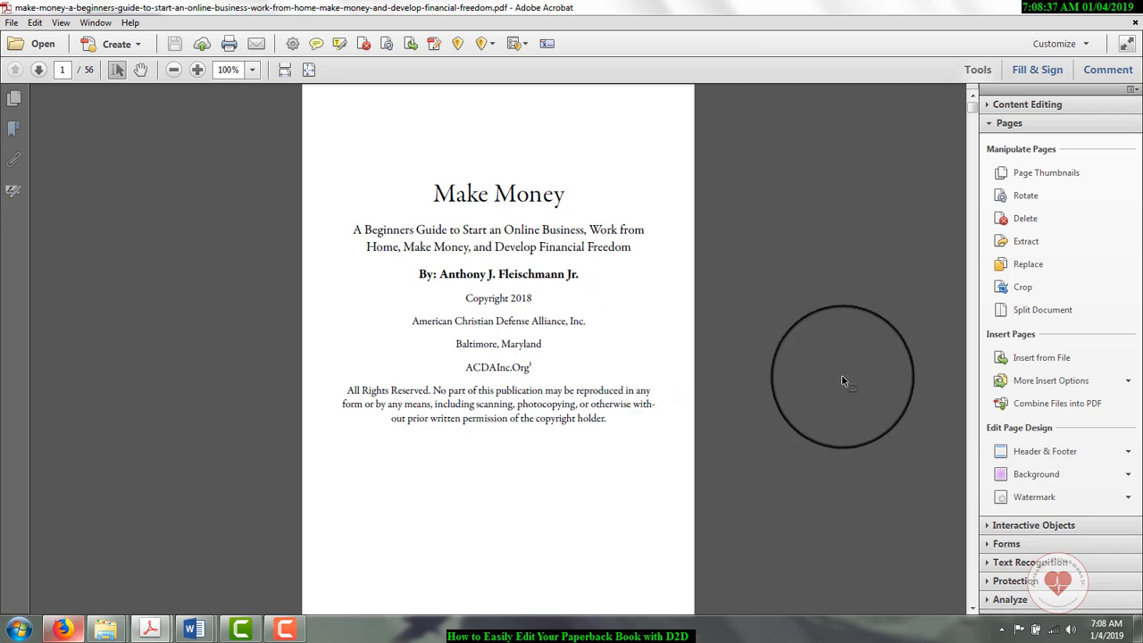
left_click(972, 608)
left_click_drag(972, 608, 972, 608)
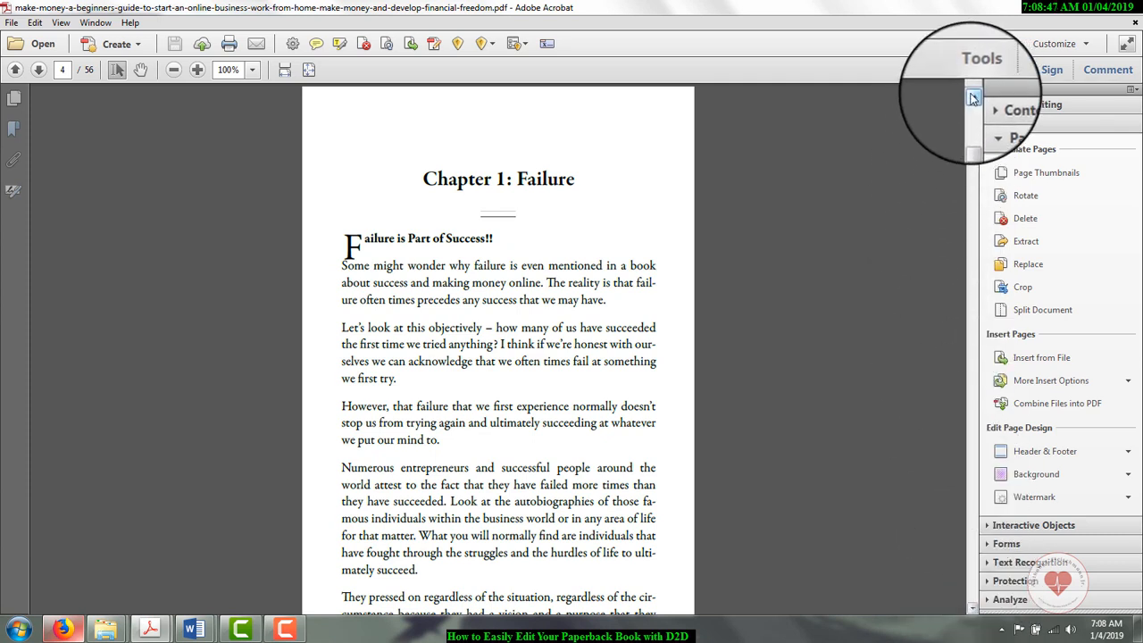
left_click_drag(973, 98, 974, 97)
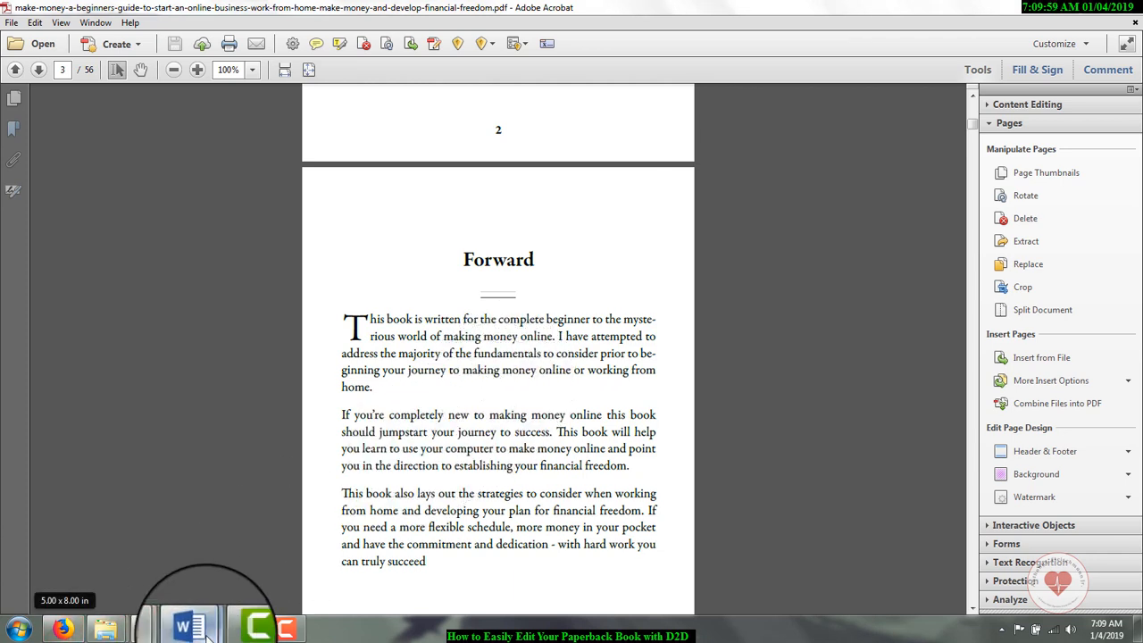
Step: Switch to the ebook manuscript in Word and copy the whole table of contents, from its heading through the Additional Formats entry
mouse_move(206, 632)
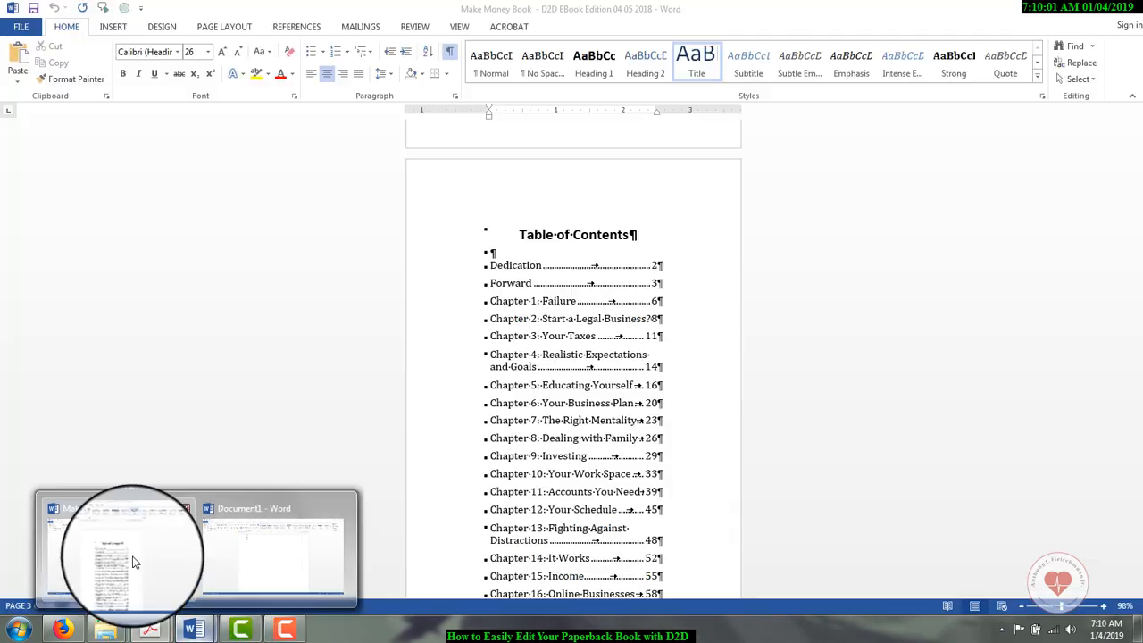
left_click(134, 563)
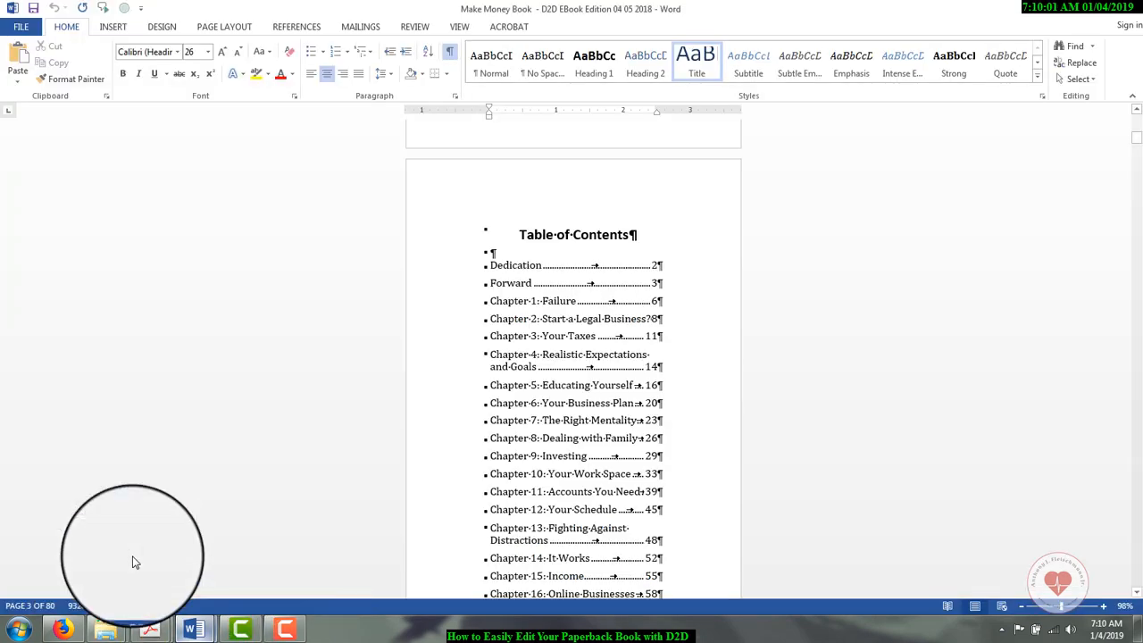
left_click(494, 254)
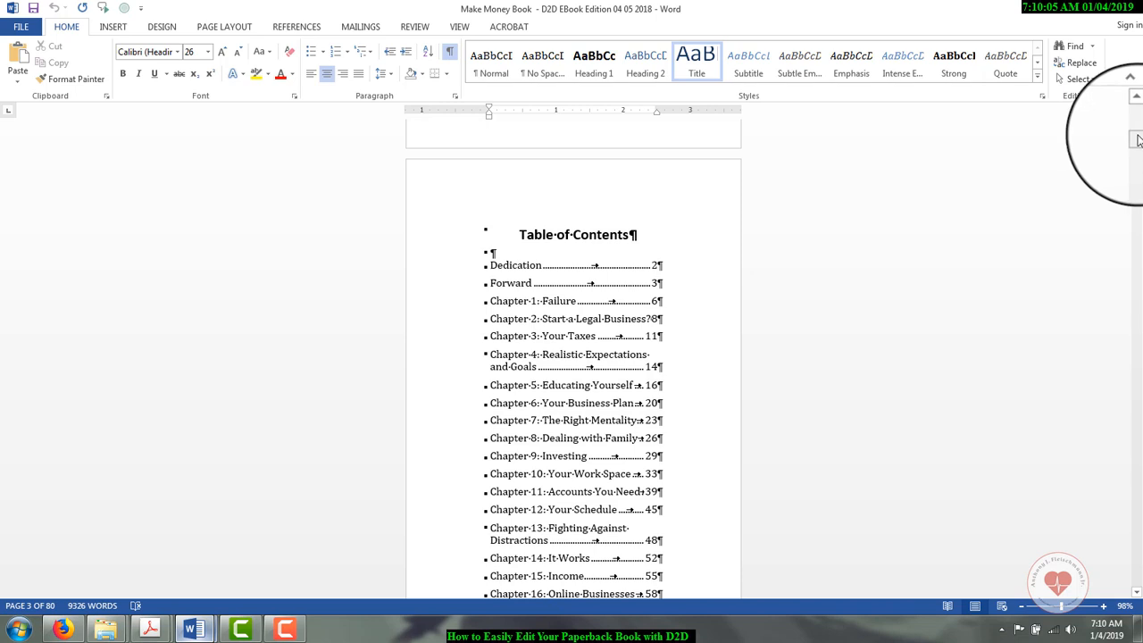
left_click_drag(1138, 140, 1138, 107)
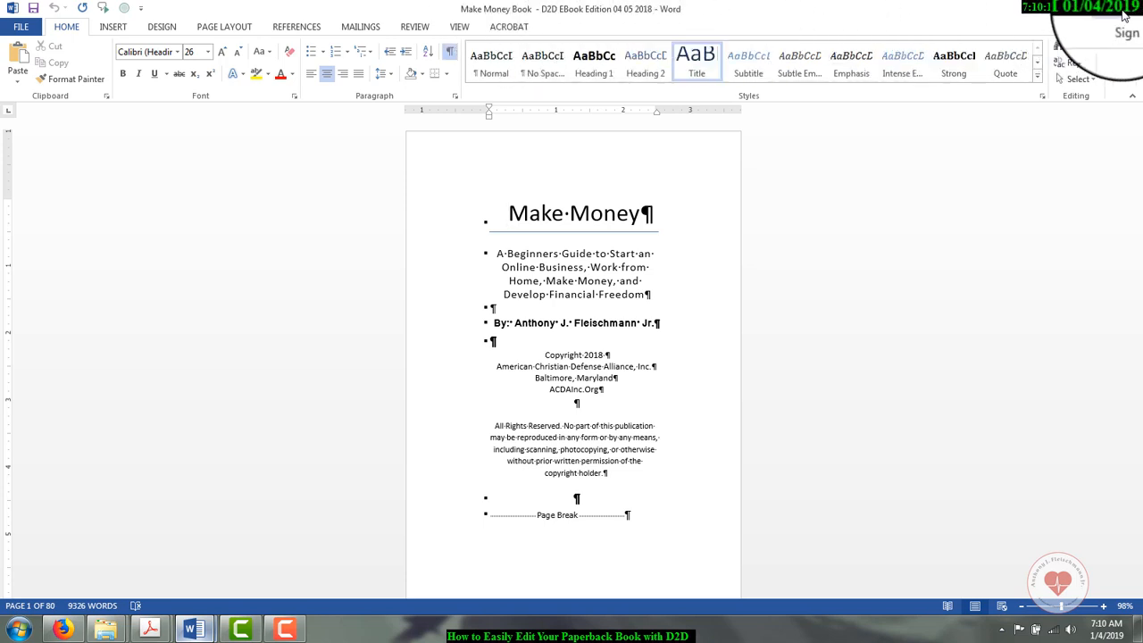
left_click_drag(1139, 121, 1138, 138)
left_click(510, 177)
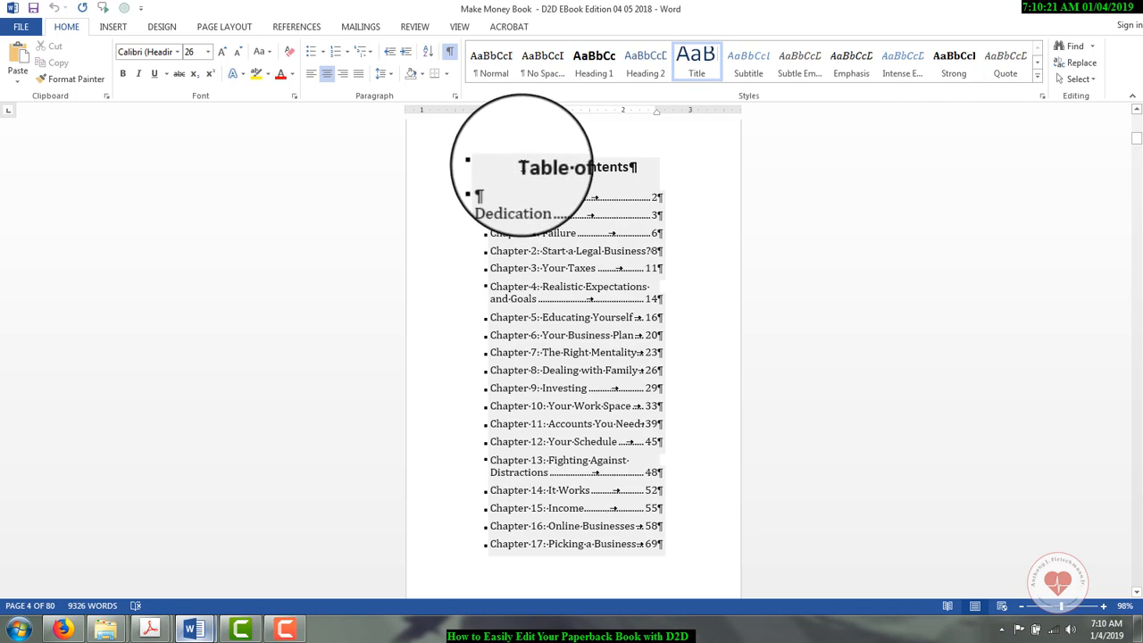
left_click_drag(526, 174, 607, 569)
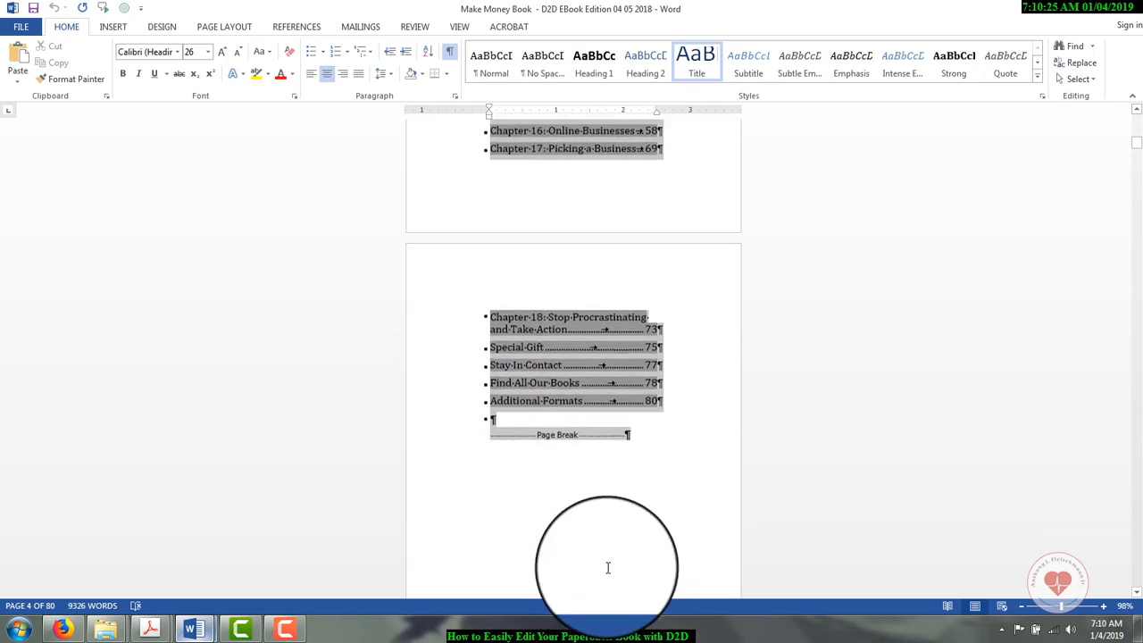
right_click(625, 368)
left_click(636, 398)
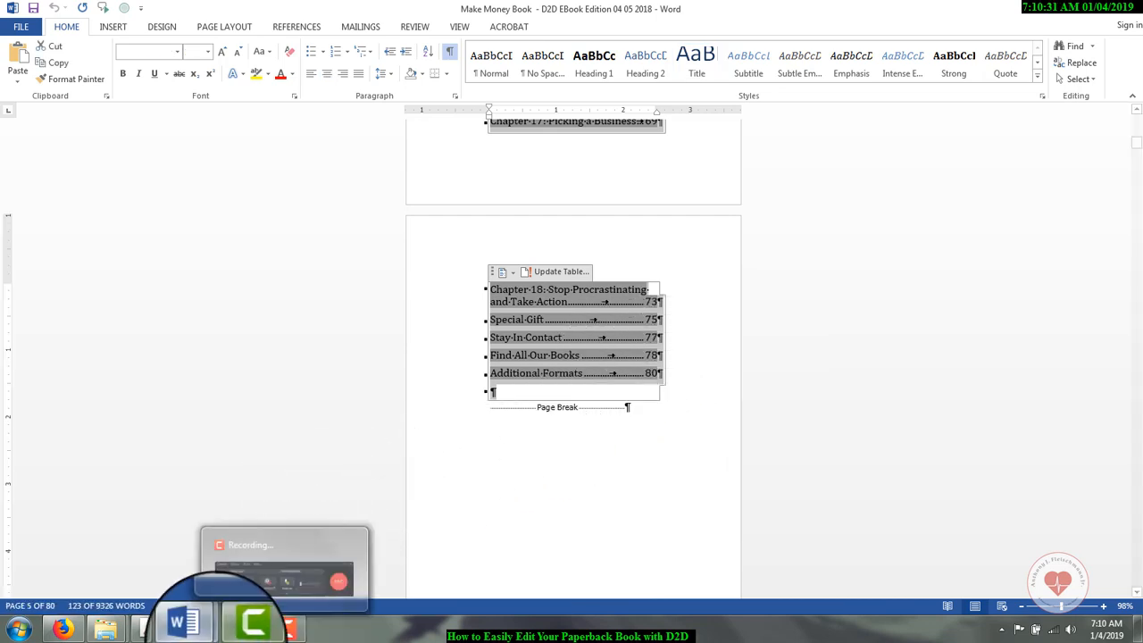
Step: Paste the table of contents into the blank Word document using that document's own formatting
left_click(255, 570)
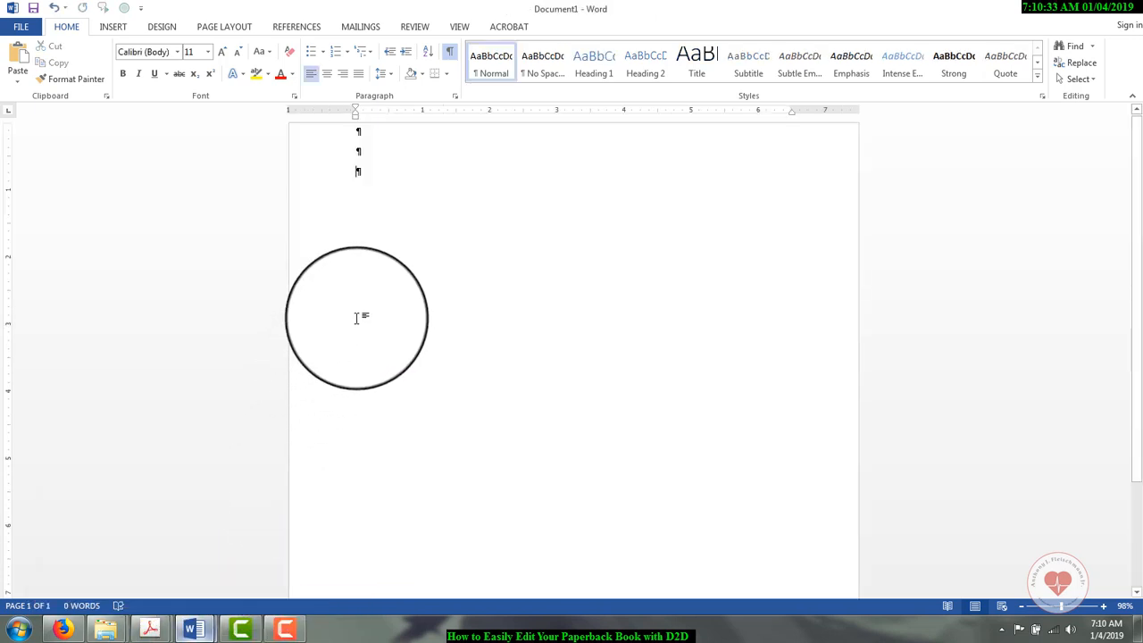
right_click(357, 152)
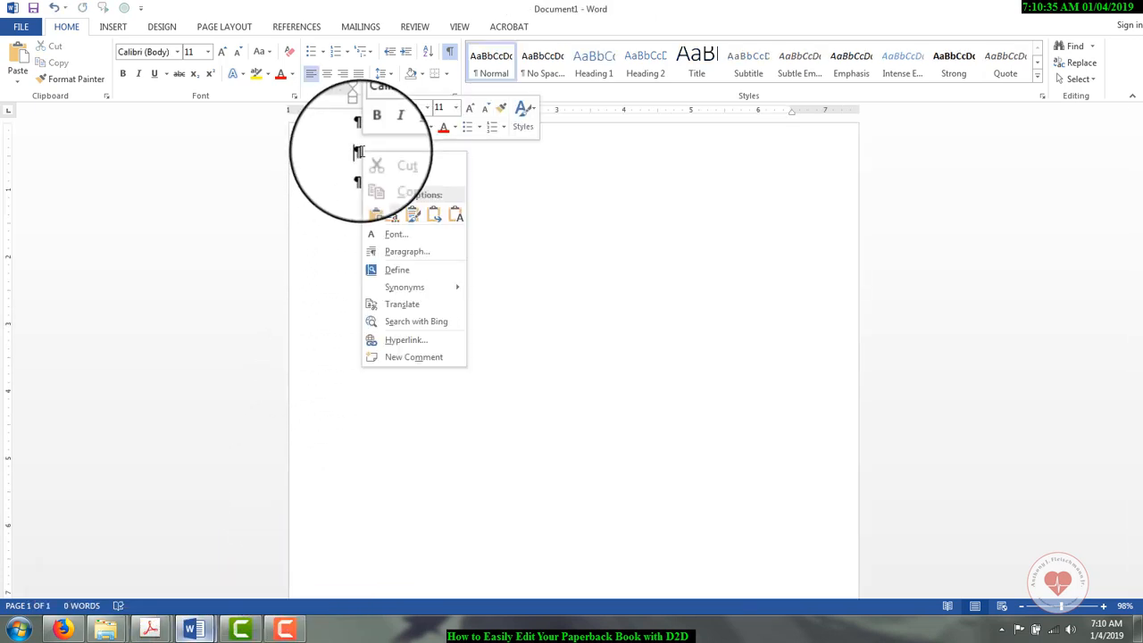
left_click(456, 216)
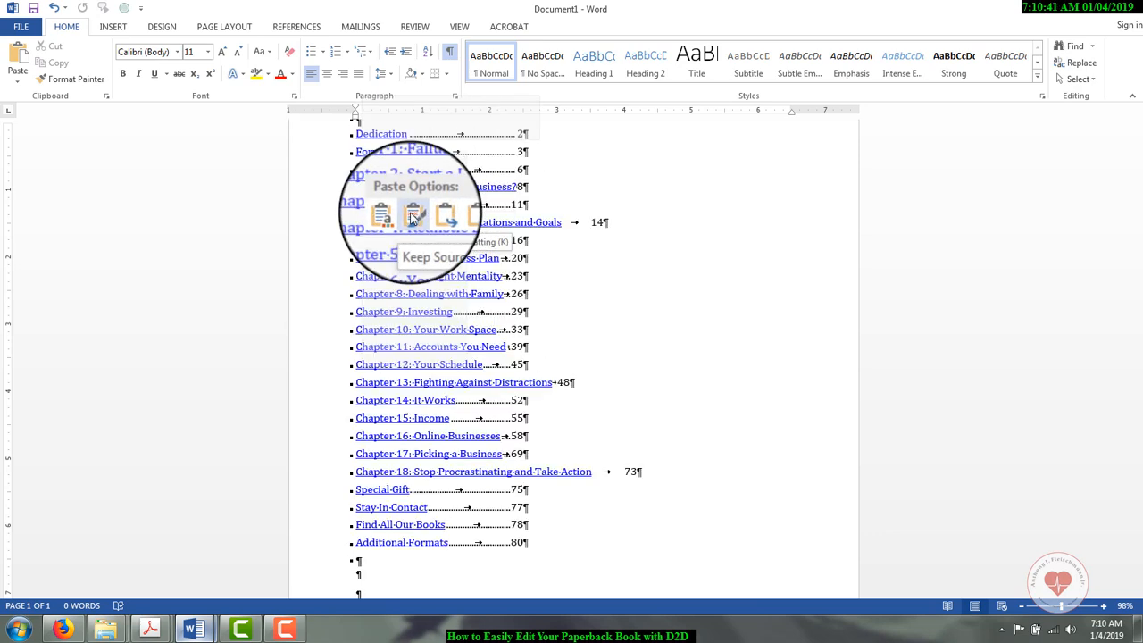
left_click(393, 217)
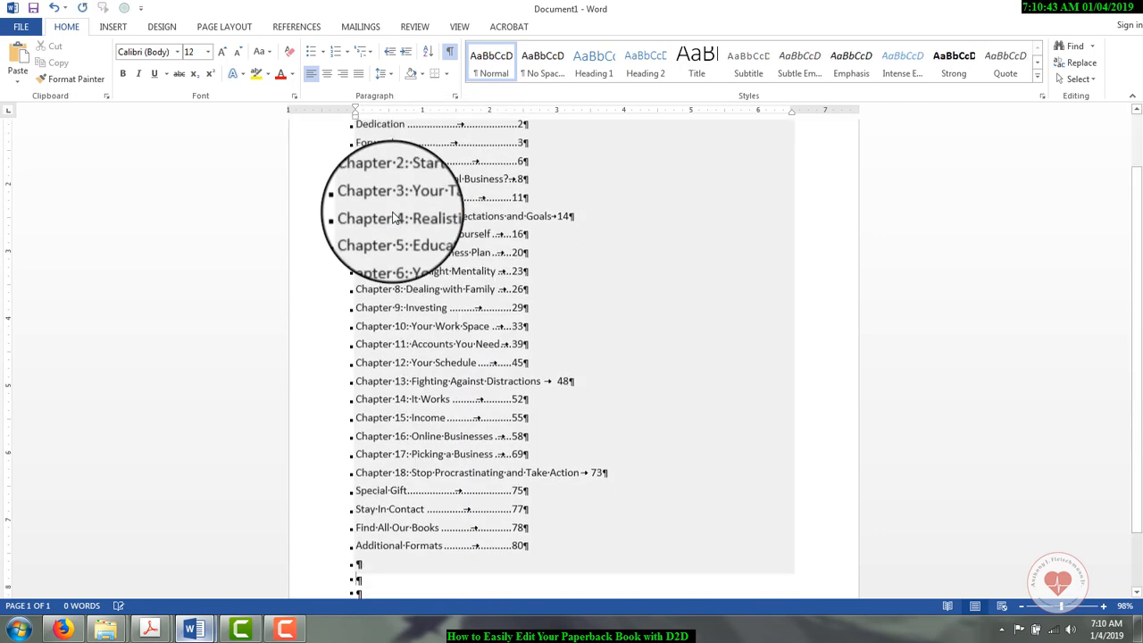
scroll(460, 284, "up", 1)
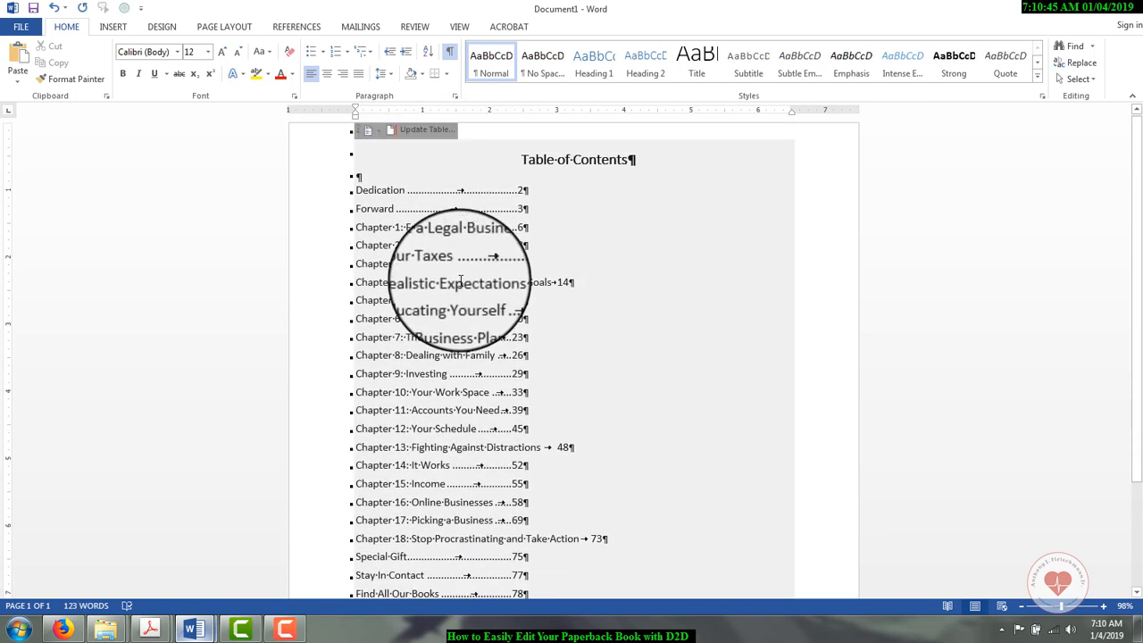
Step: Change the new document's page size to match the book's 5x8 format
left_click(222, 32)
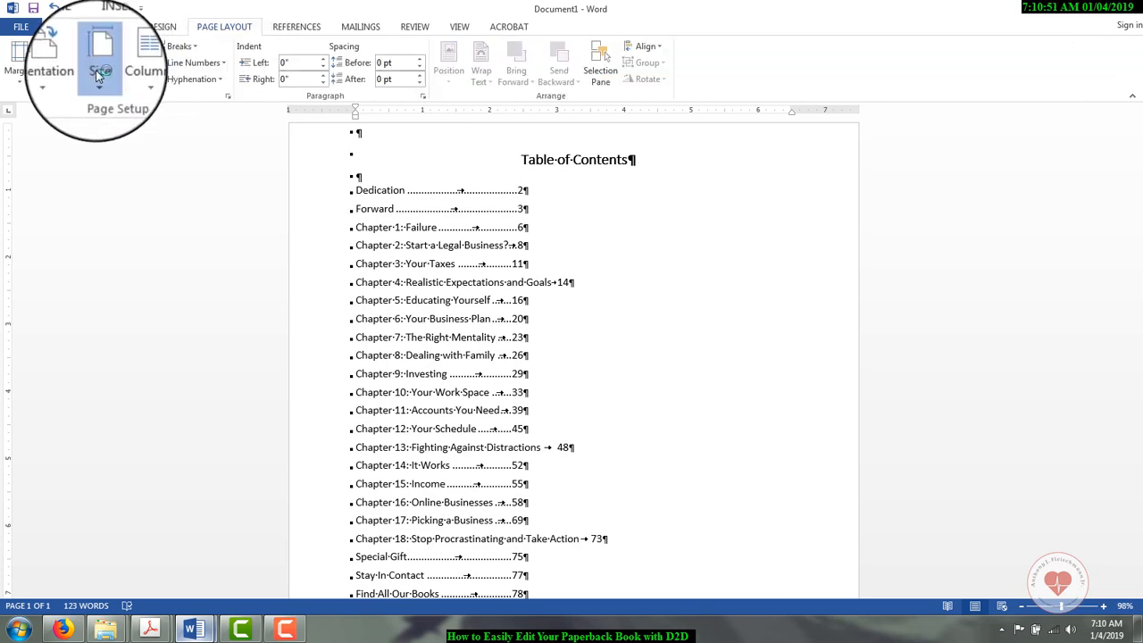
left_click(99, 76)
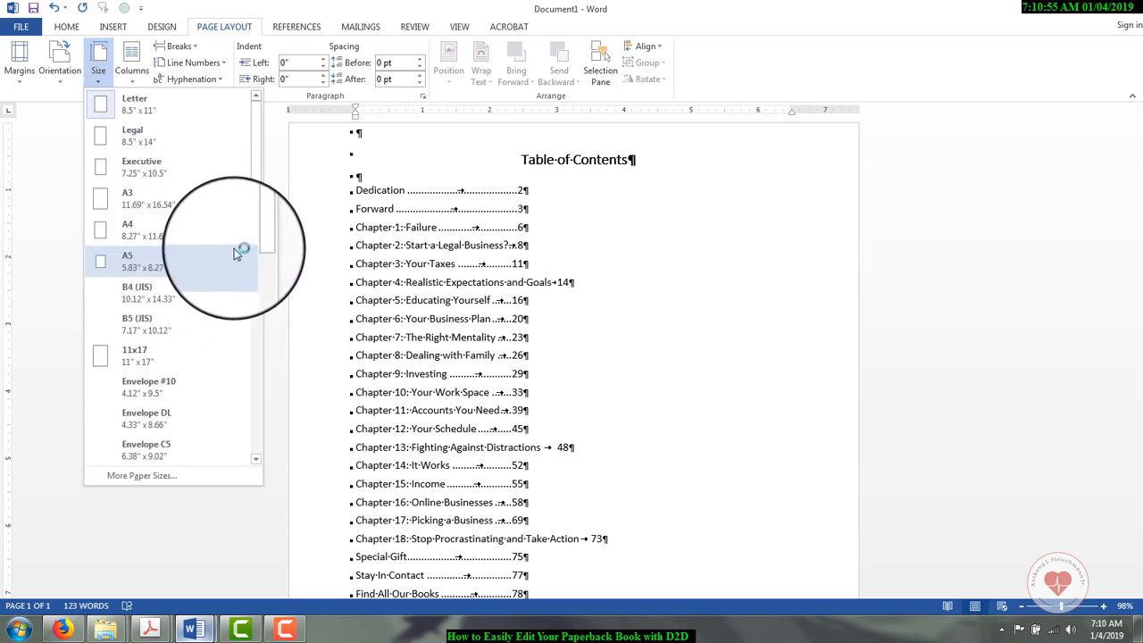
left_click_drag(256, 243, 252, 375)
left_click(150, 411)
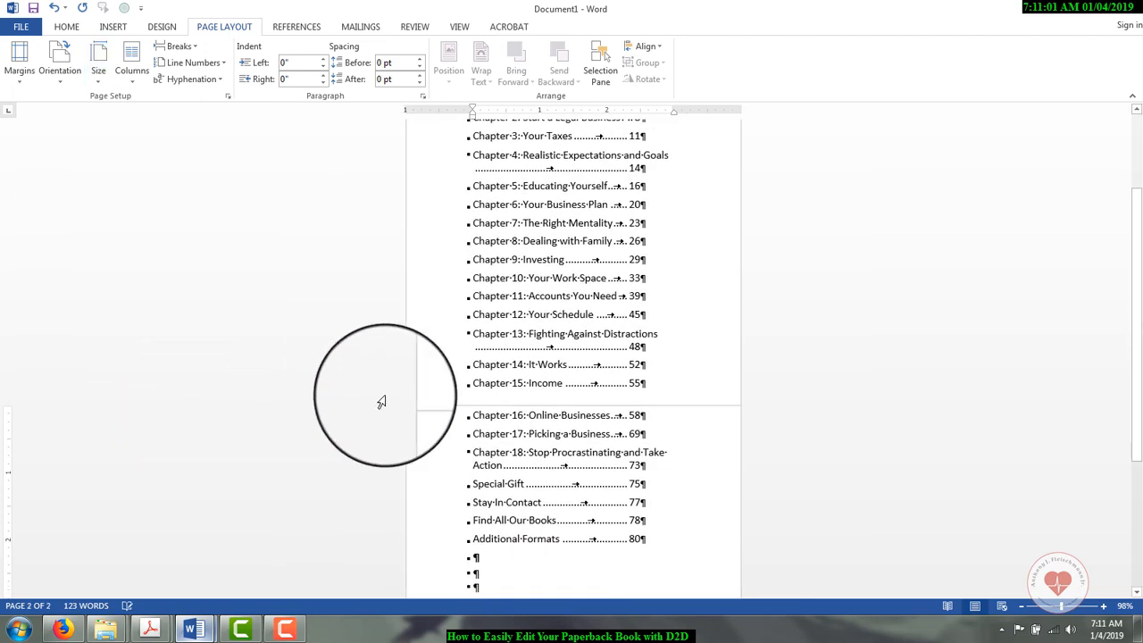
Step: Remove the blank paragraph below the Additional Formats entry and look over the table of contents from its heading
scroll(684, 393, "up", 3)
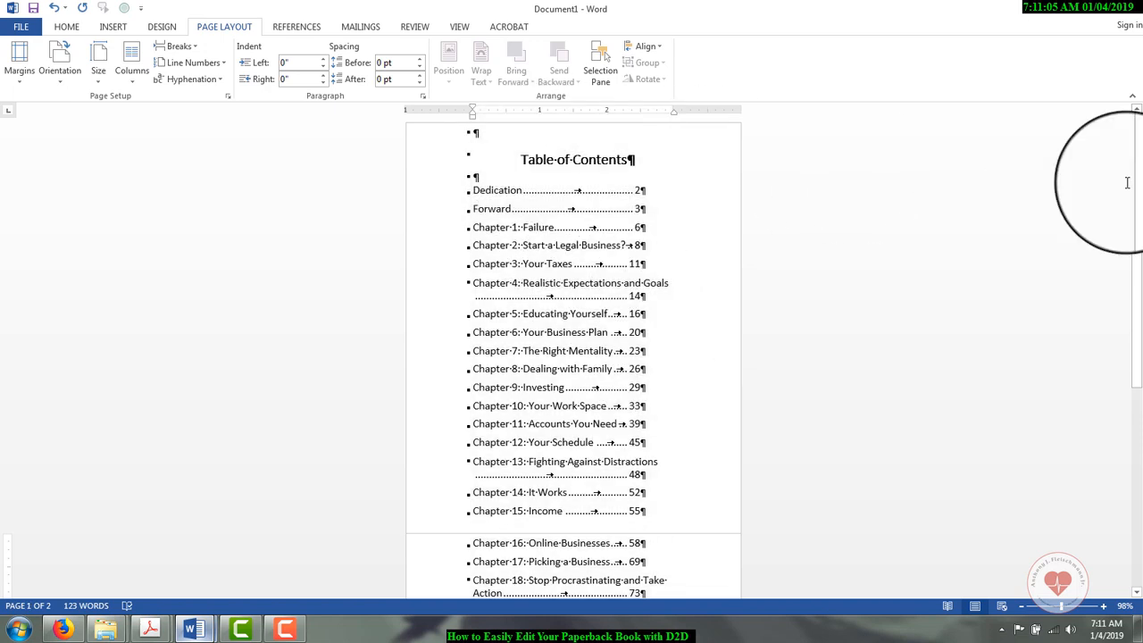
scroll(1130, 401, "down", 8)
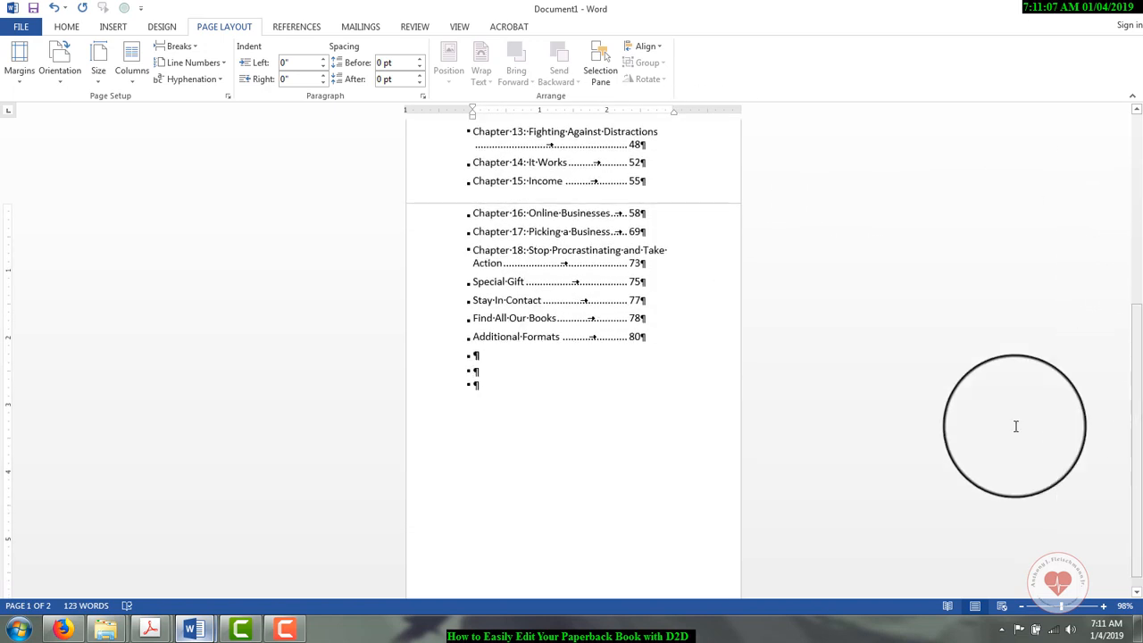
left_click(498, 383)
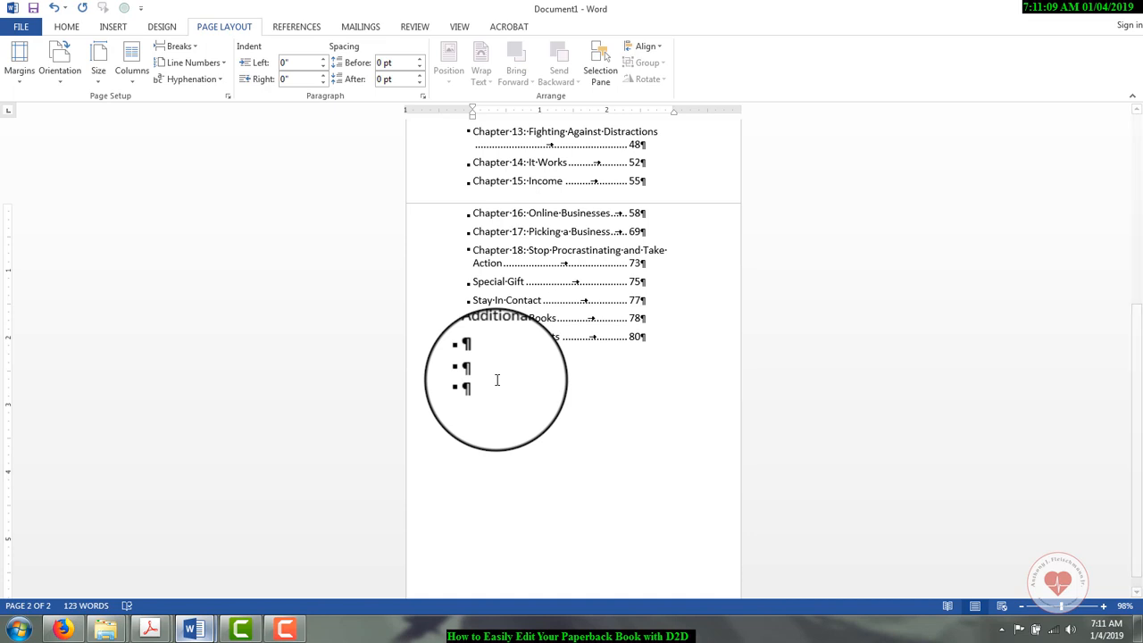
key("BackSpace")
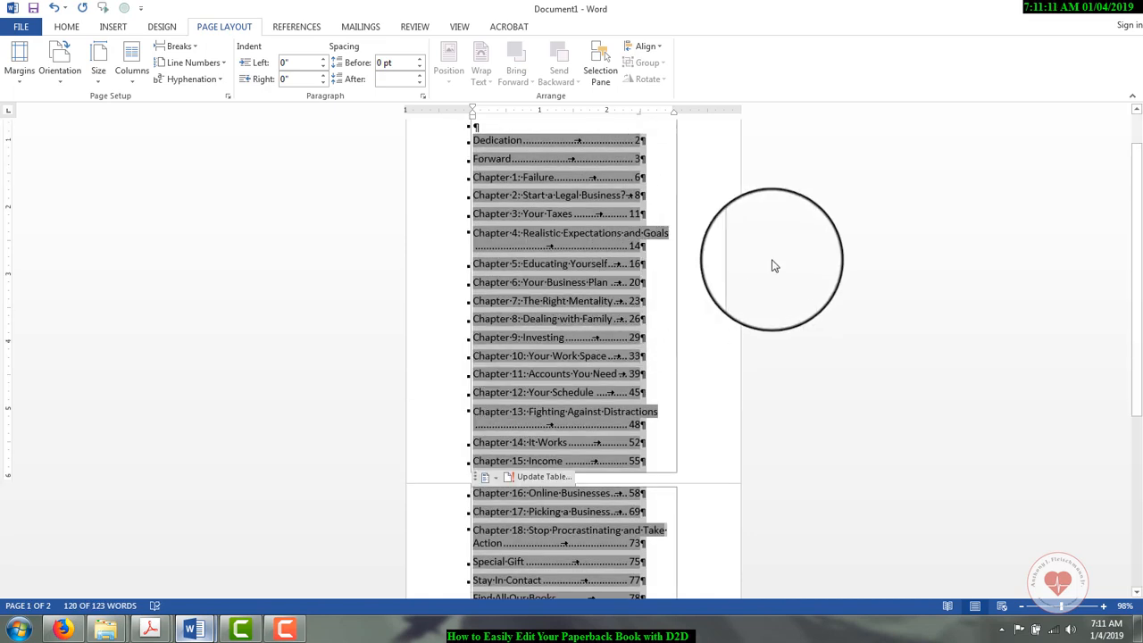
left_click_drag(1135, 345, 1097, 134)
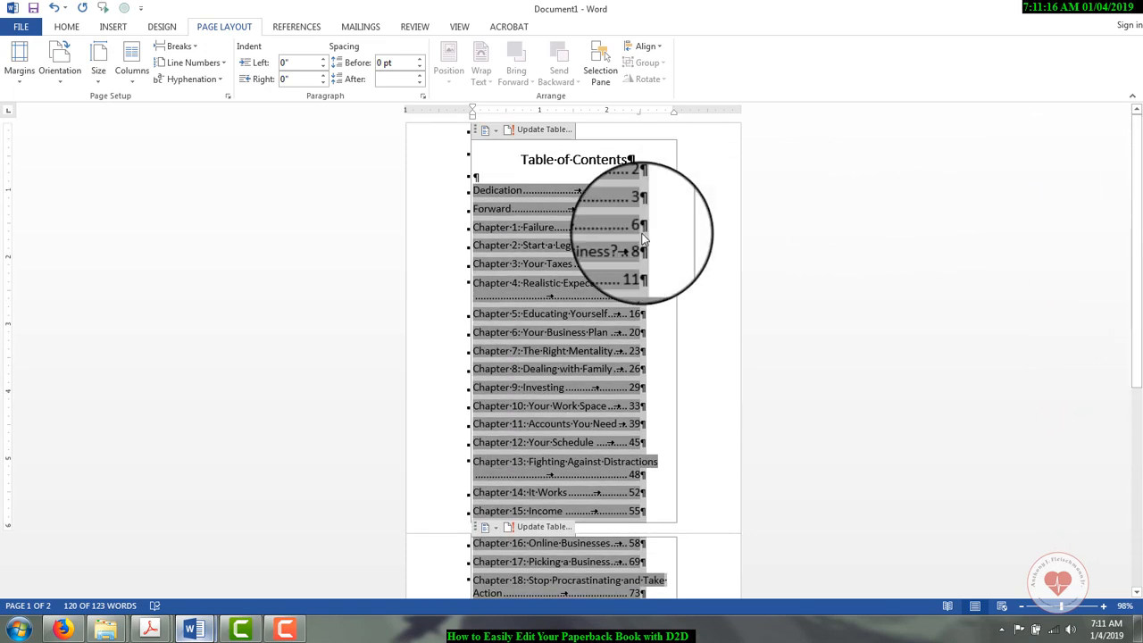
left_click(720, 268)
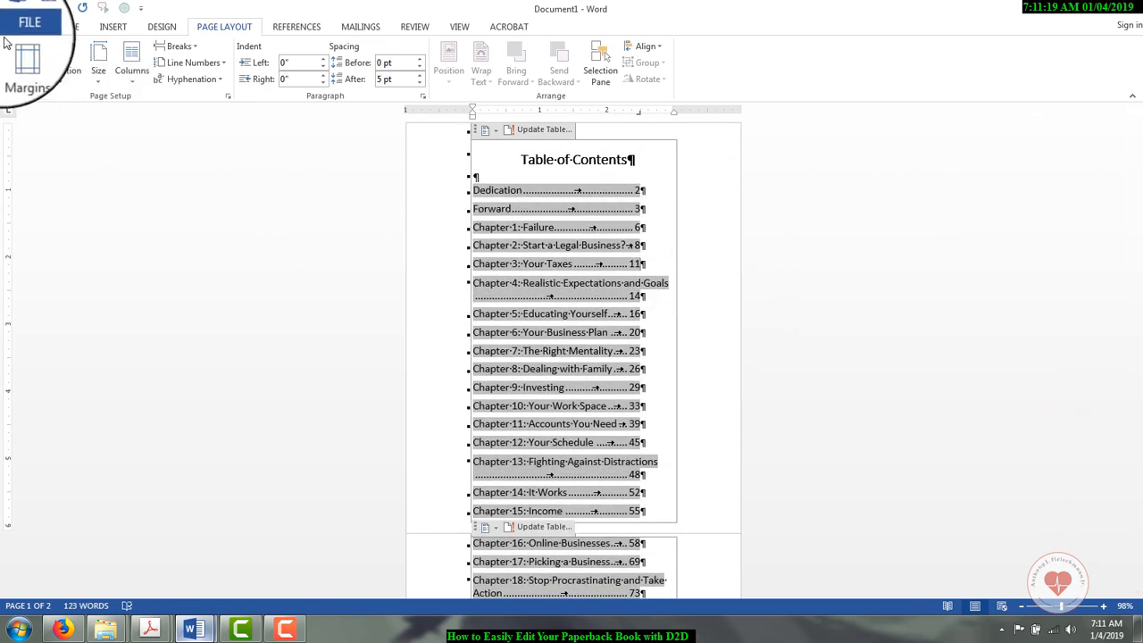
Step: Save the document as a Word file named Make Money Table of Contents - Draft 2 Digital Paperback in the 01 Current Book Projects folder
left_click(20, 26)
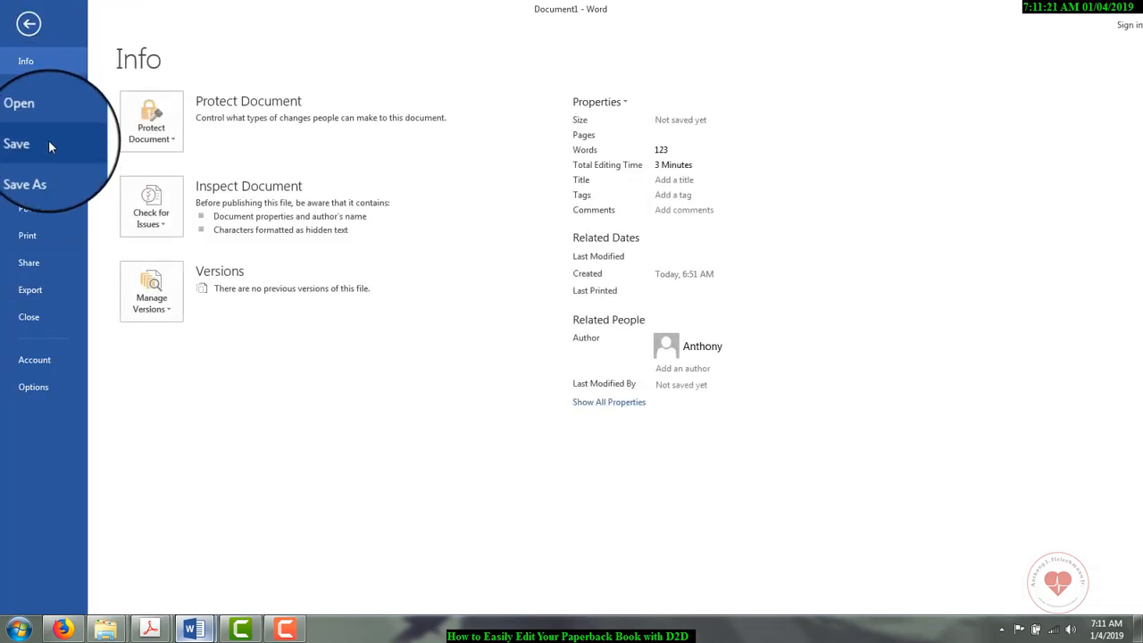
left_click(54, 174)
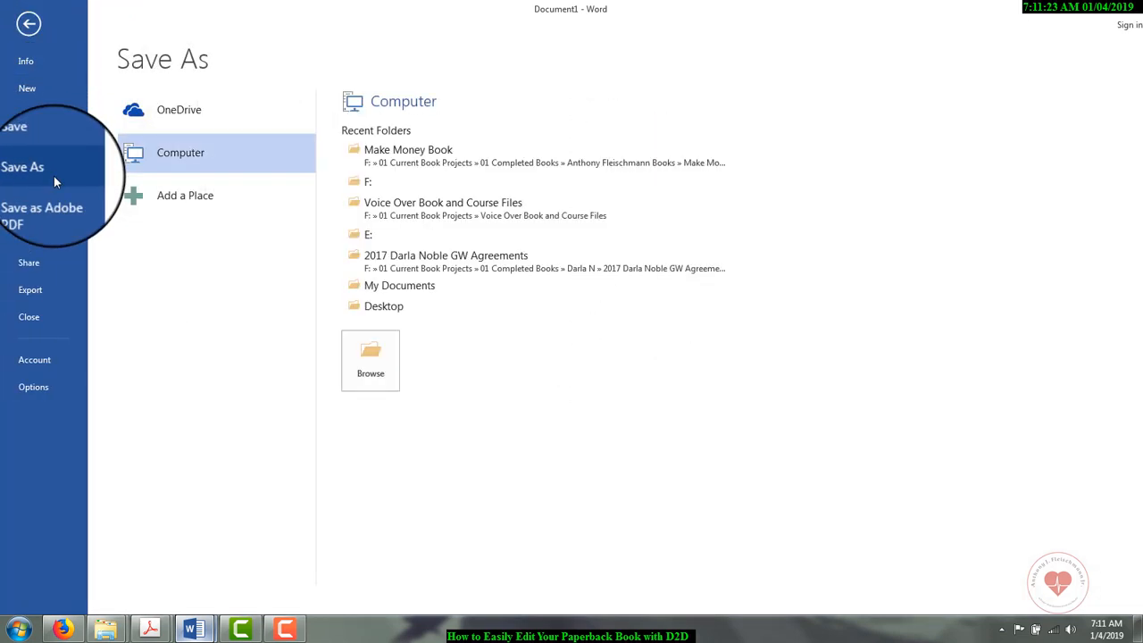
left_click(388, 364)
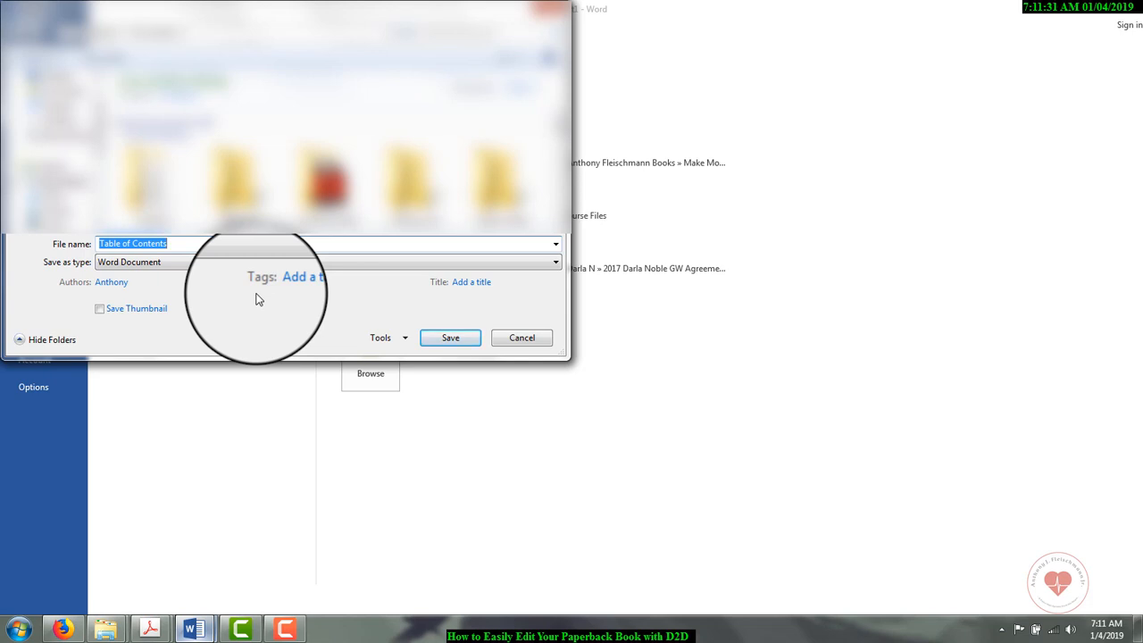
type("Make Money")
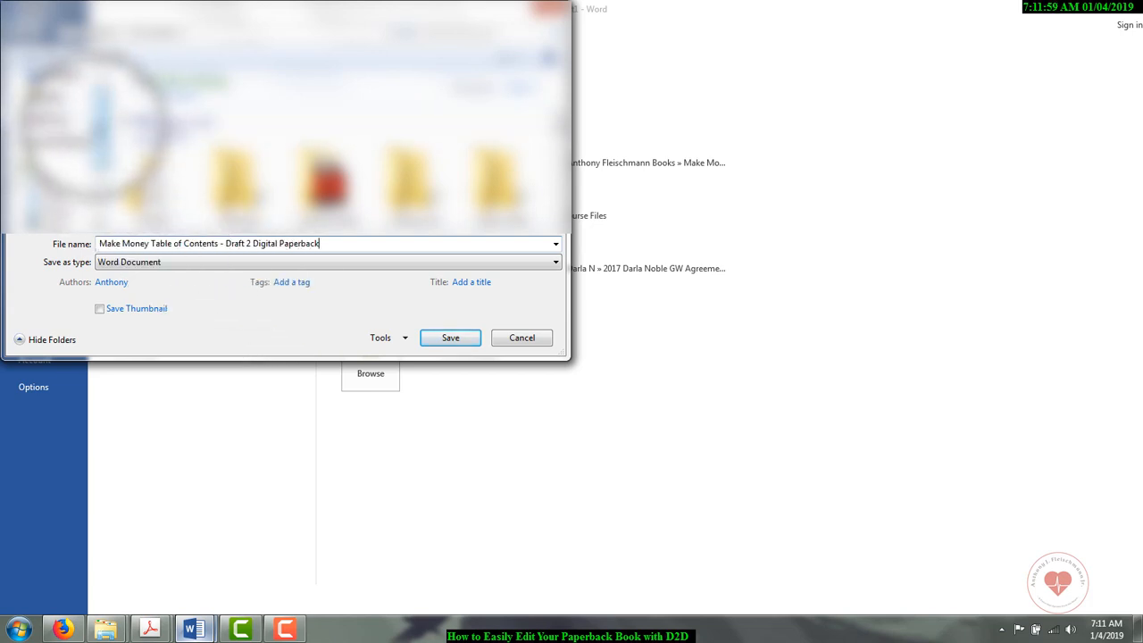
left_click_drag(96, 126, 99, 193)
left_click(76, 169)
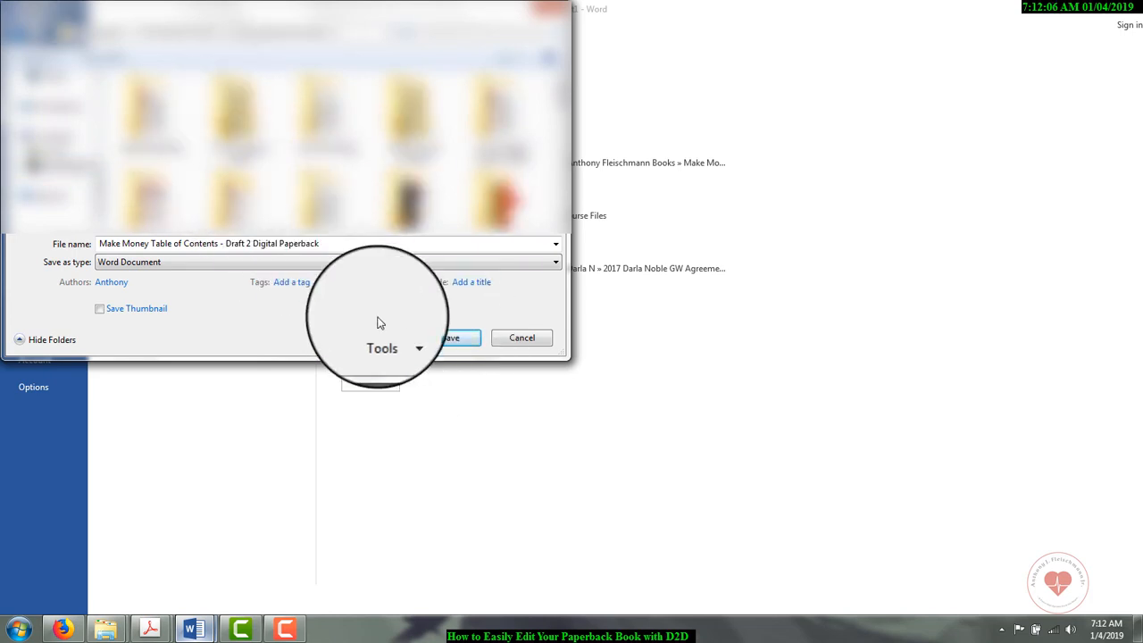
left_click(451, 341)
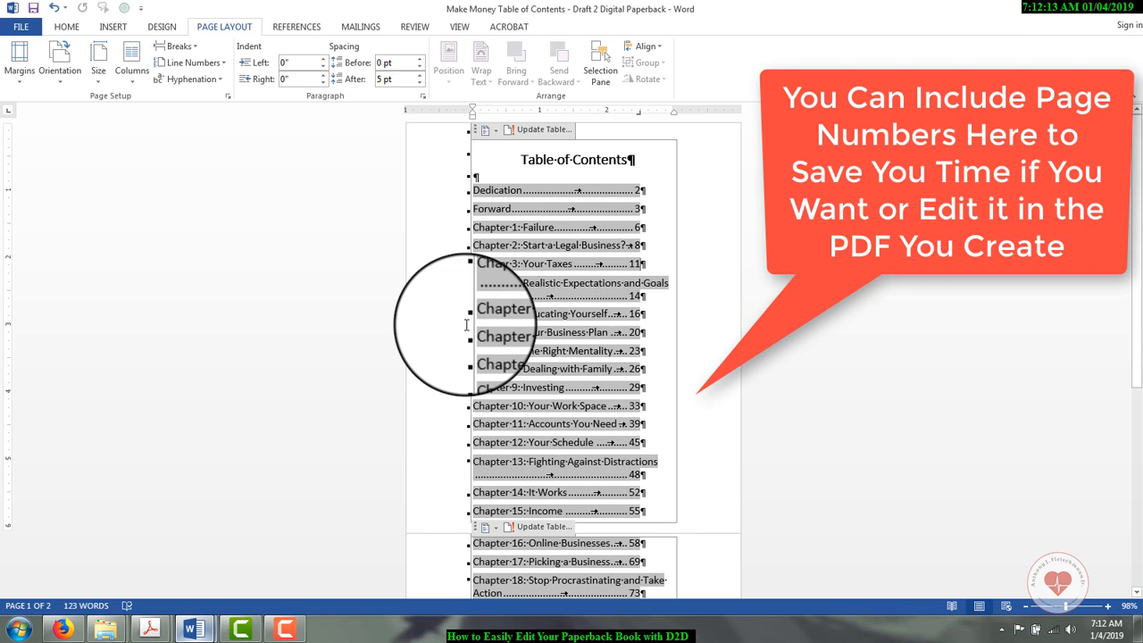
Step: Save a PDF copy of the table of contents under the same file name, with standard optimization and opening after publishing
left_click(18, 32)
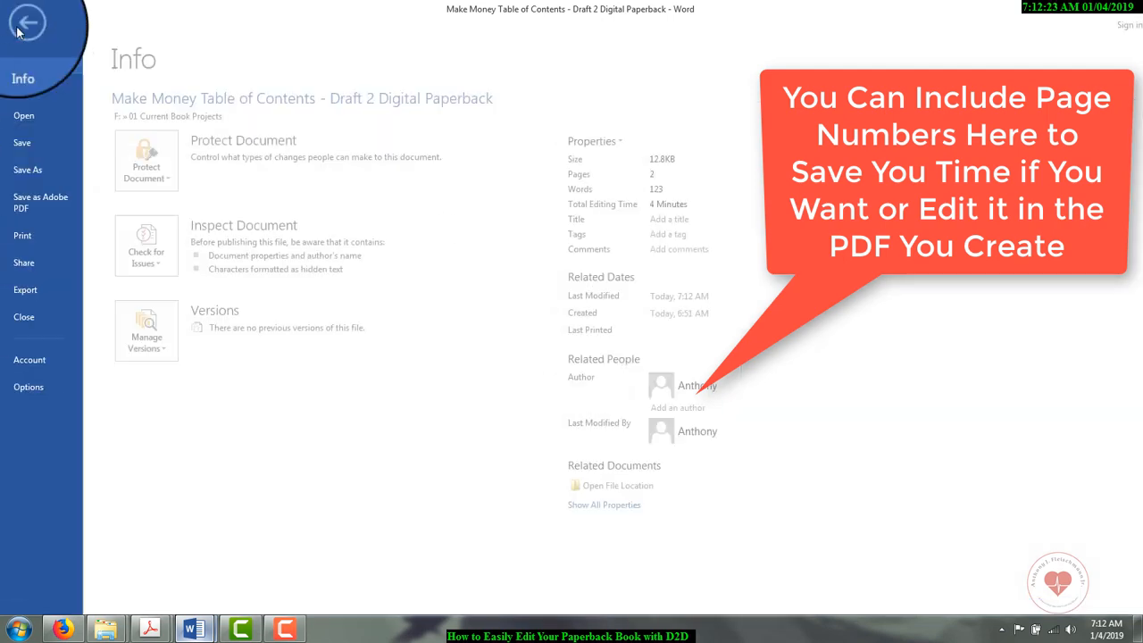
left_click(44, 172)
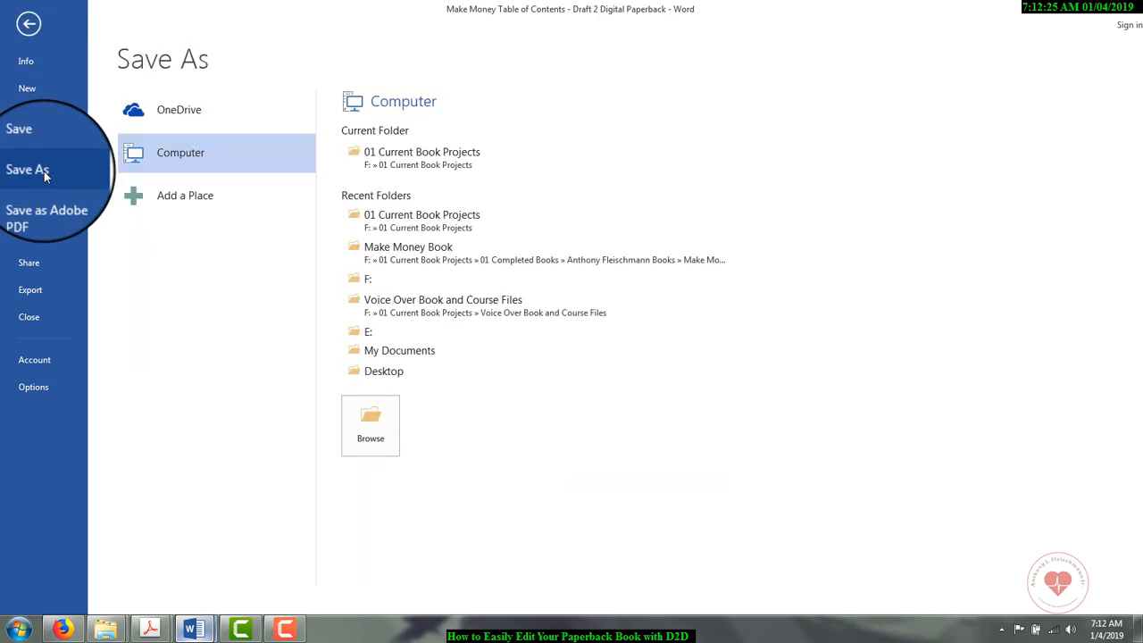
left_click(371, 437)
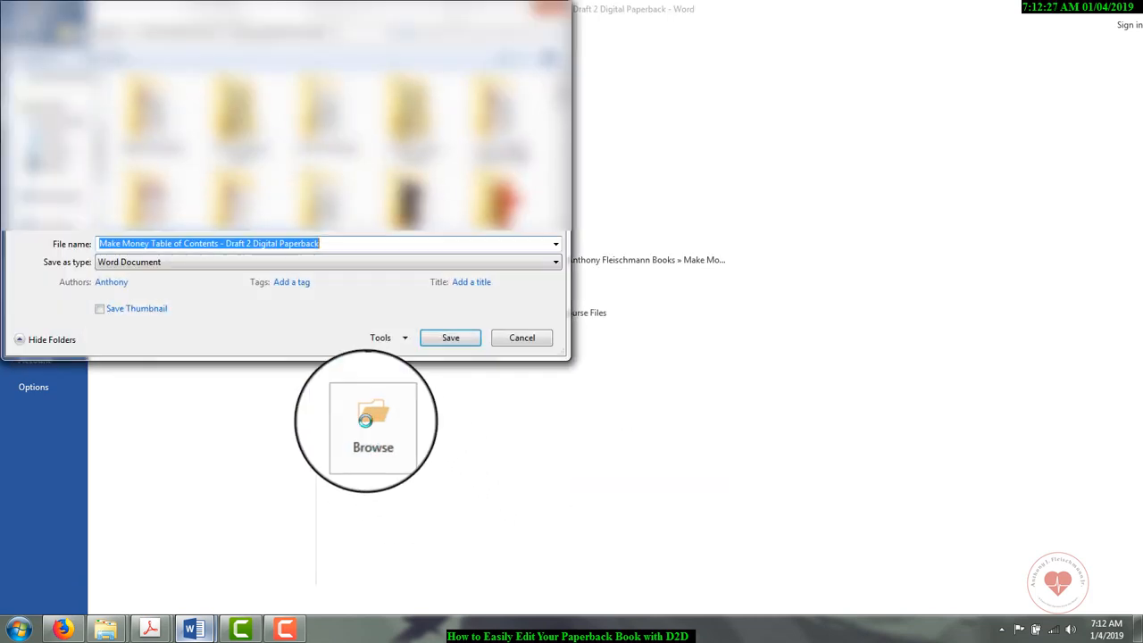
left_click(383, 263)
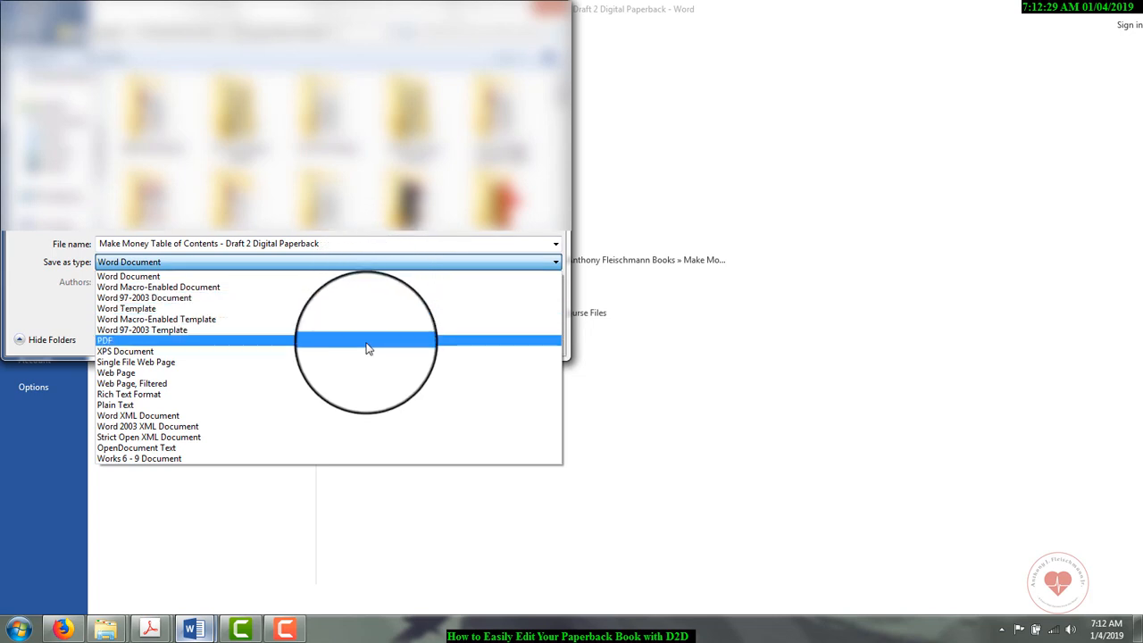
left_click(369, 342)
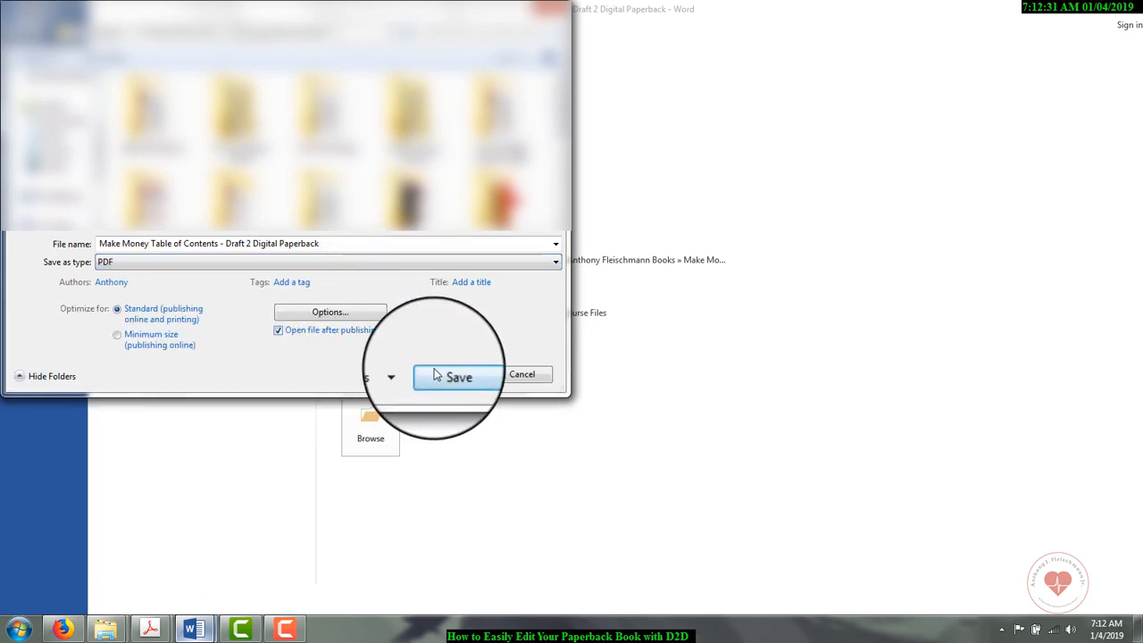
left_click(455, 376)
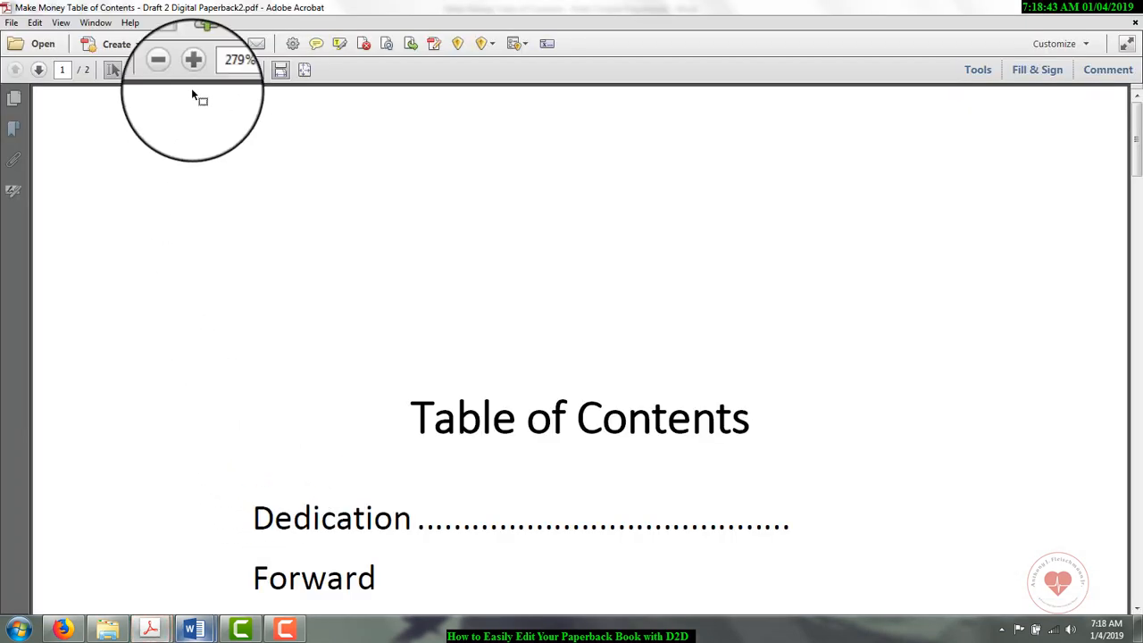
Step: View the table of contents PDF at 100% and check the entries and layout on both pages
left_click(247, 70)
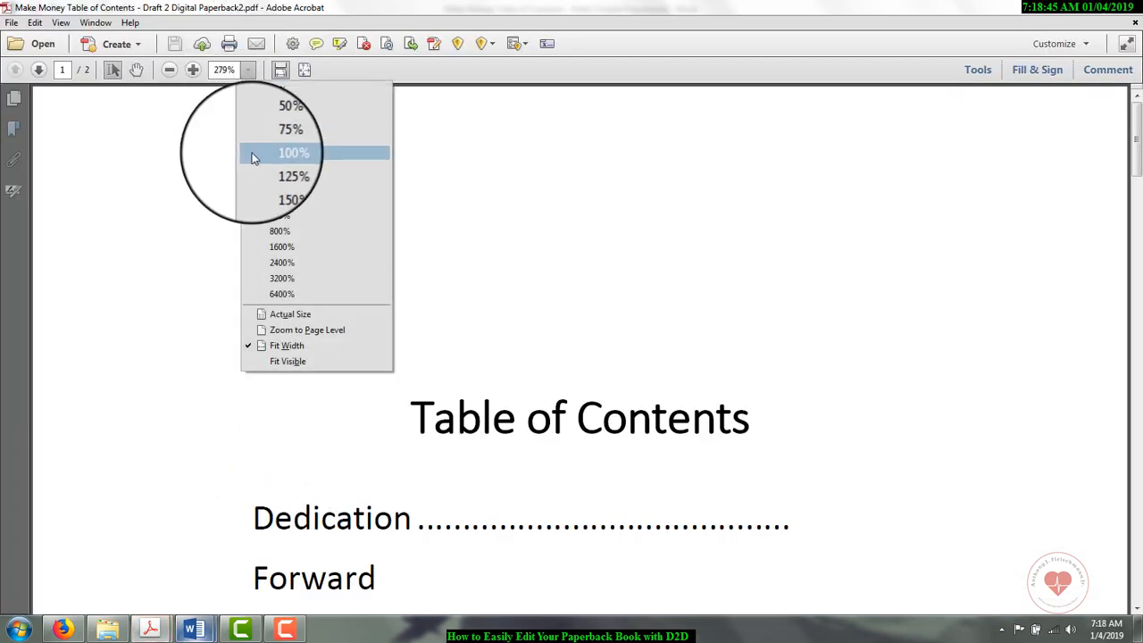
left_click(255, 155)
scroll(536, 327, "down", 3)
scroll(537, 328, "down", 8)
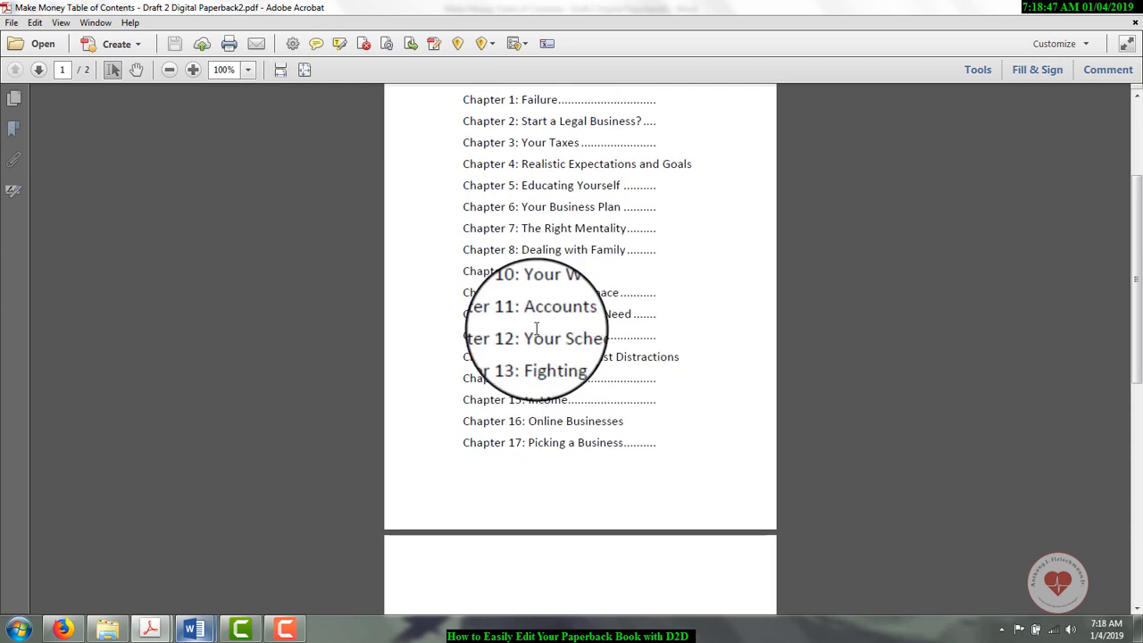
scroll(537, 332, "down", 2)
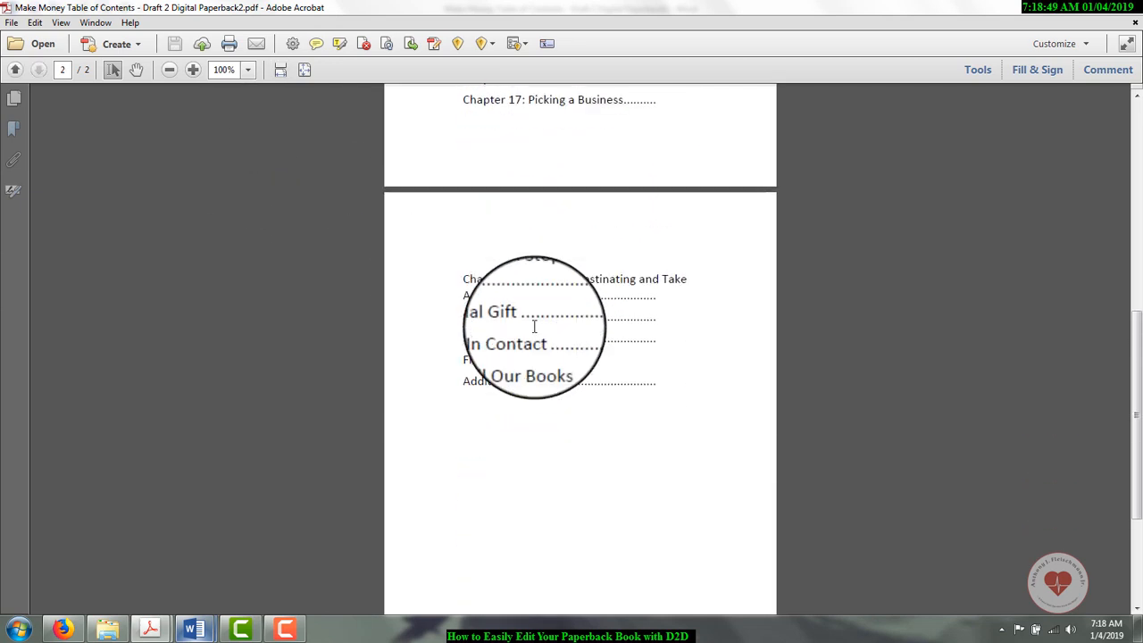
scroll(537, 331, "up", 3)
scroll(534, 330, "up", 10)
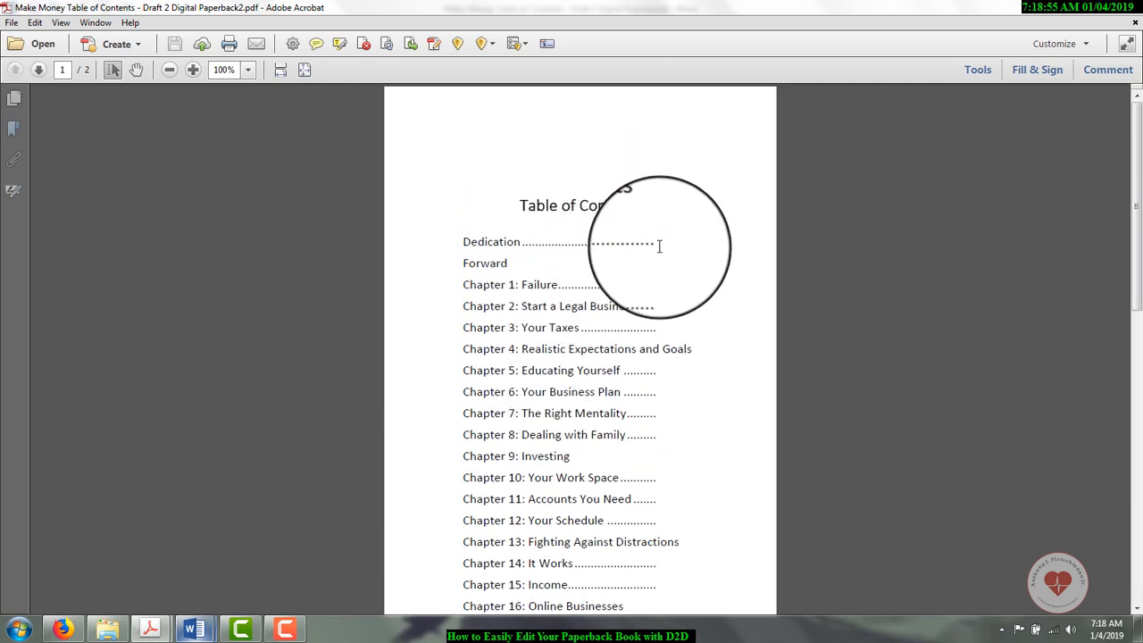
Step: Turn on text and image editing in the PDF and check the outlined text blocks on both pages
left_click(979, 70)
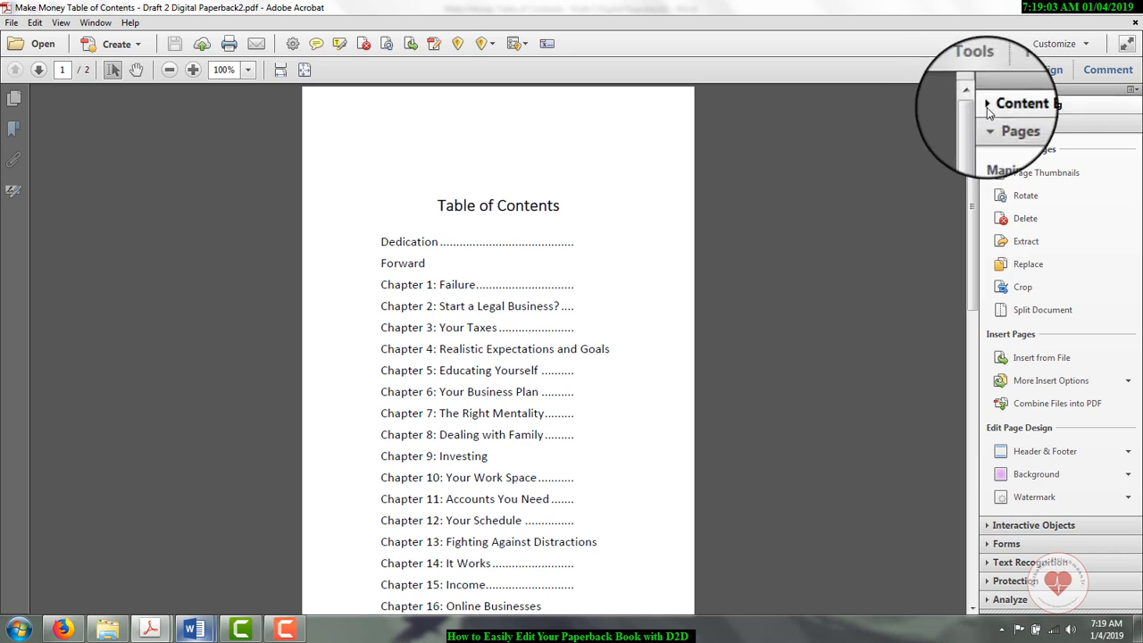
left_click(990, 106)
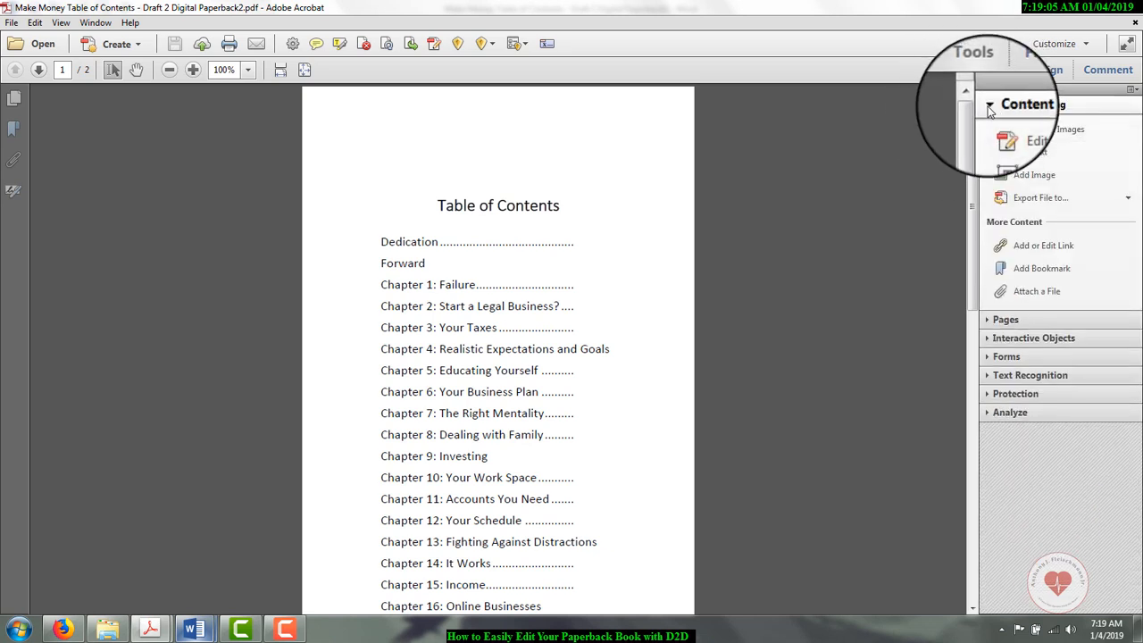
left_click(1018, 132)
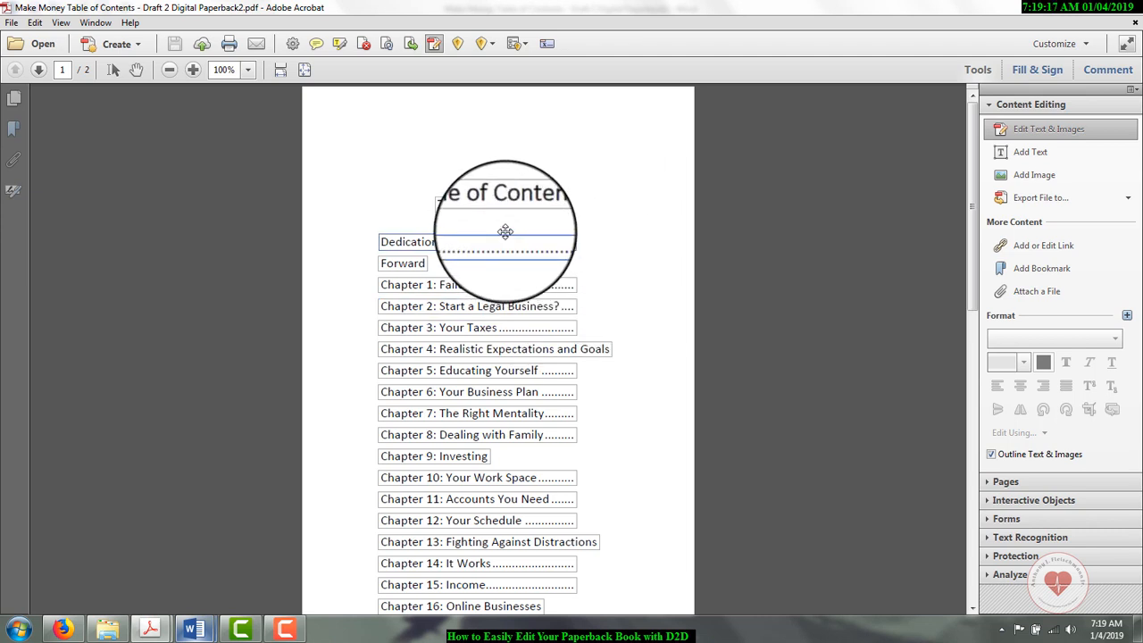
scroll(506, 232, "down", 9)
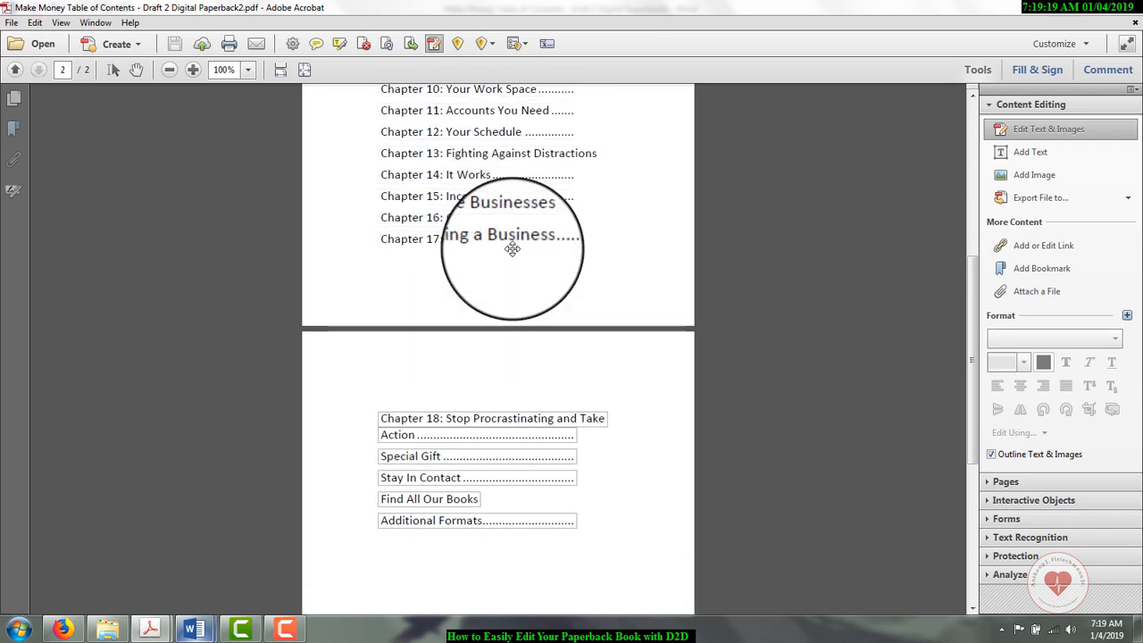
scroll(512, 249, "up", 9)
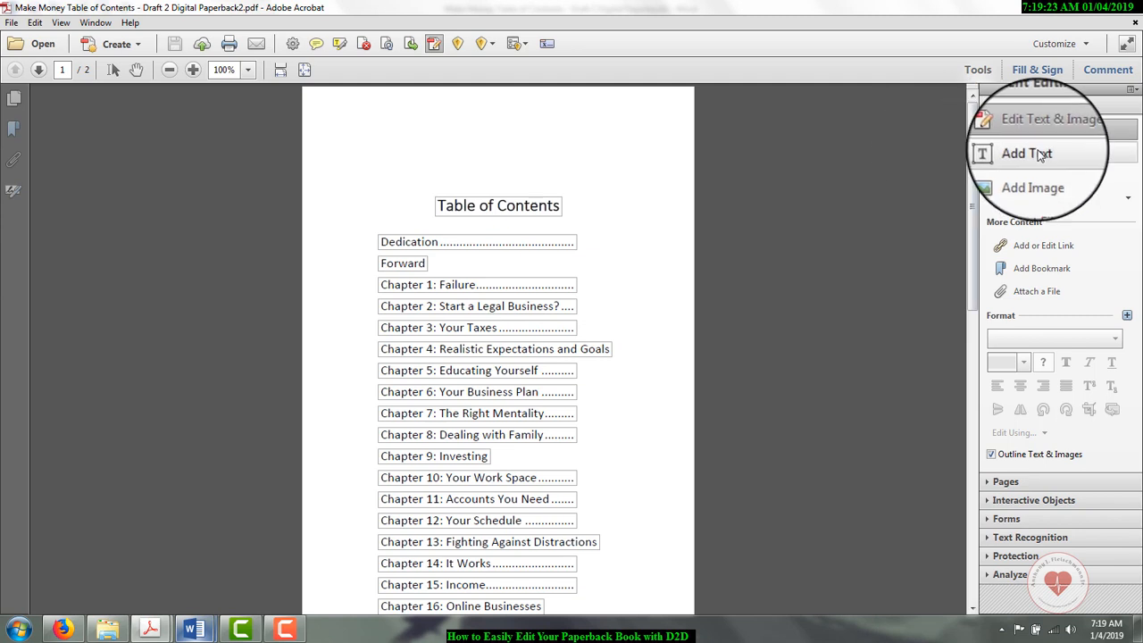
Step: Add the page number 1 after the Dedication entry's dot leader and set its font size to 8
left_click(1041, 155)
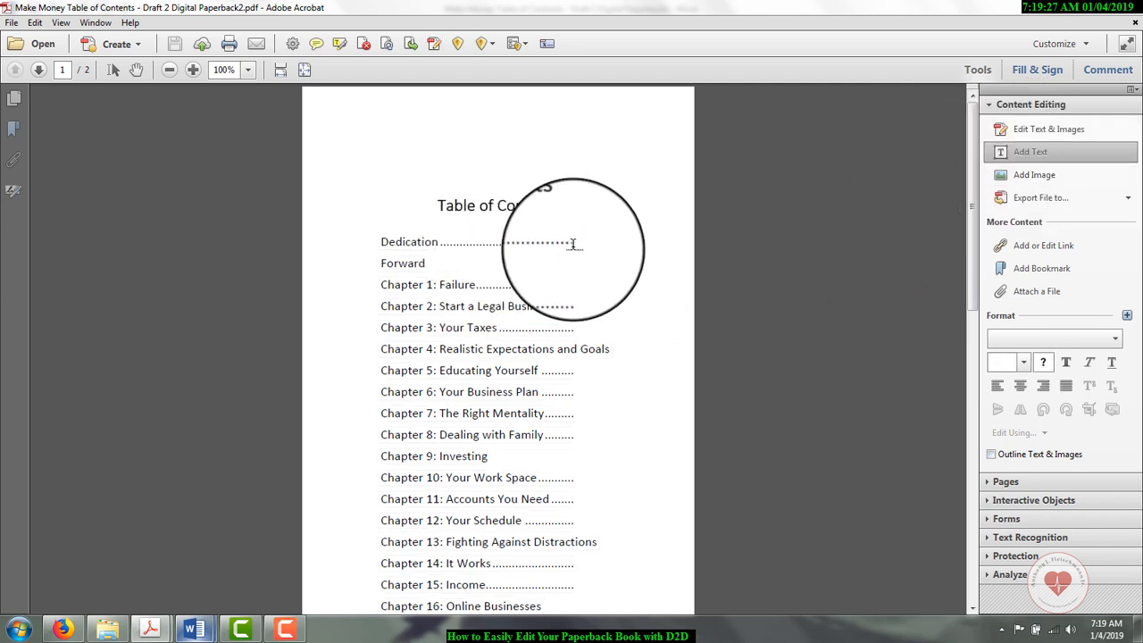
left_click_drag(586, 245, 621, 234)
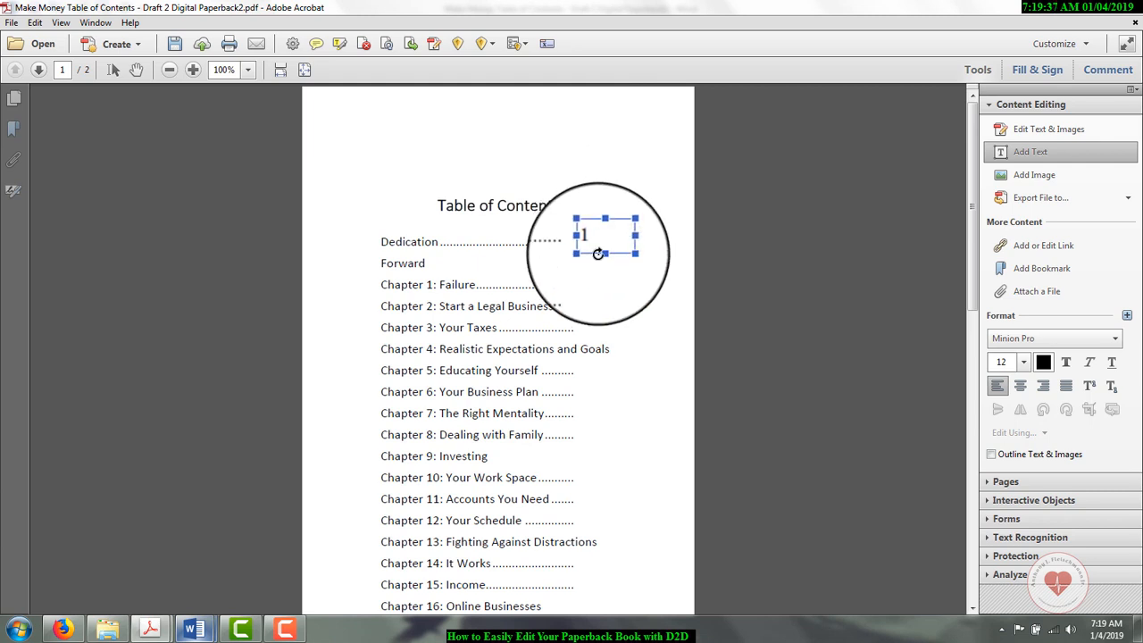
double_click(587, 245)
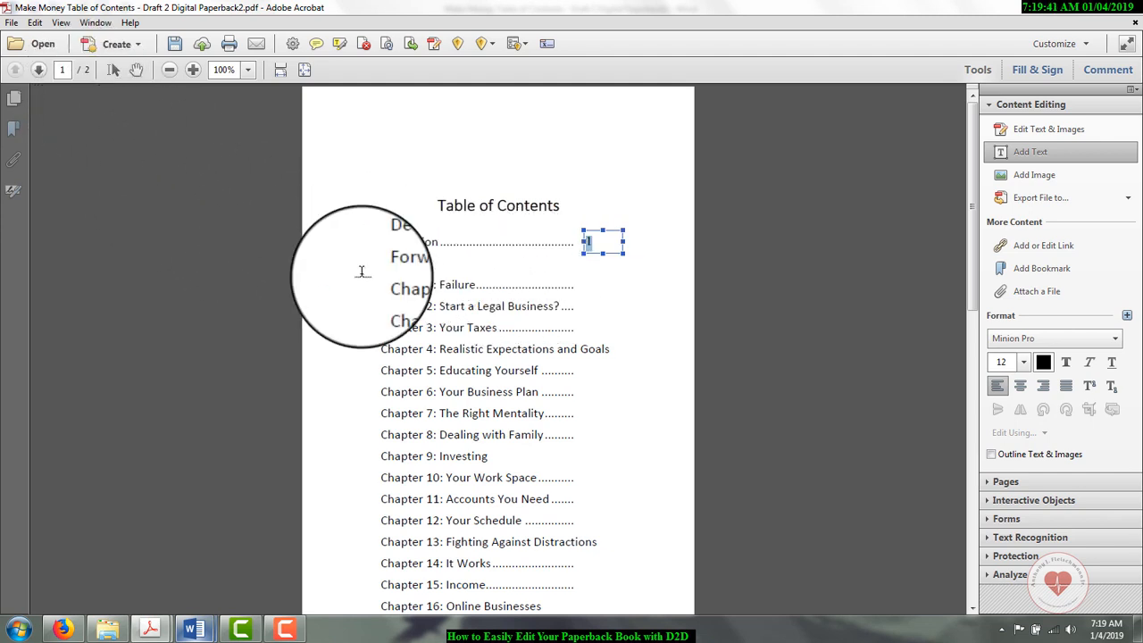
left_click(1026, 362)
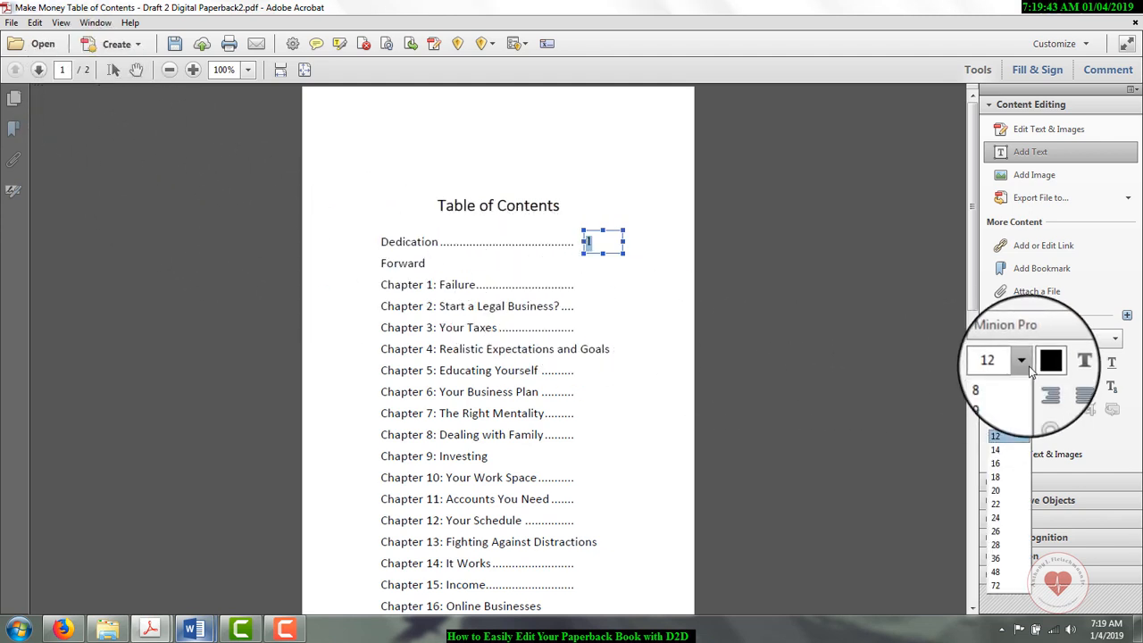
left_click(1010, 382)
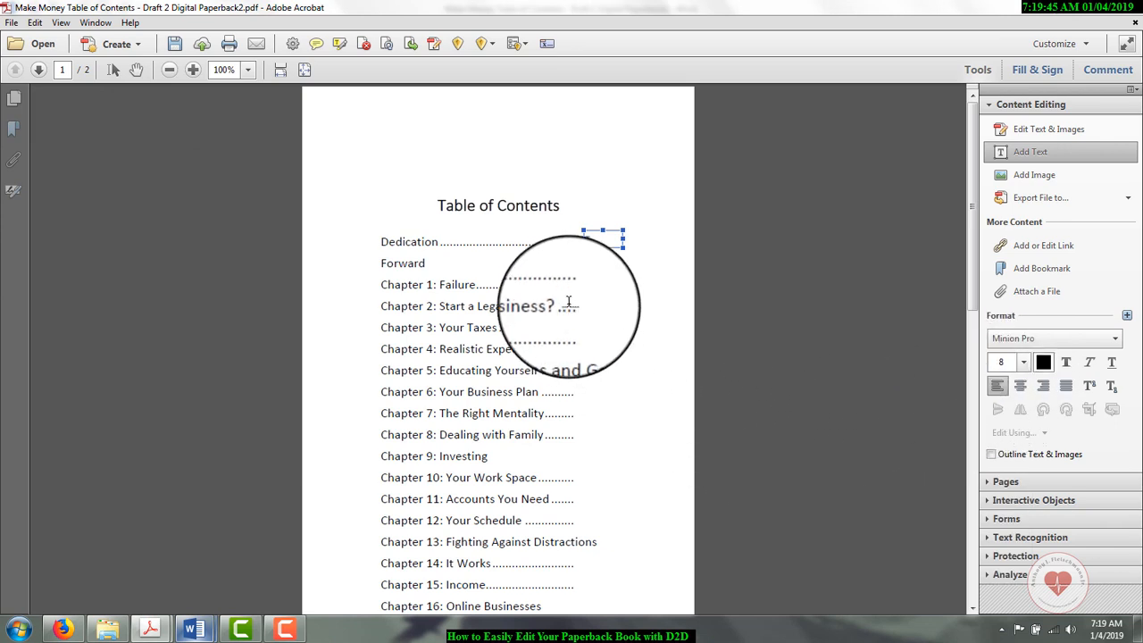
Step: Add a text box after the Forward entry and fill it with a dot leader reaching the Dedication leader's end
left_click(459, 270)
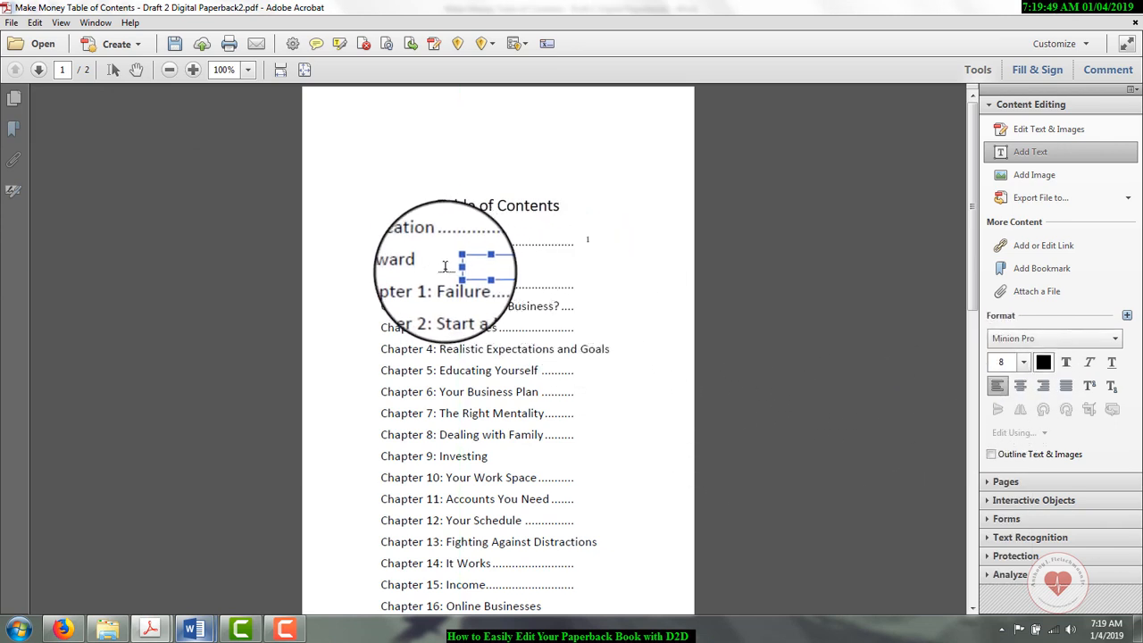
left_click(436, 269)
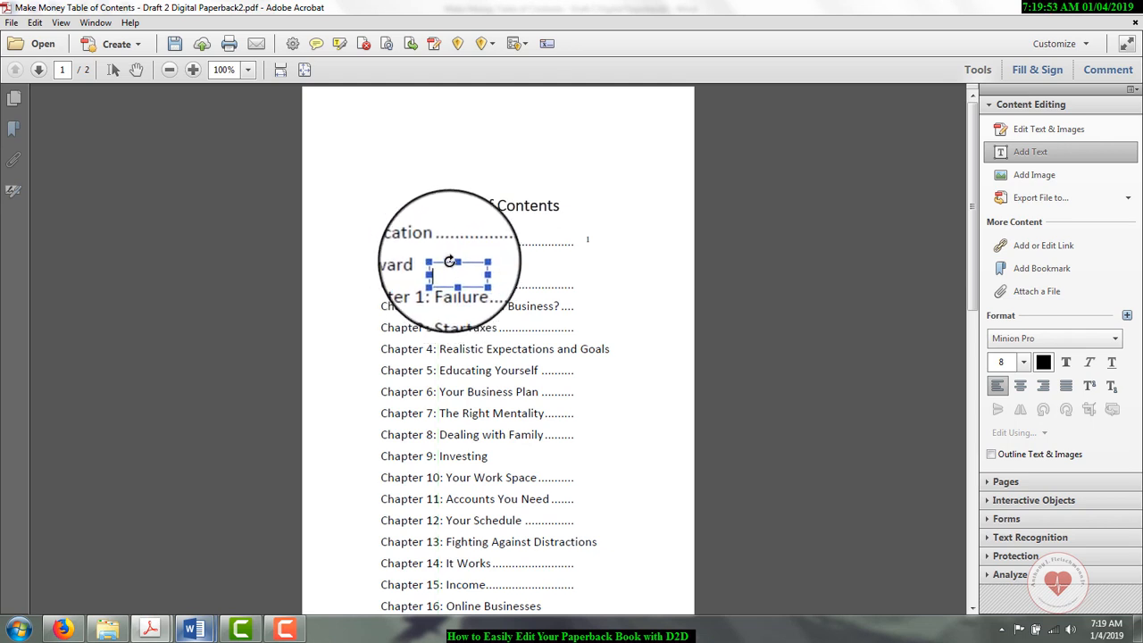
left_click(716, 251)
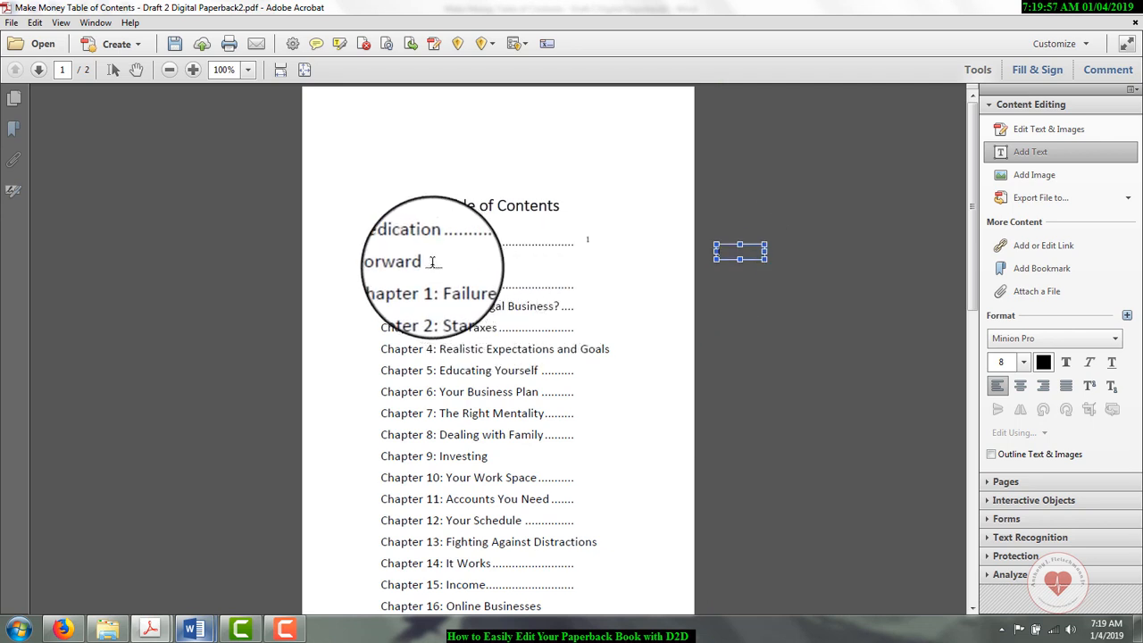
left_click_drag(433, 265, 576, 256)
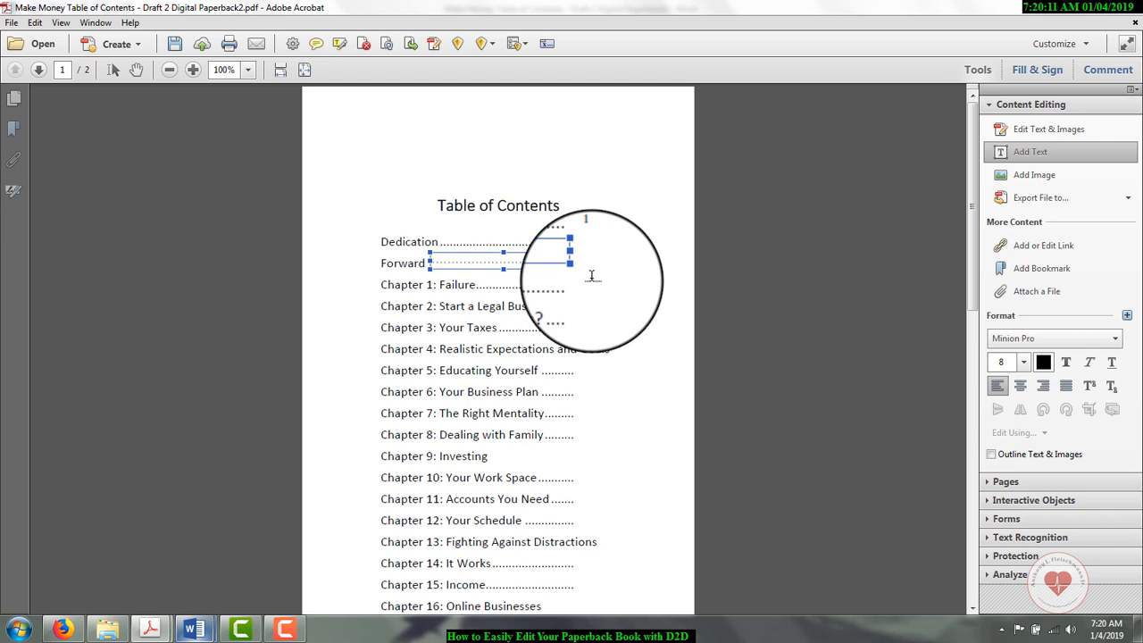
type(".")
Step: Add page number 2 after the Forward entry's dot leader and page number 3 after the Chapter 1 leader
left_click(604, 259)
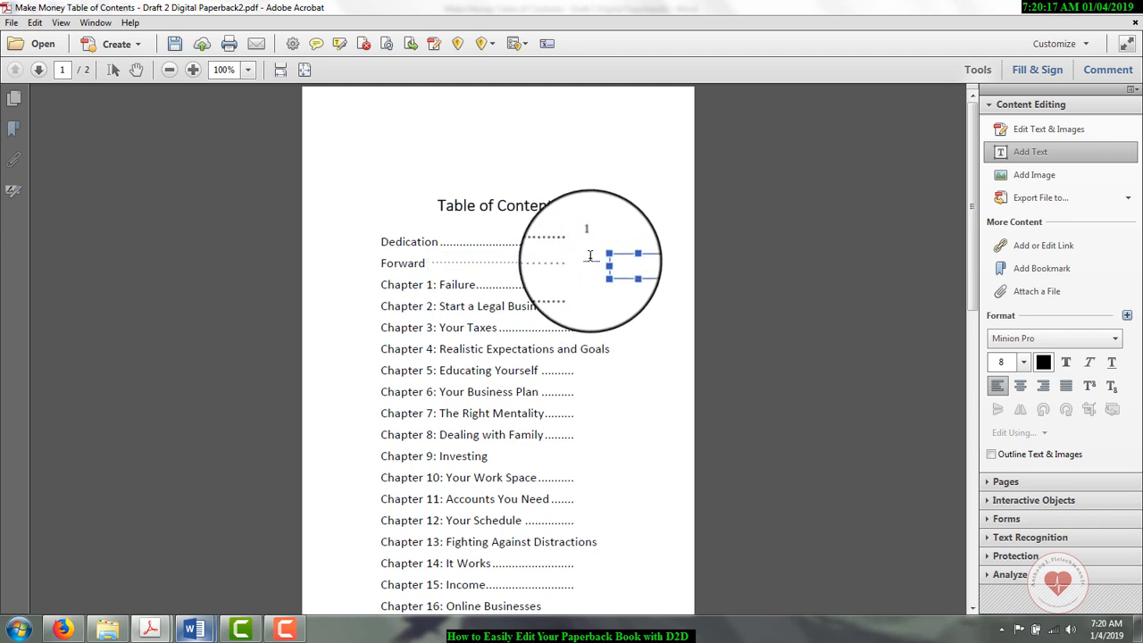
left_click(583, 255)
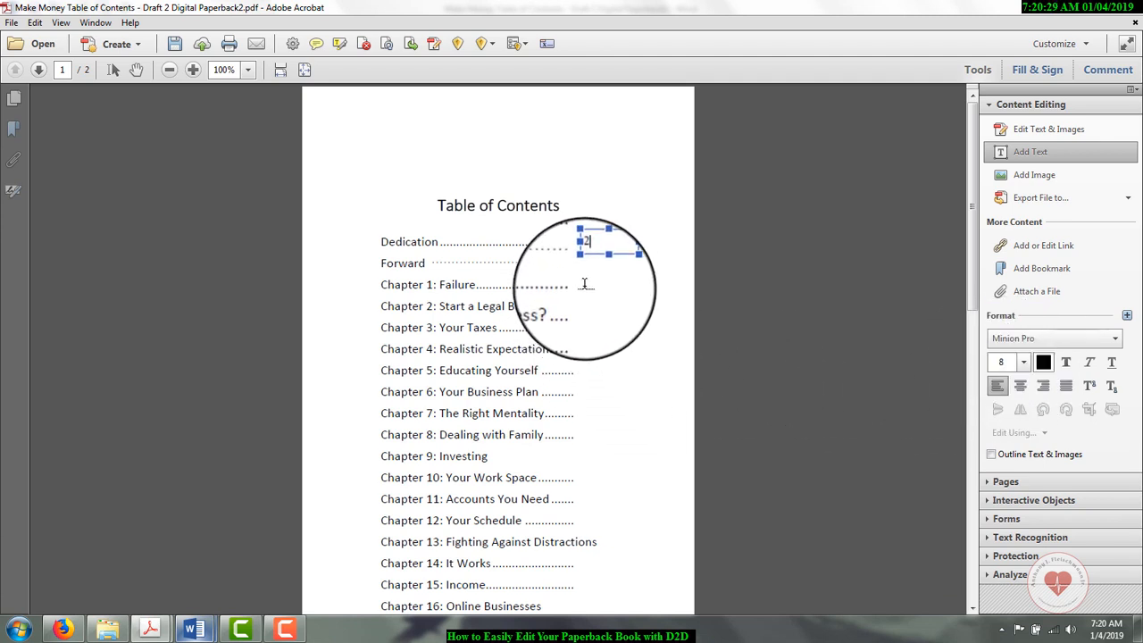
left_click(585, 285)
left_click(581, 287)
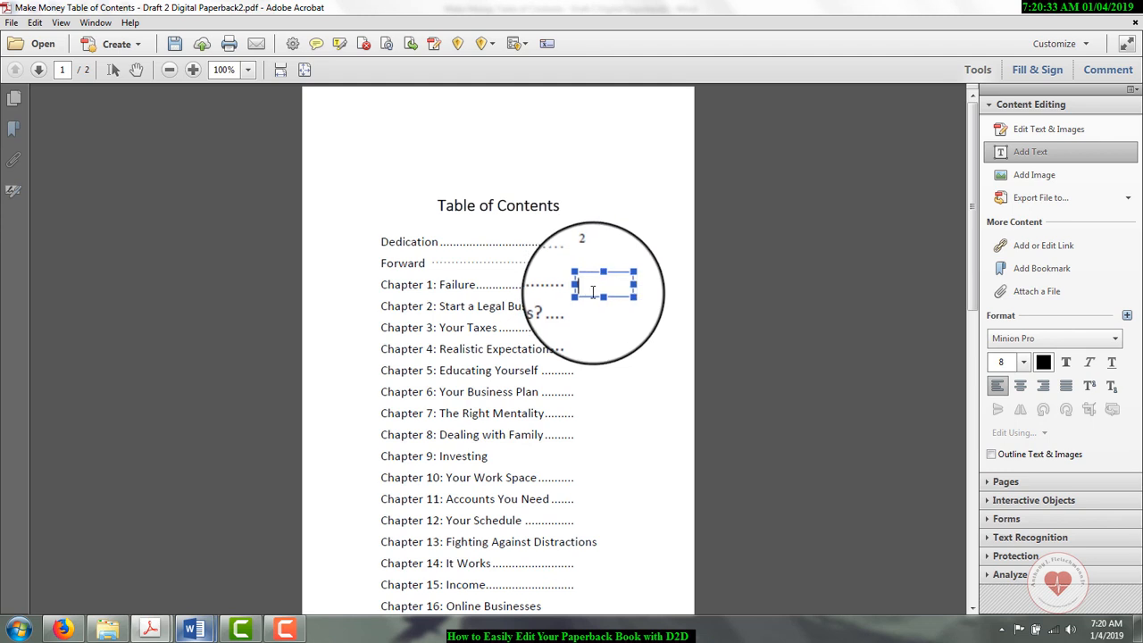
type("3")
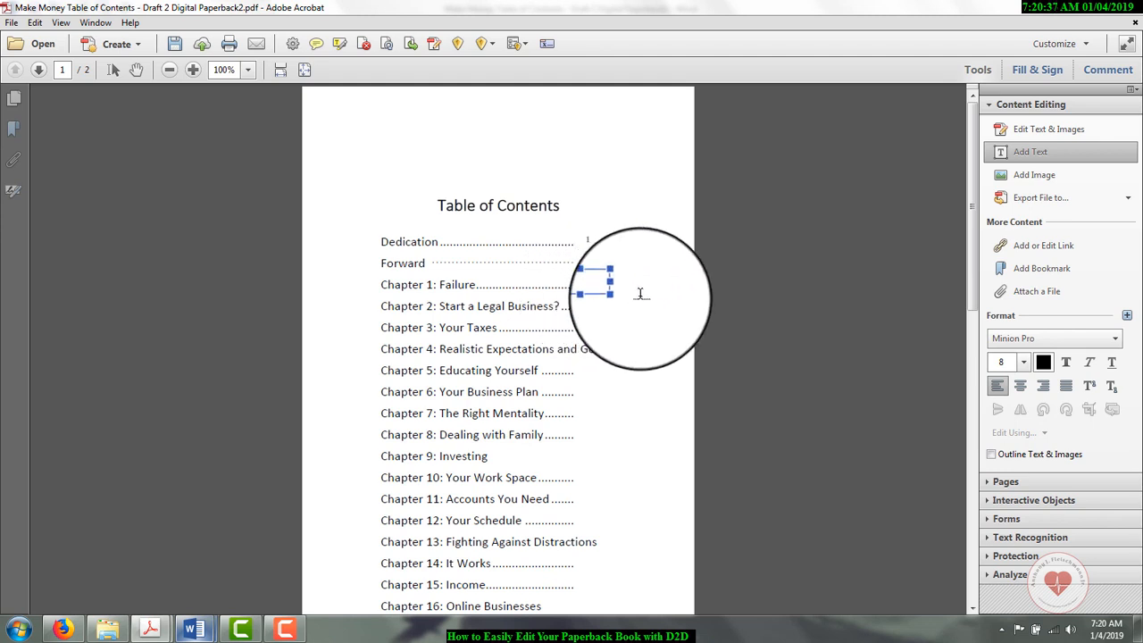
Step: Add page number 4 after the Chapter 2 entry's leader and page number 5 after the Chapter 3 leader
left_click(628, 330)
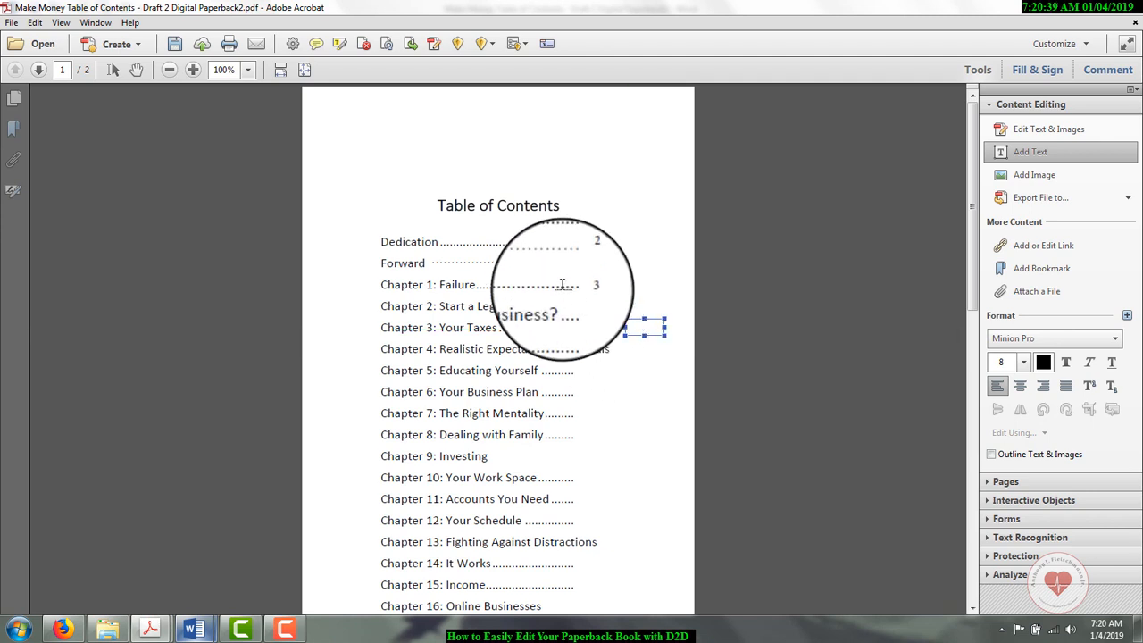
left_click(583, 306)
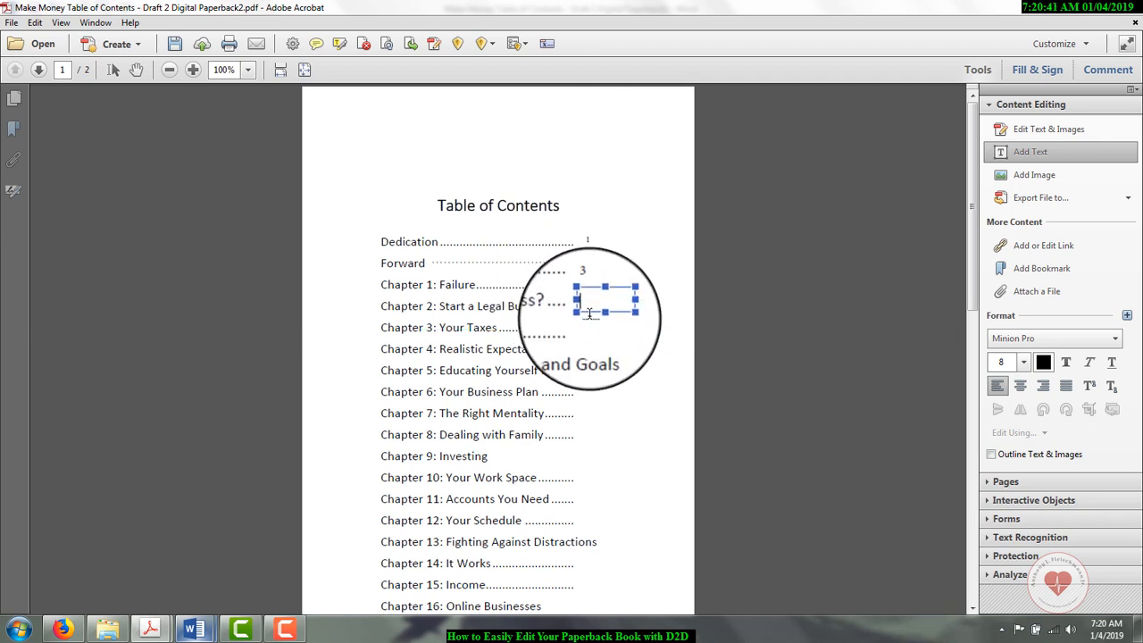
left_click(590, 322)
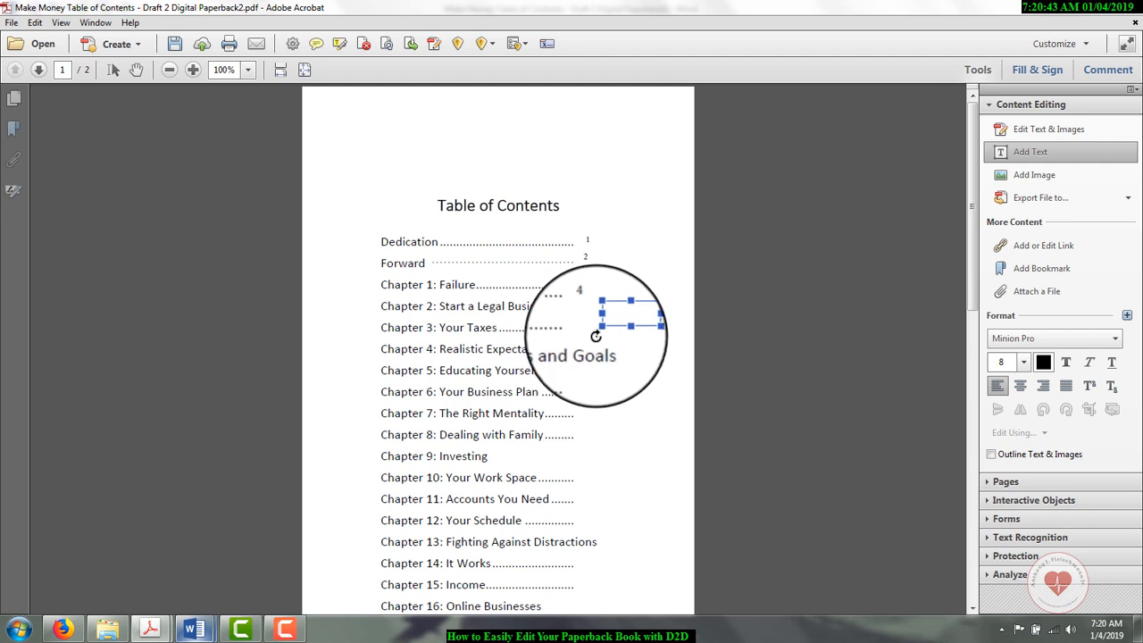
left_click(588, 329)
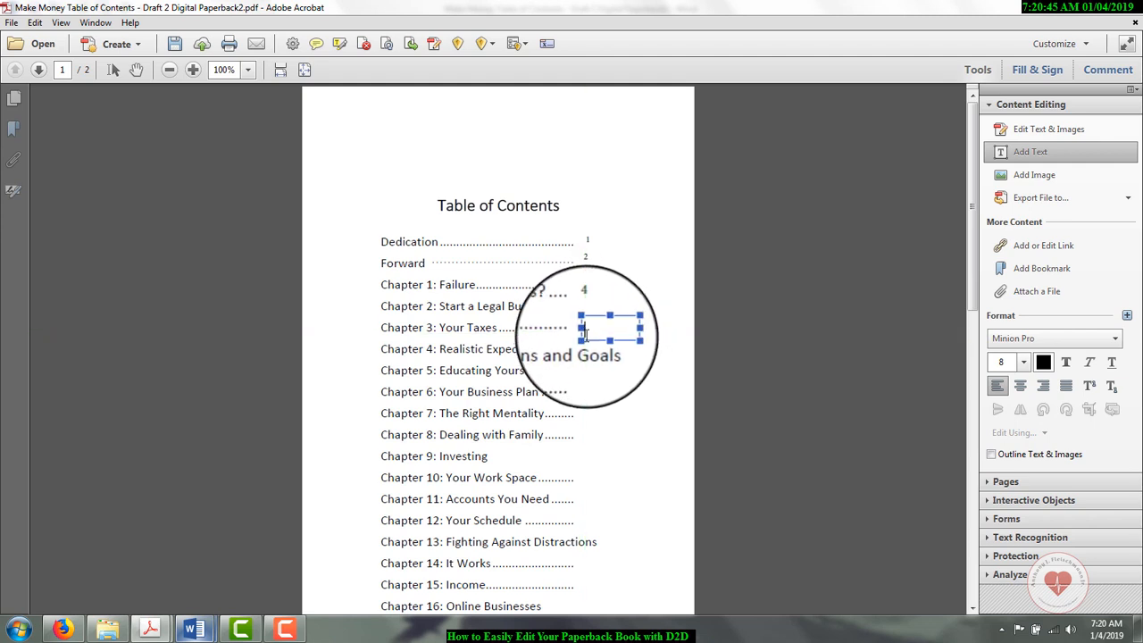
type("4")
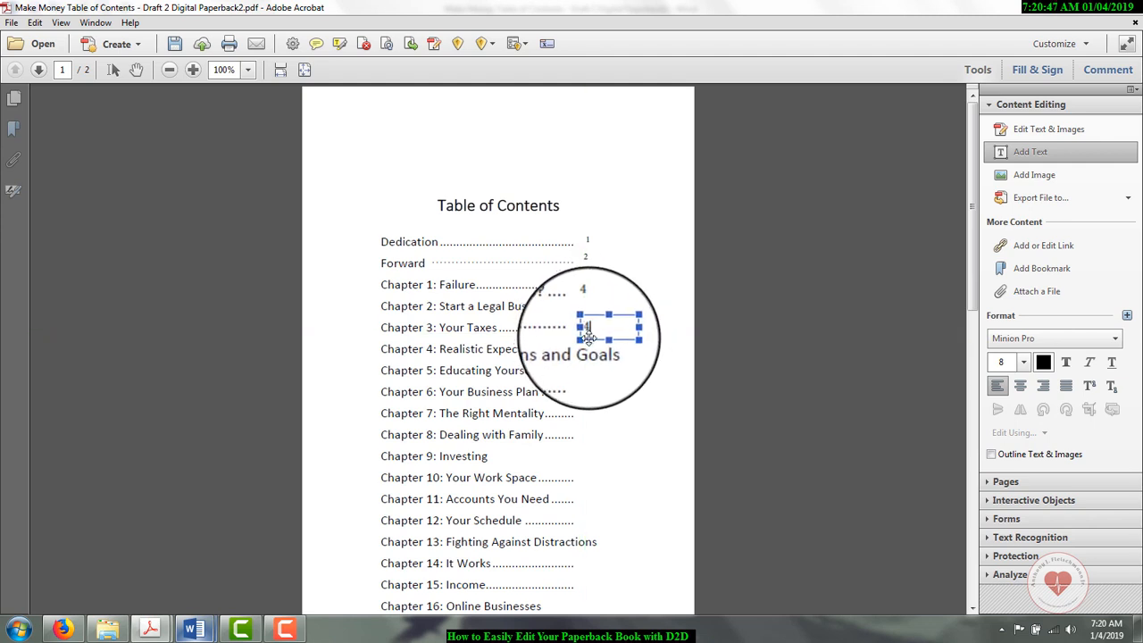
key("BackSpace")
type("5")
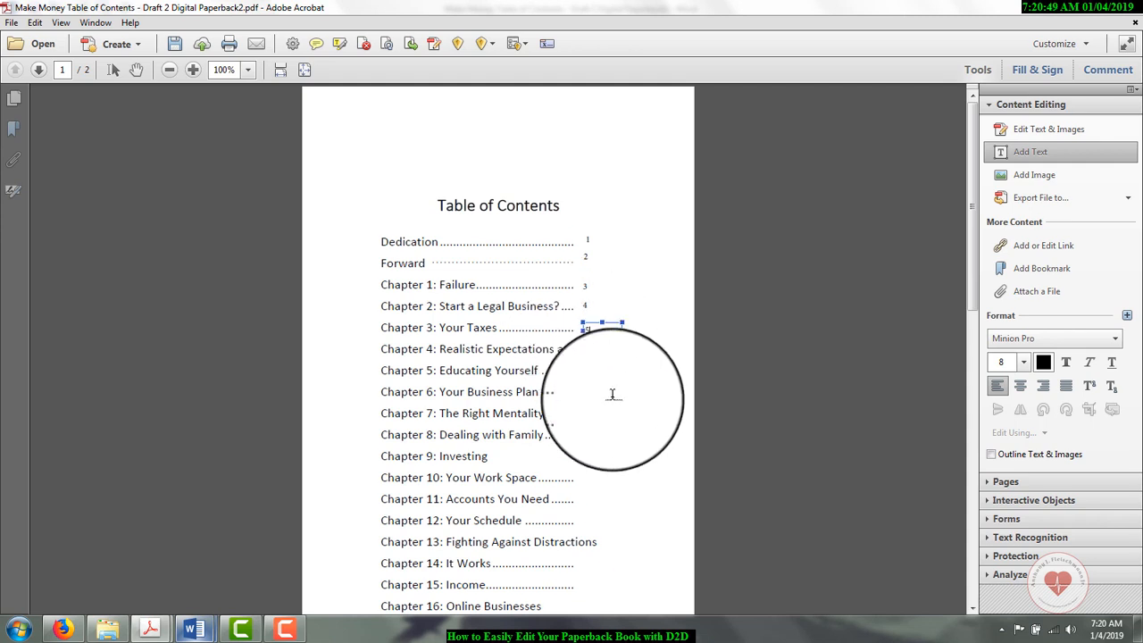
Step: Add page numbers 6 and 7 after the Chapter 4 and Chapter 5 entries and save the table of contents PDF
left_click(612, 407)
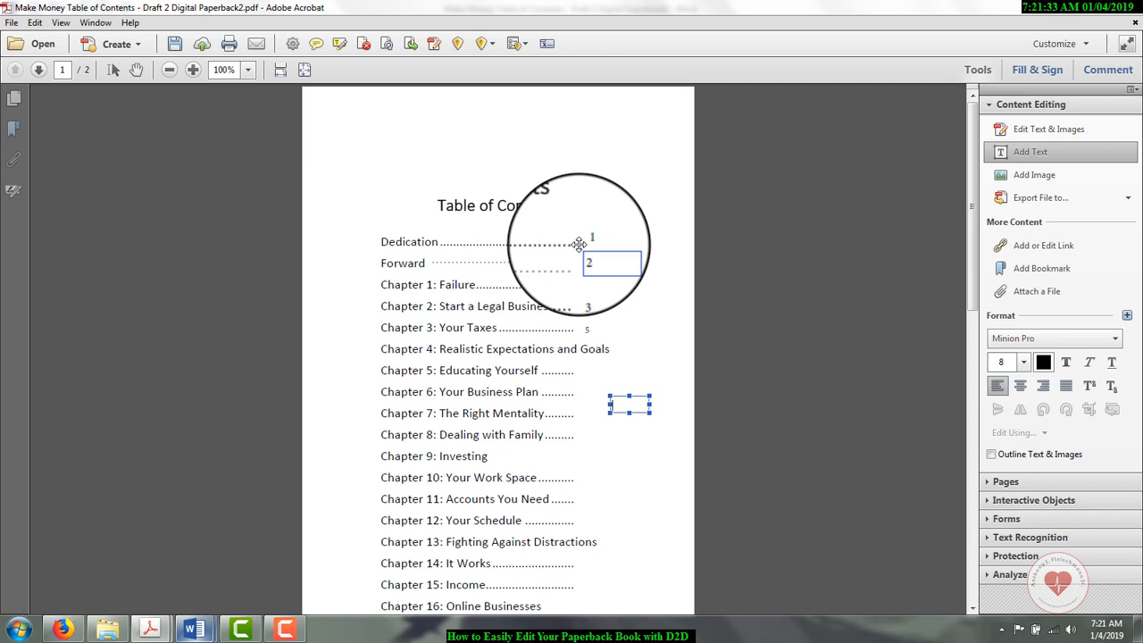
left_click(595, 330)
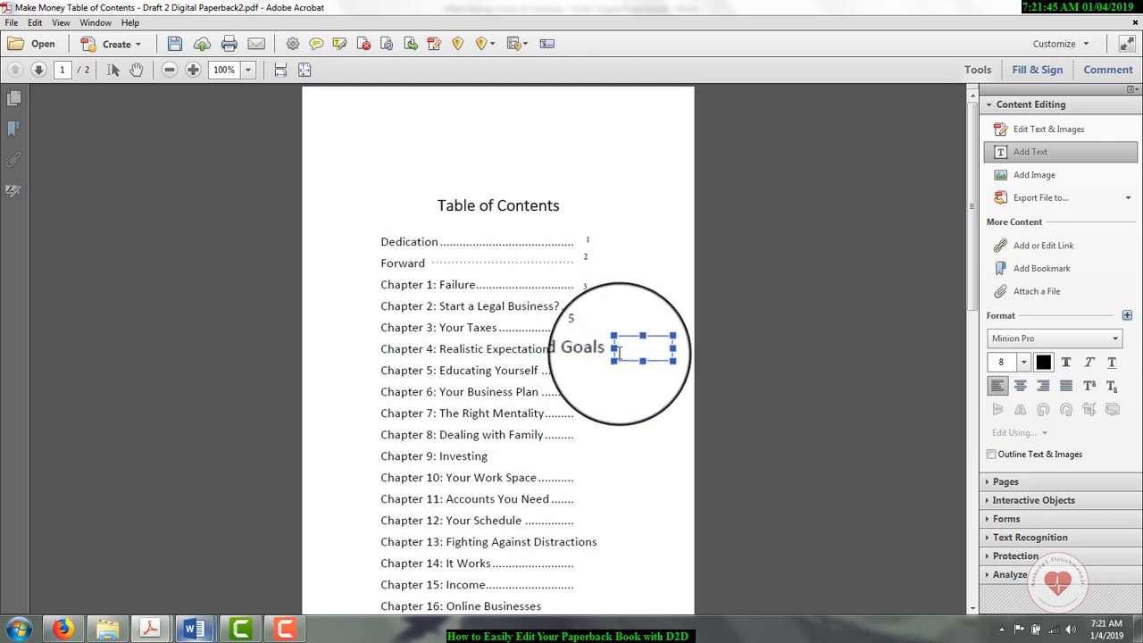
left_click(594, 371)
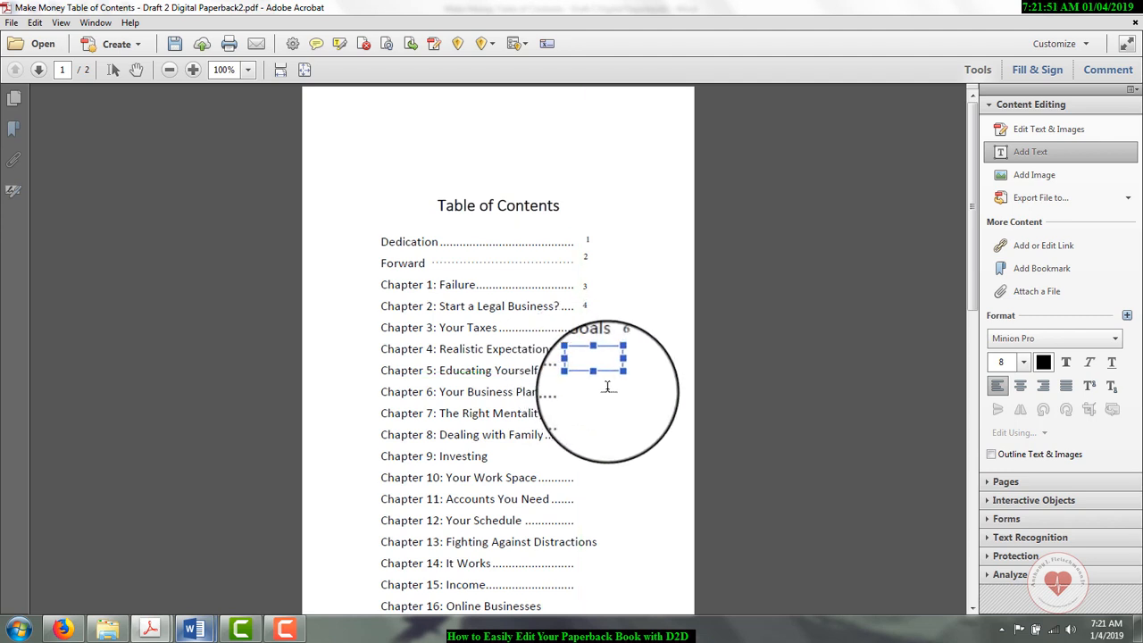
left_click(601, 407)
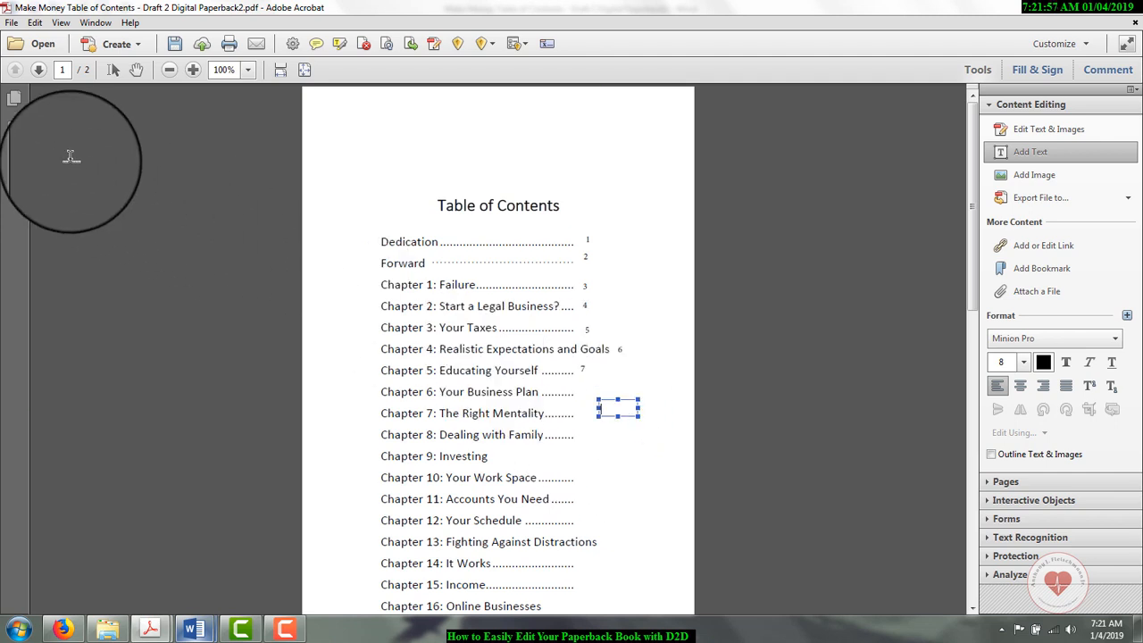
left_click(11, 22)
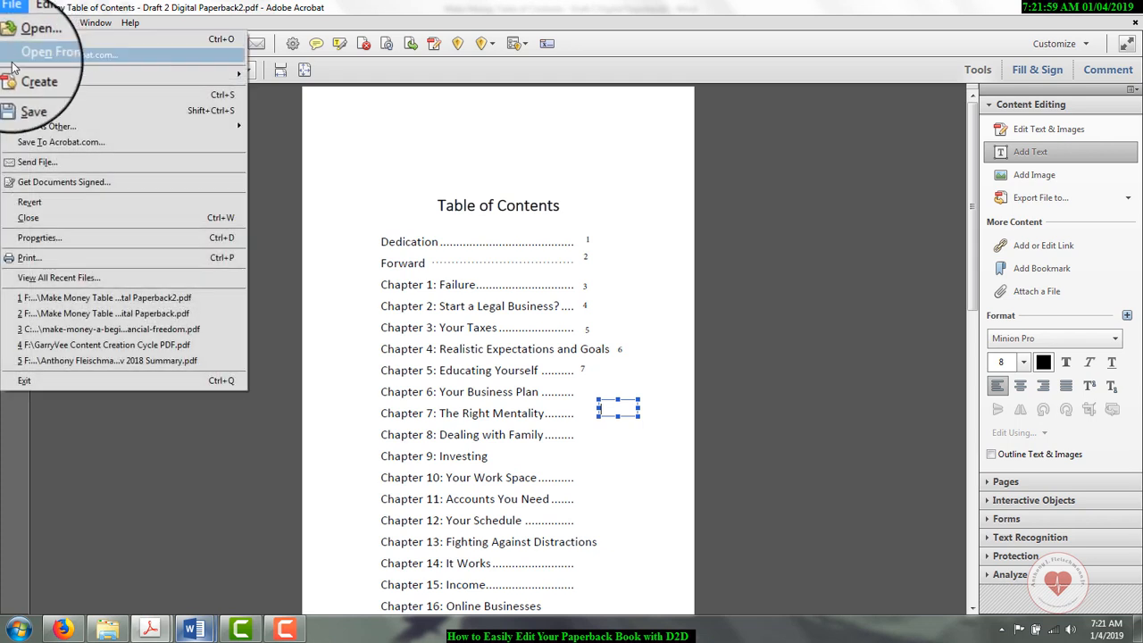
left_click(18, 96)
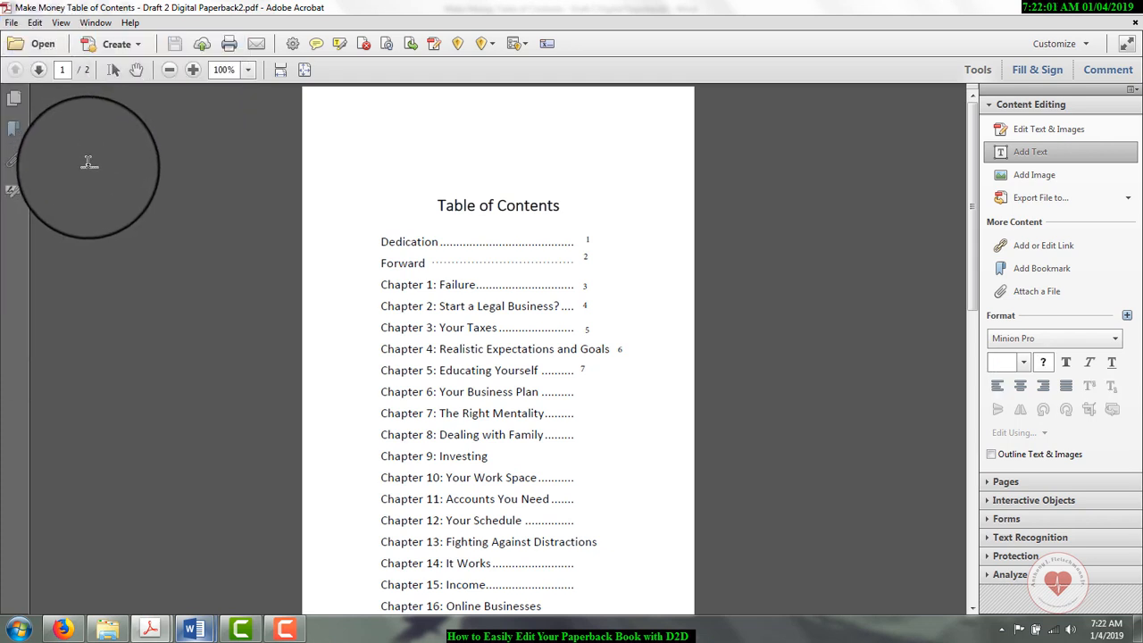
Step: Switch to the make-money beginners guide PDF and go to the running header on page 5
mouse_move(148, 630)
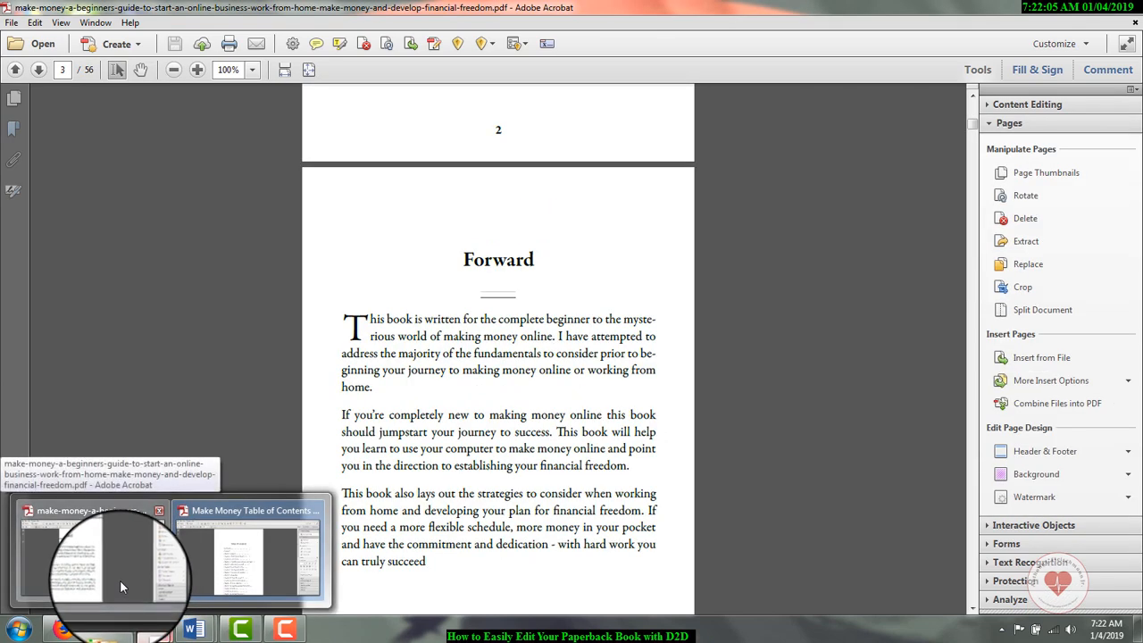
left_click(122, 588)
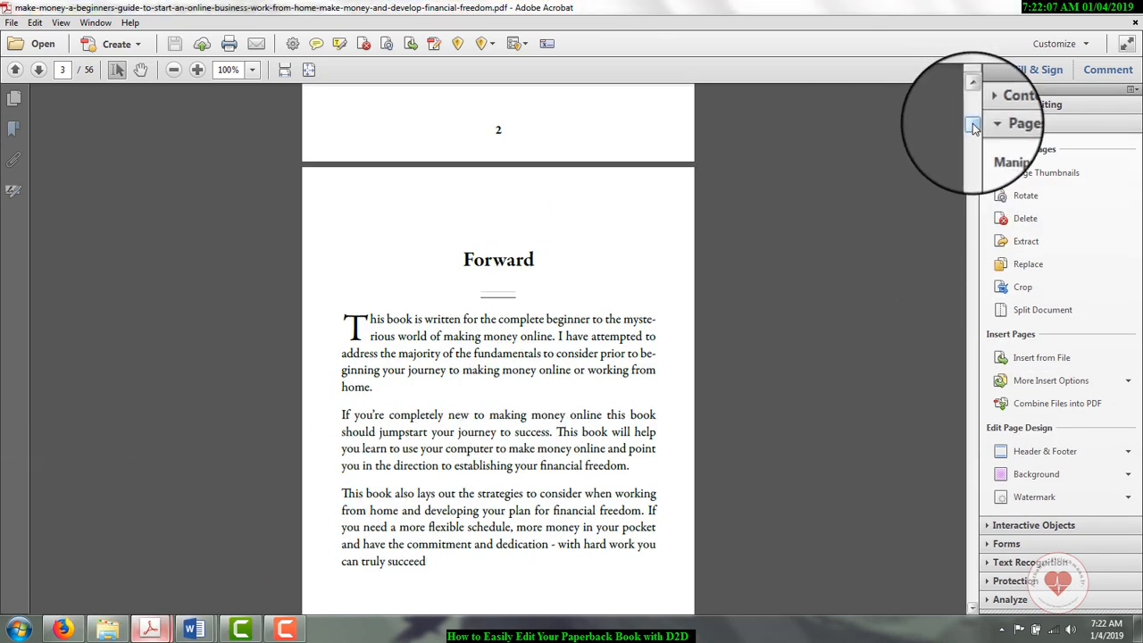
left_click_drag(973, 128, 963, 94)
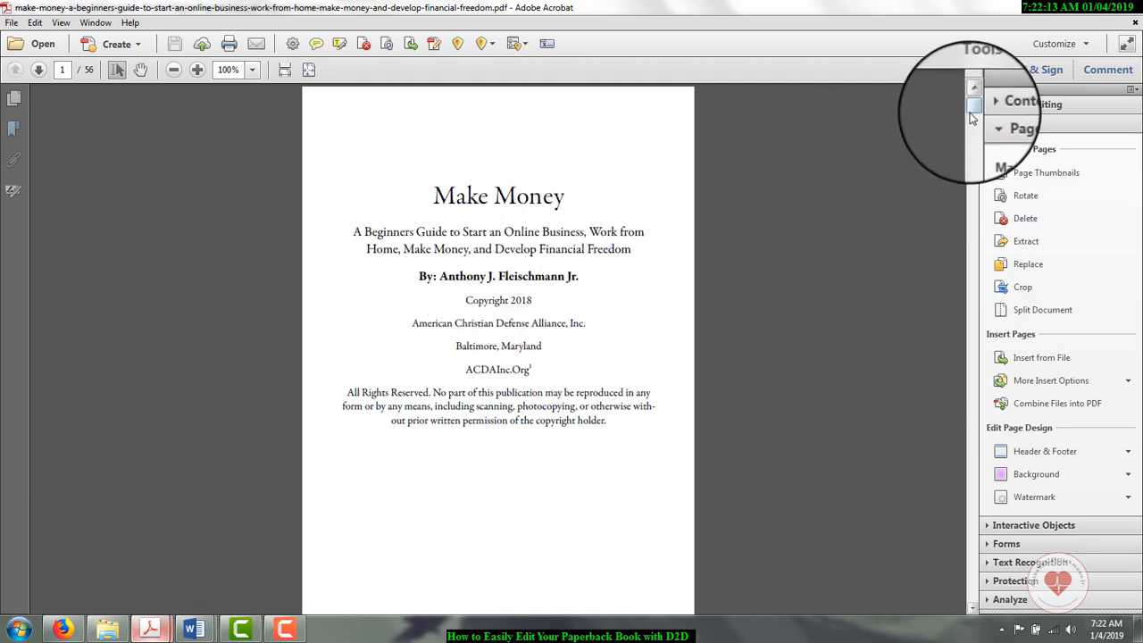
left_click_drag(973, 119, 967, 149)
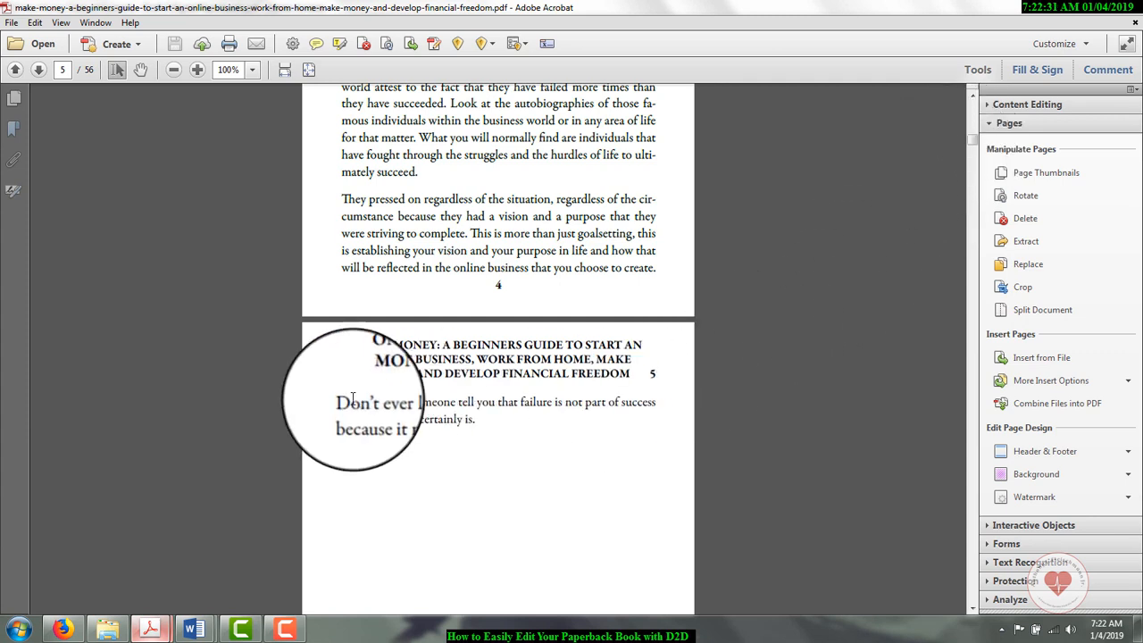
Step: Turn on text and image editing and delete everything after MAKE MONEY in the first line of page 5's header
left_click_drag(355, 345, 644, 366)
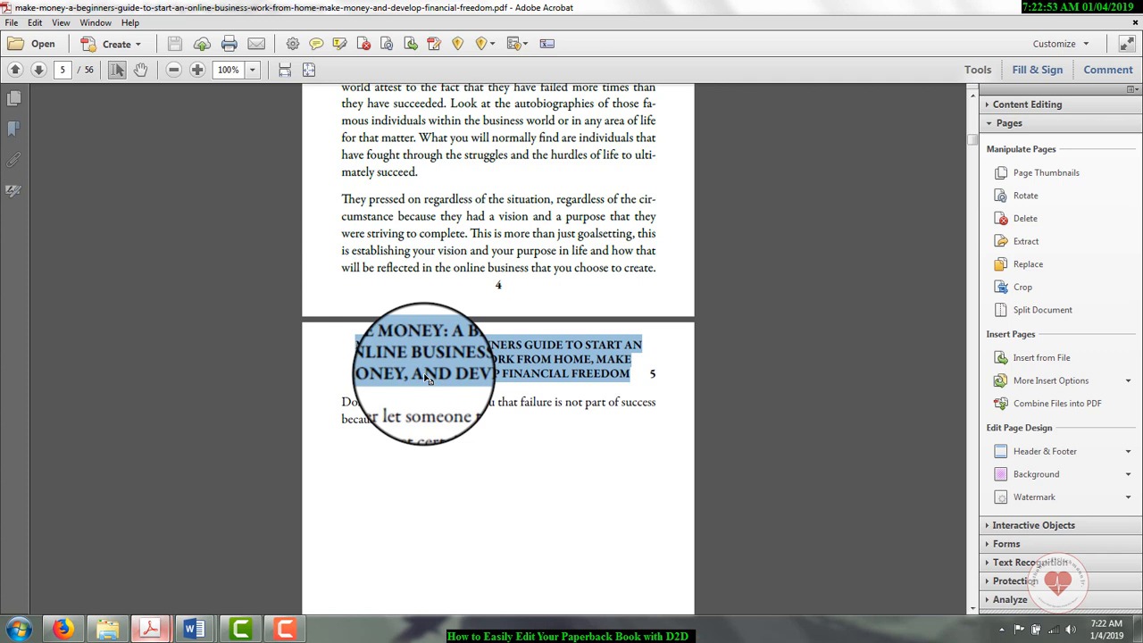
left_click(1009, 105)
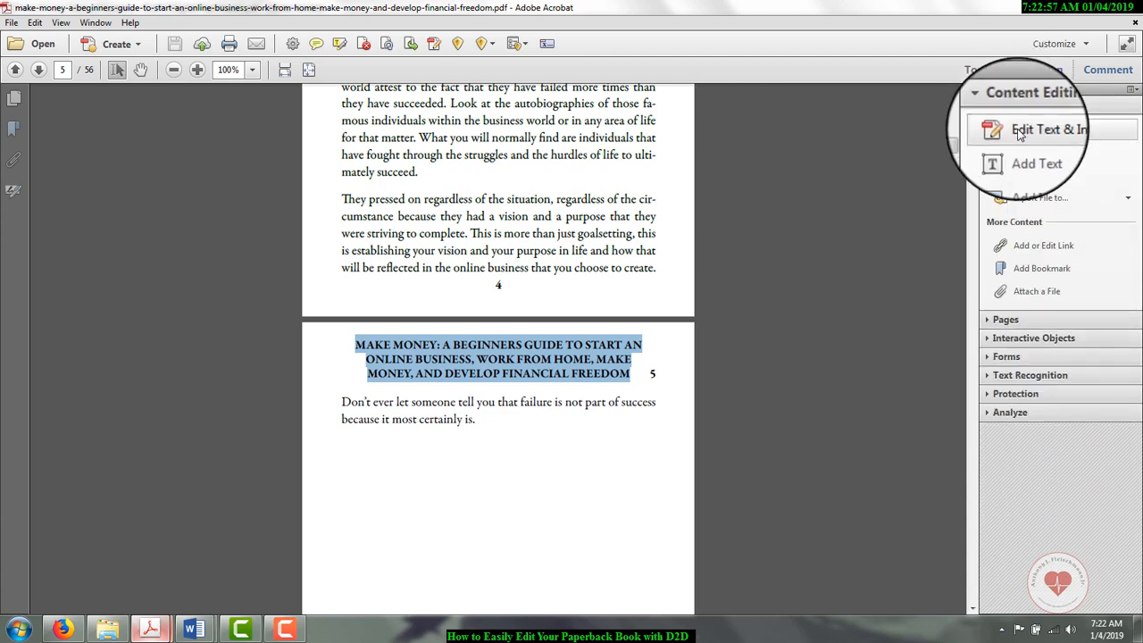
left_click(1020, 131)
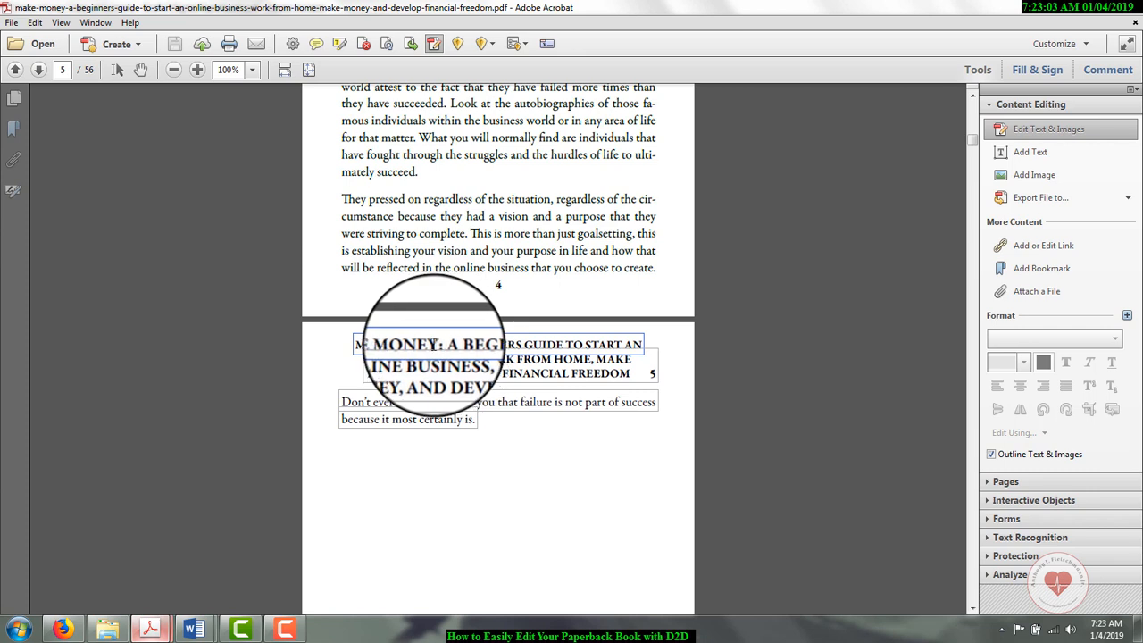
left_click_drag(440, 344, 653, 366)
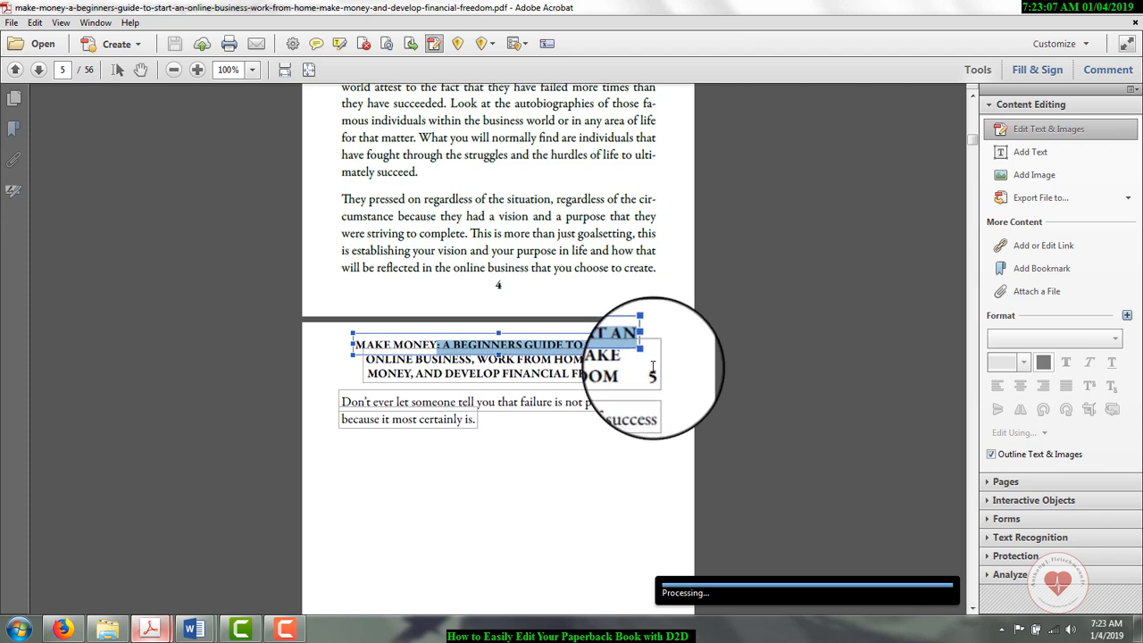
key("BackSpace")
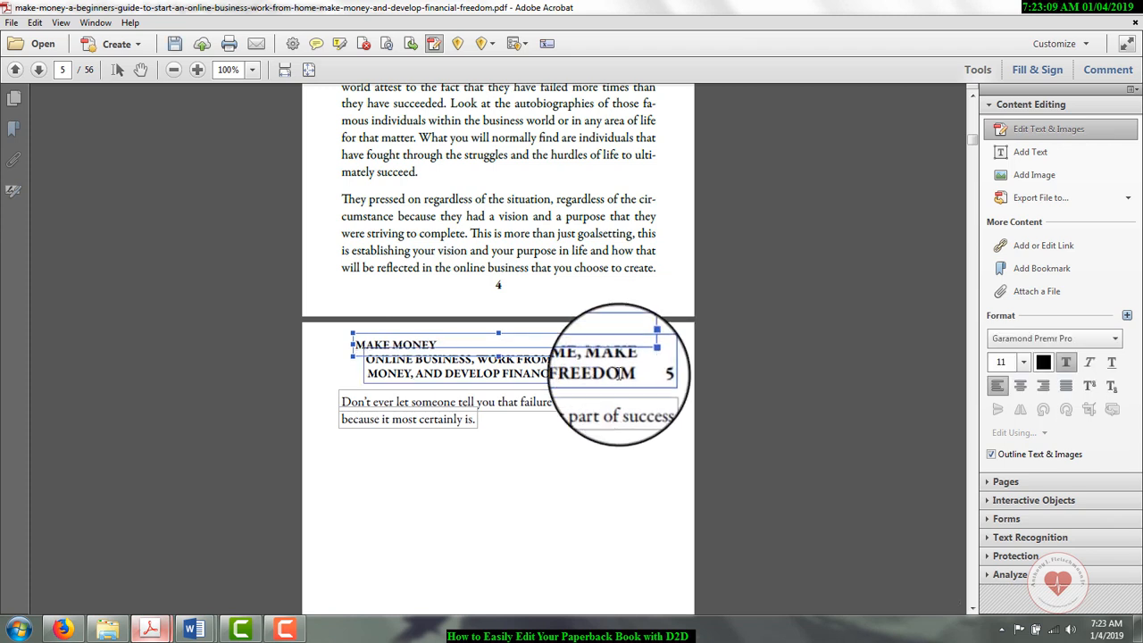
Step: Delete the header's remaining subtitle text from ONLINE BUSINESS through FINANCIAL FREEDOM on page 5, keeping the page number
left_click(366, 357)
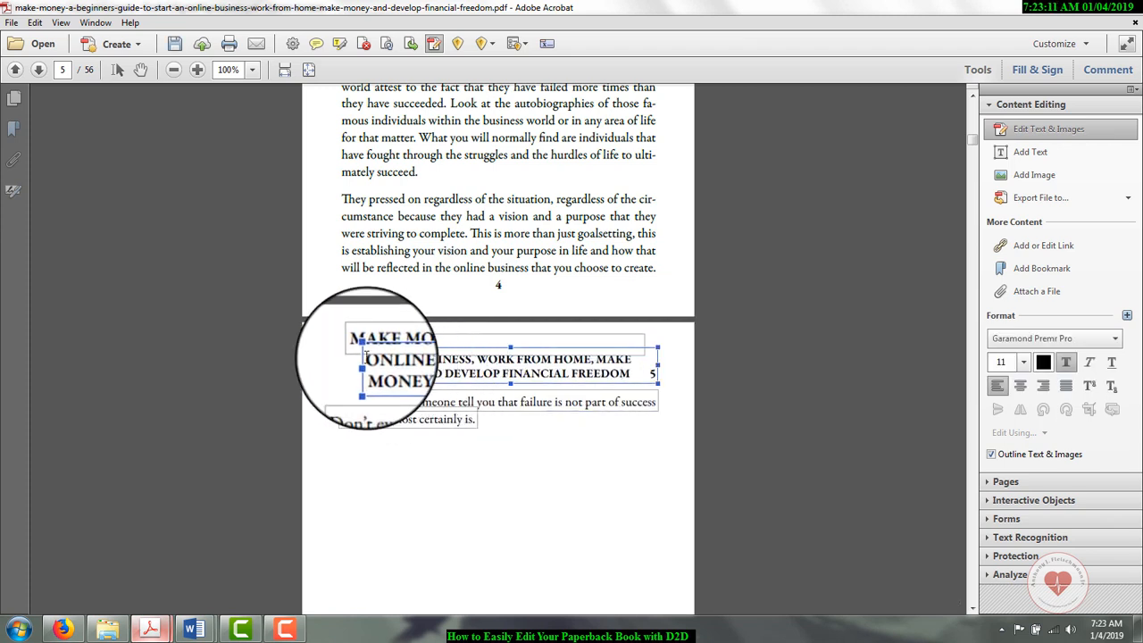
left_click_drag(367, 356, 636, 379)
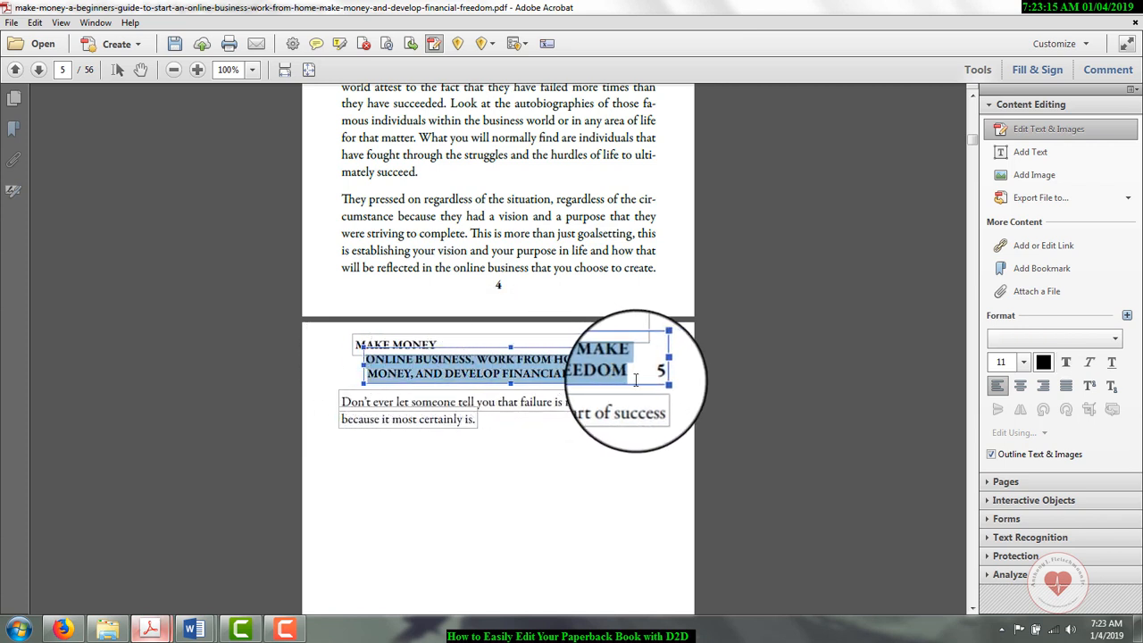
key("Delete")
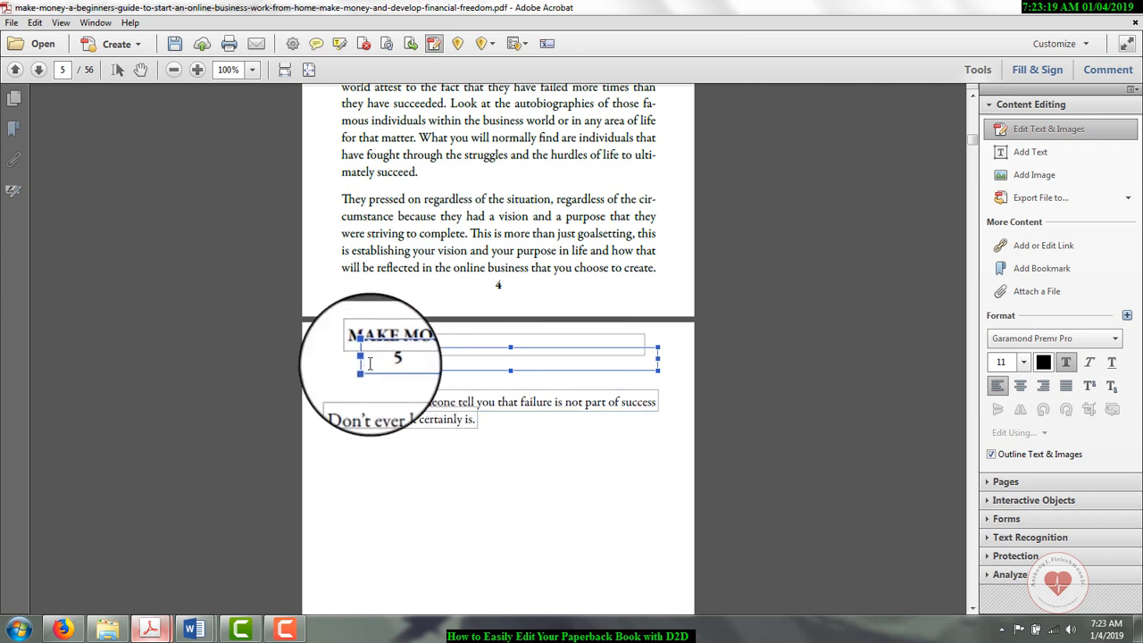
Step: Right-align the page number 5 and center the MAKE MONEY title in page 5's header
left_click(1045, 385)
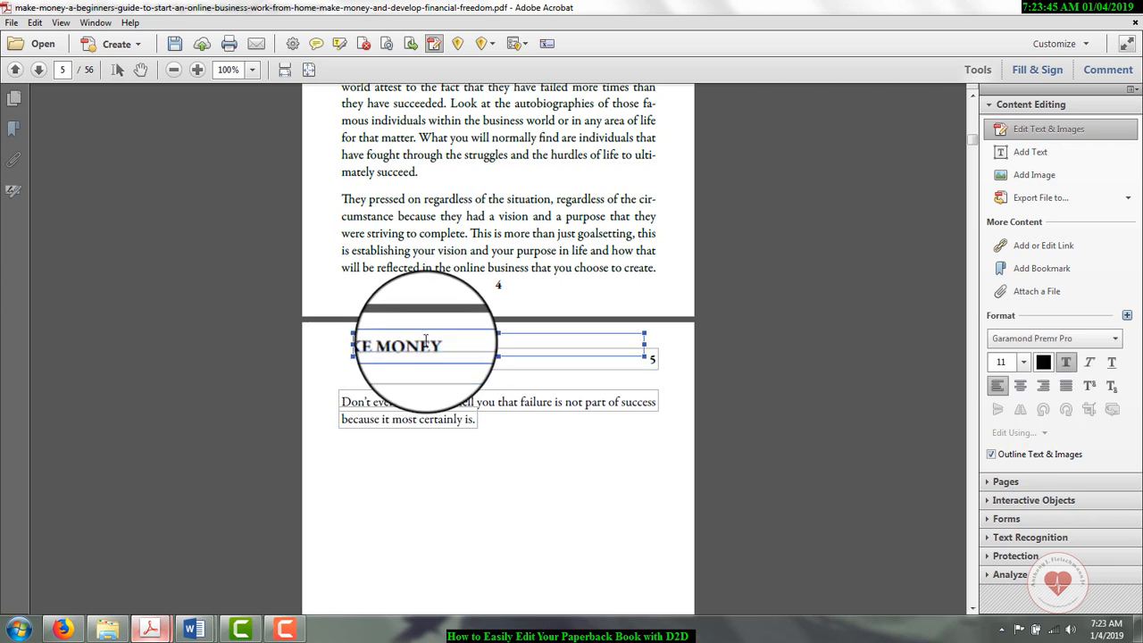
left_click(1021, 386)
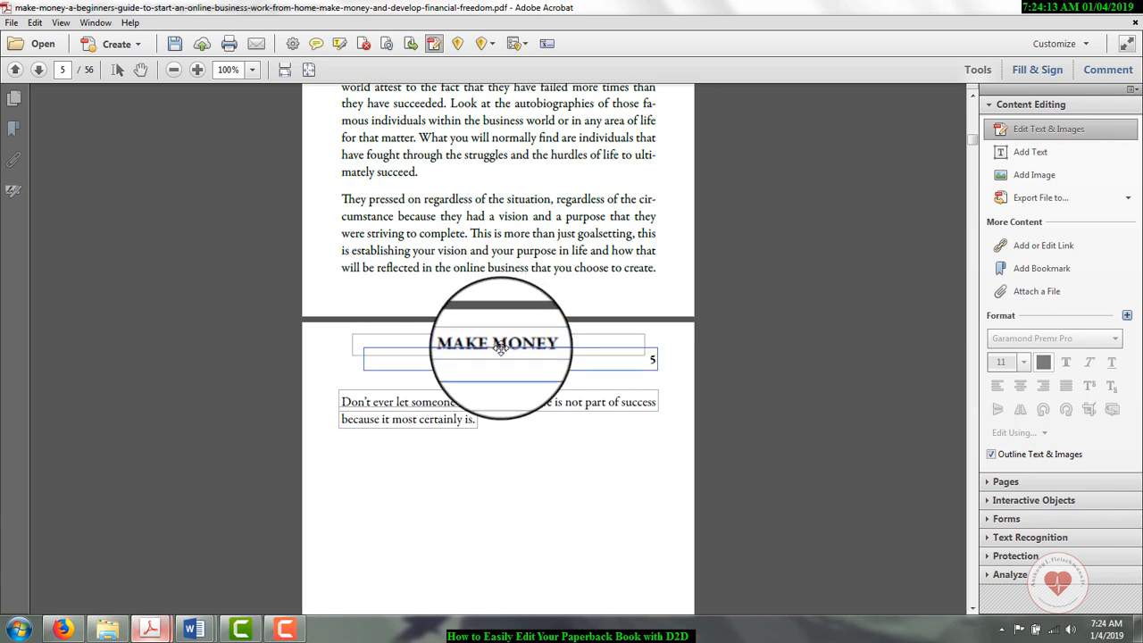
scroll(502, 349, "down", 12)
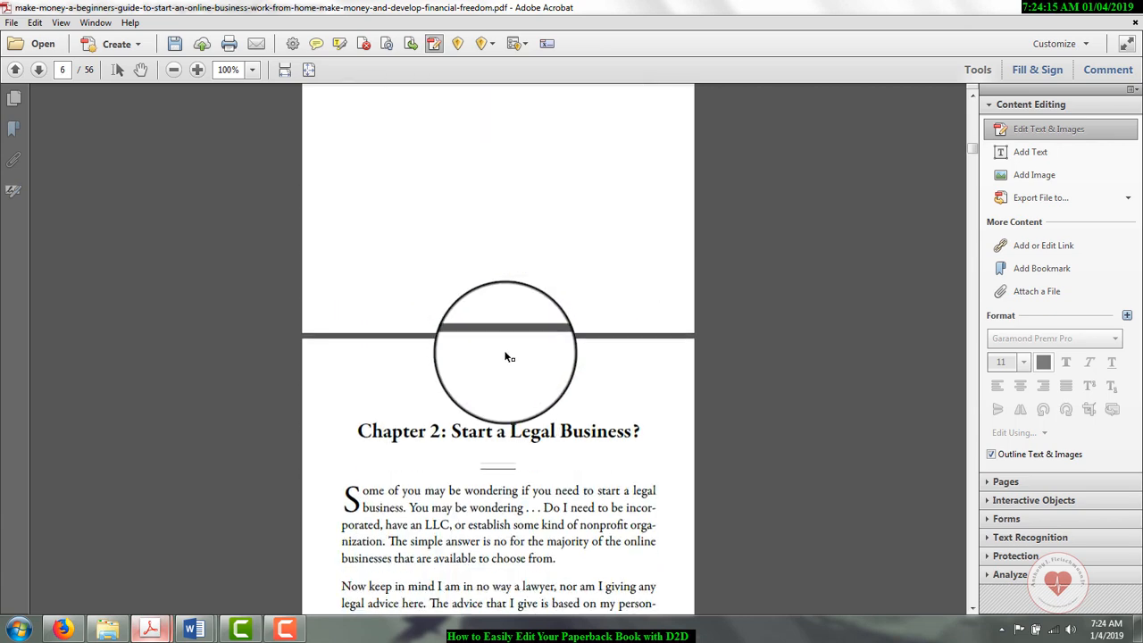
Step: Check the running headers on pages 7 and 9, and return to the book's title page
scroll(505, 357, "down", 15)
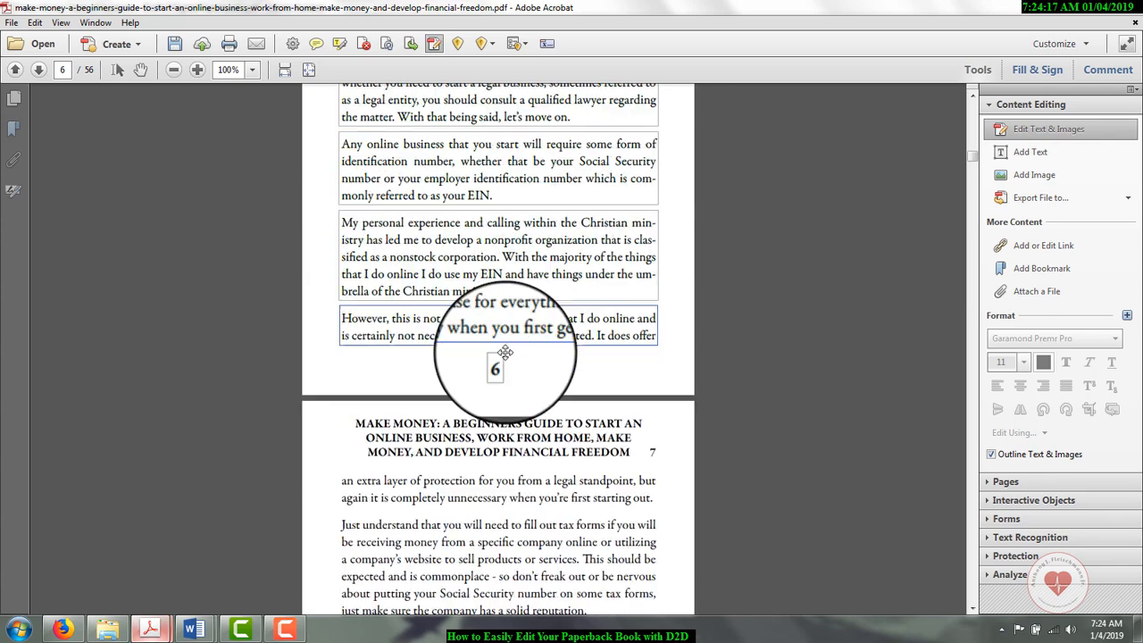
scroll(505, 353, "down", 15)
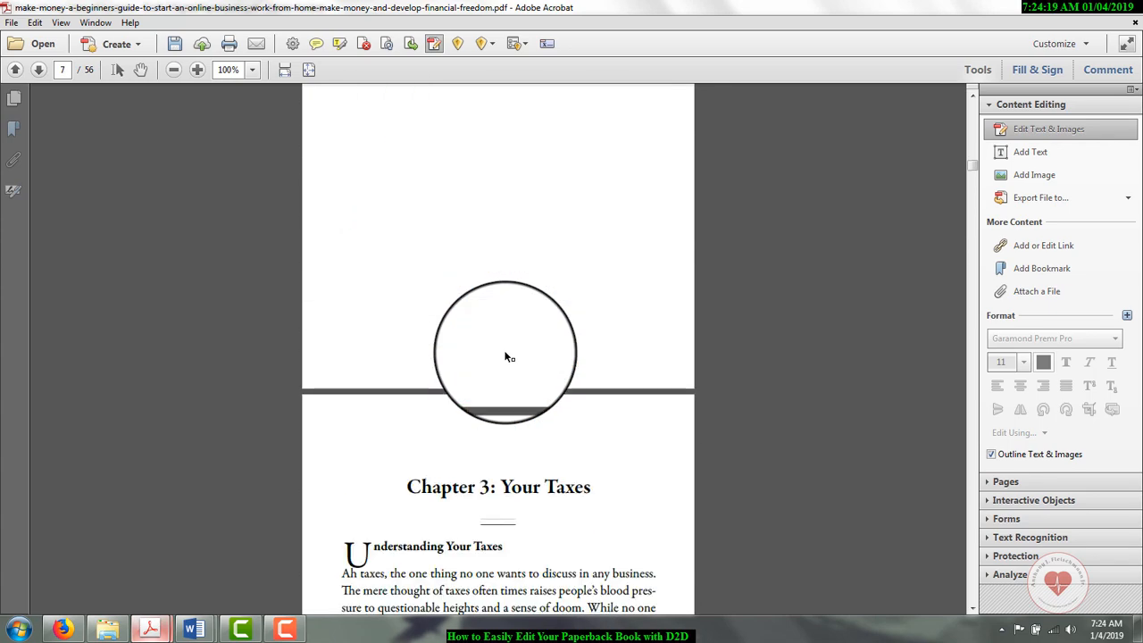
scroll(505, 357, "down", 15)
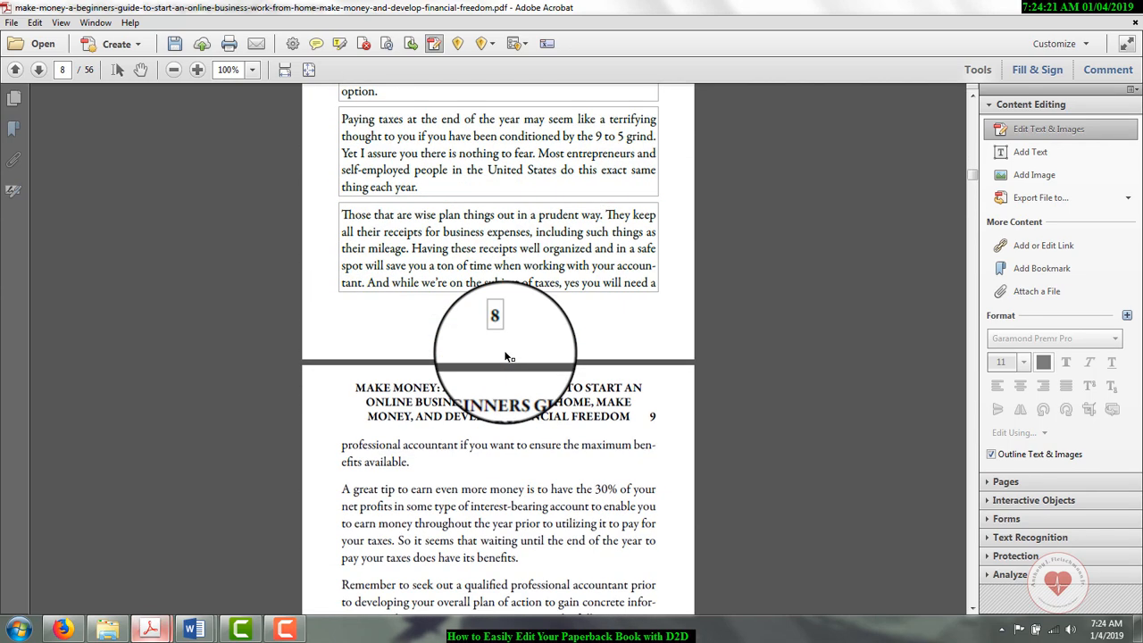
scroll(505, 357, "down", 3)
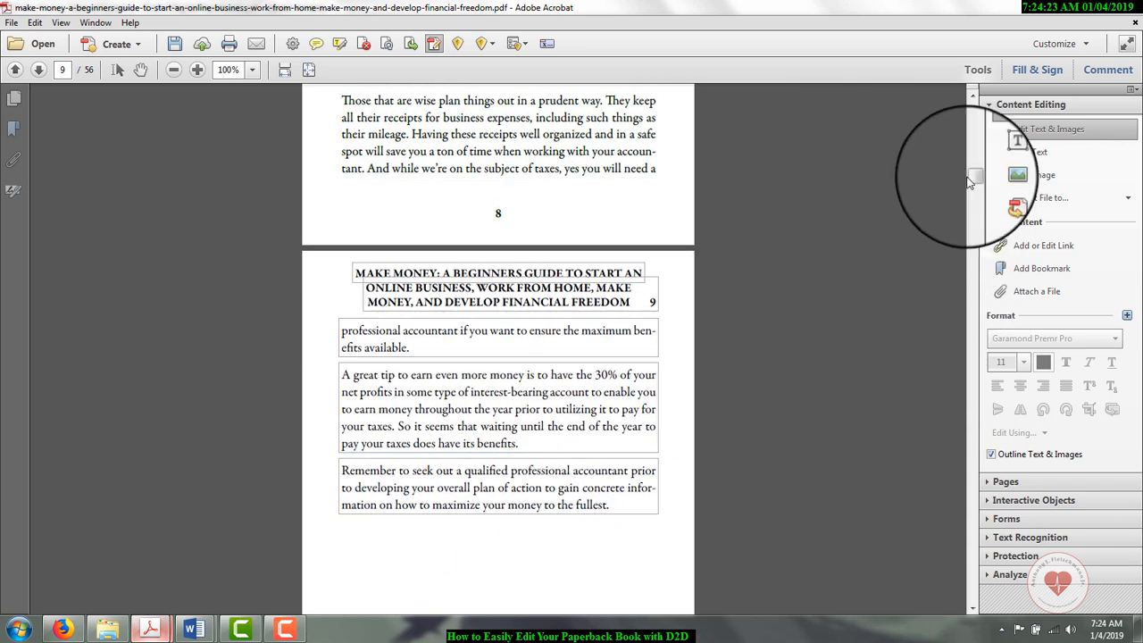
left_click_drag(974, 179, 972, 97)
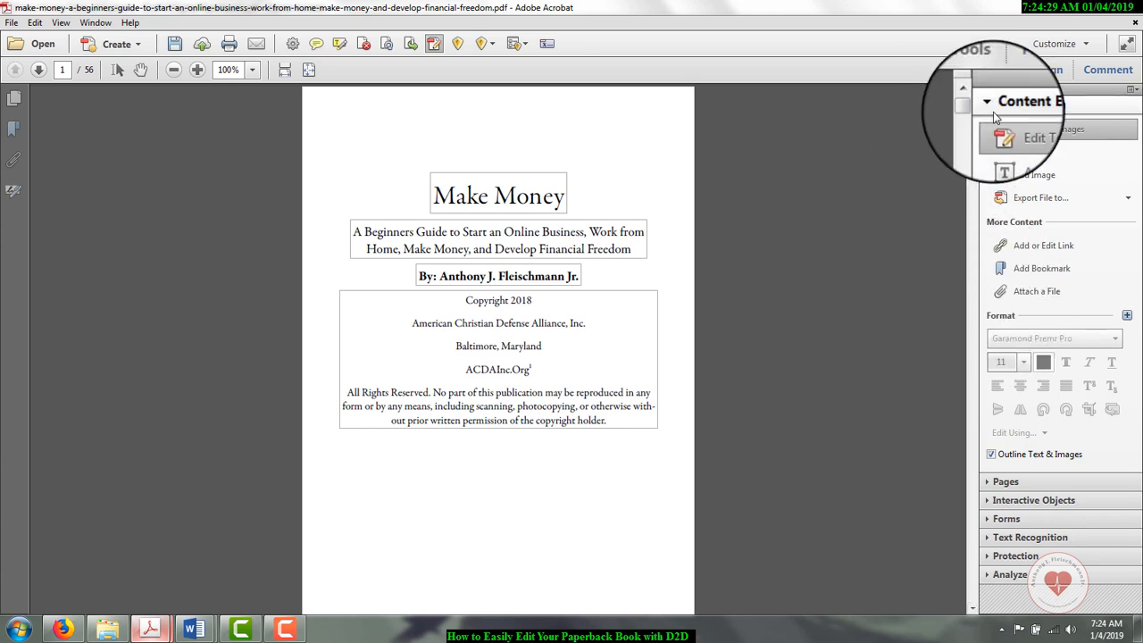
Step: Go to the Forward on page 3 and choose Make Money Table of Contents - Draft 2 Digital Paperback2 as the file to insert
left_click(1010, 482)
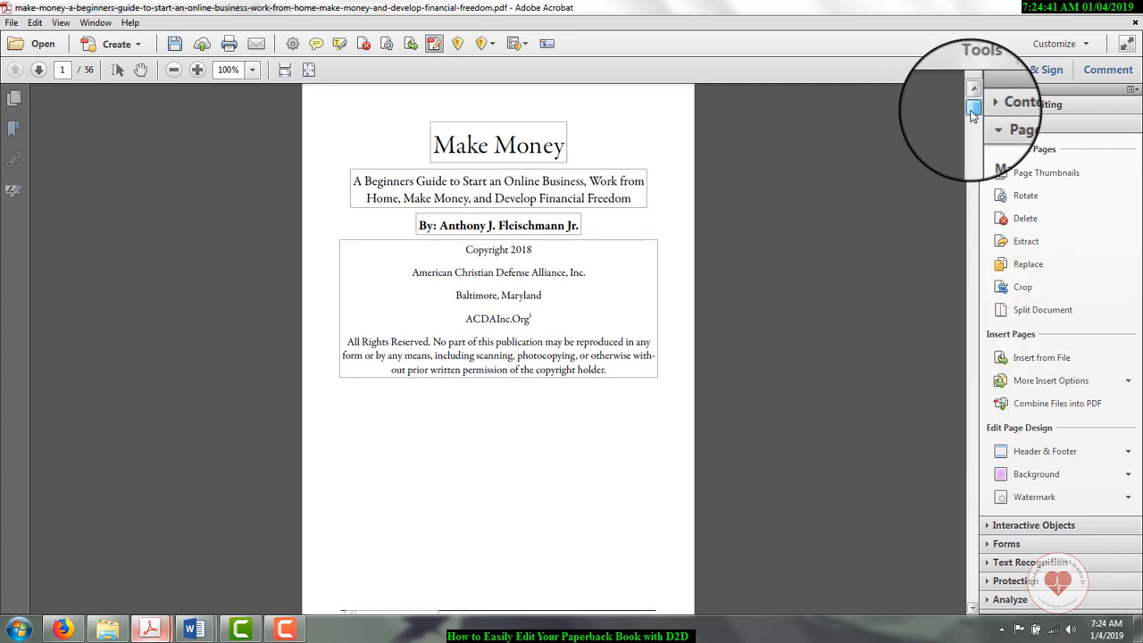
left_click_drag(971, 113, 973, 131)
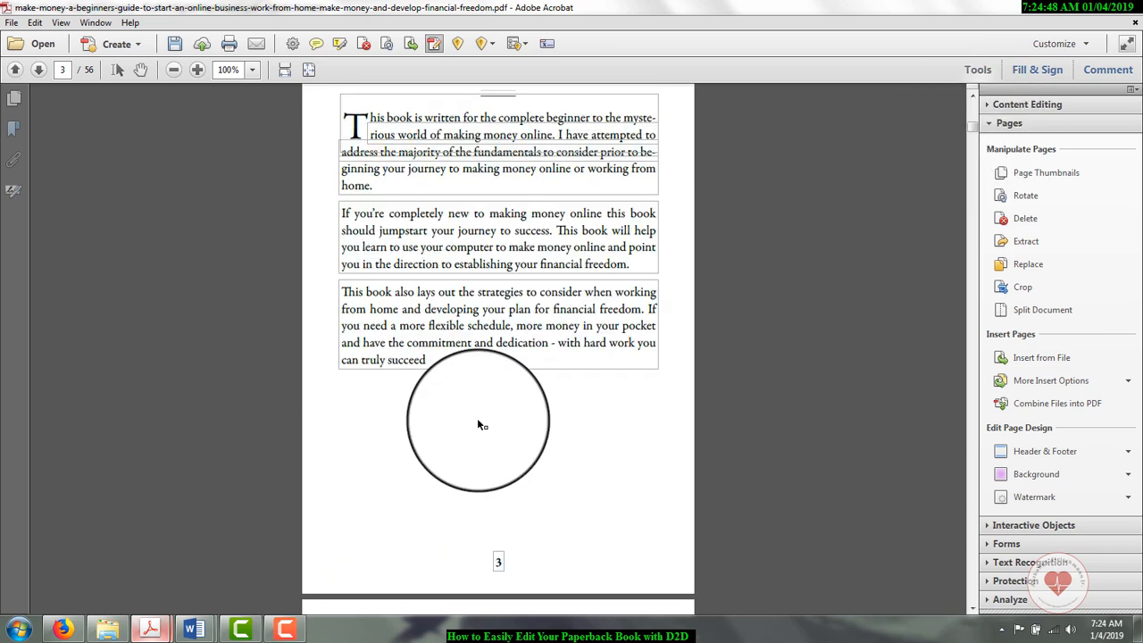
scroll(478, 425, "up", 2)
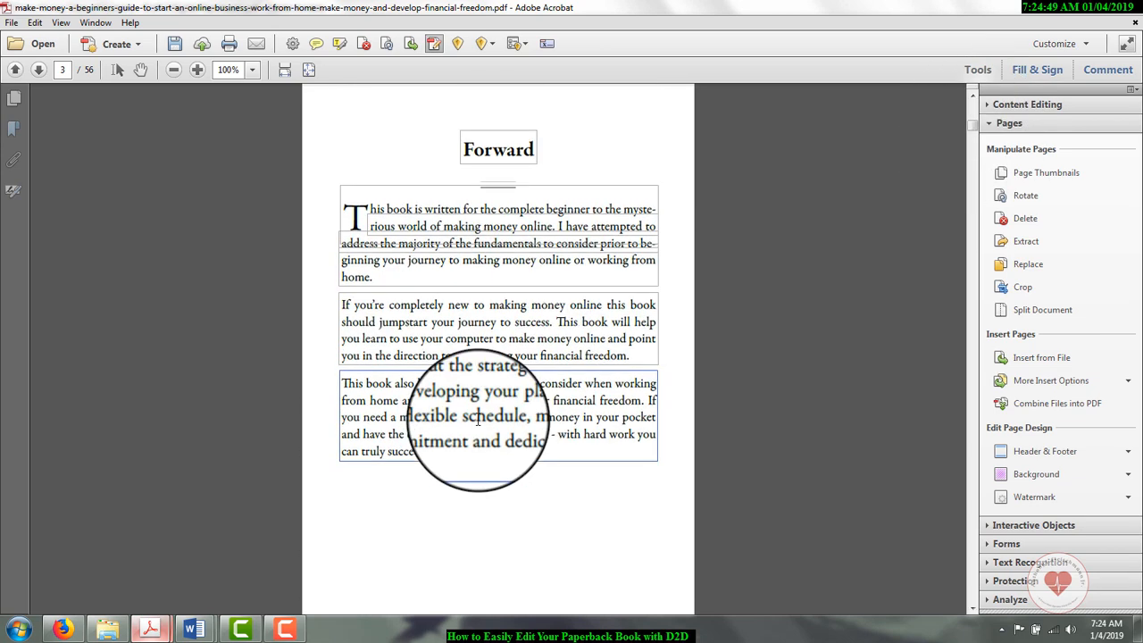
scroll(477, 418, "down", 3)
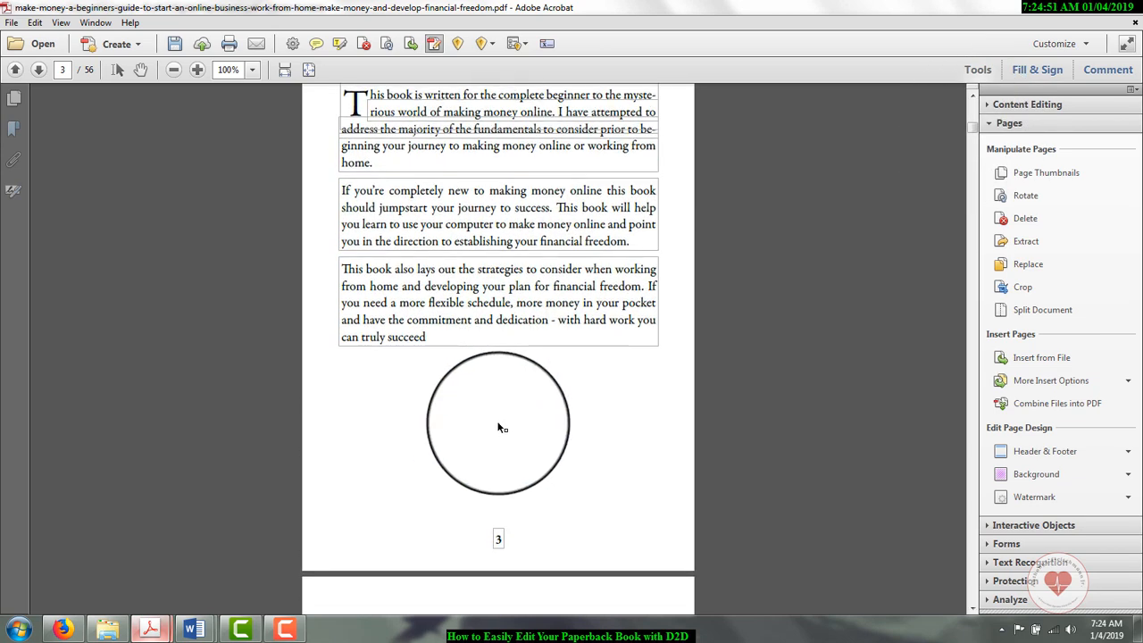
left_click(1005, 357)
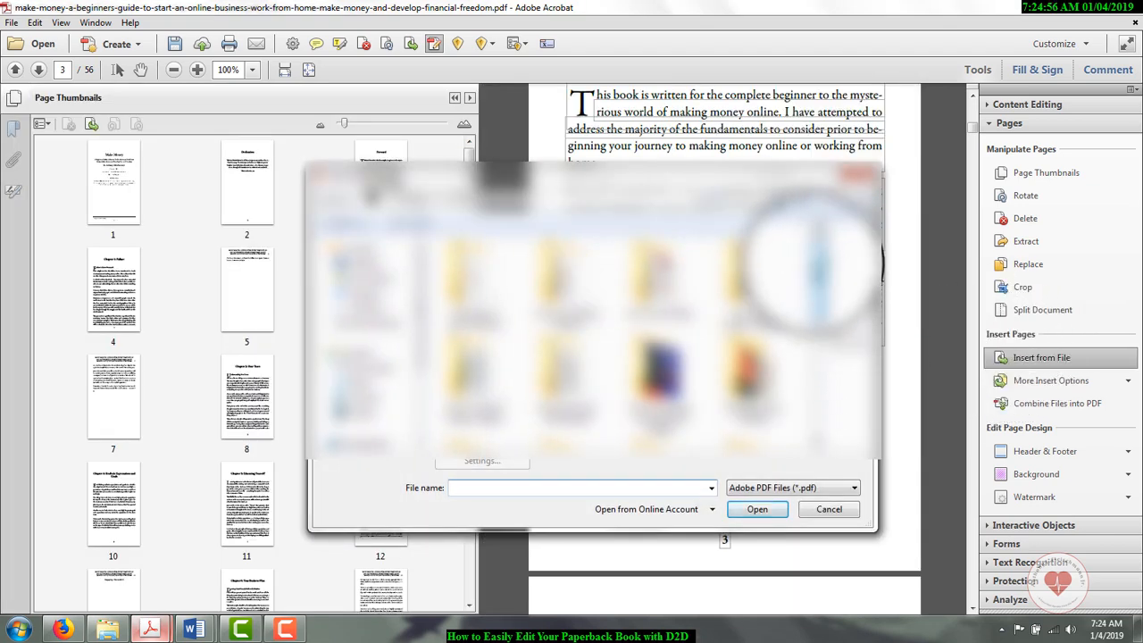
double_click(566, 304)
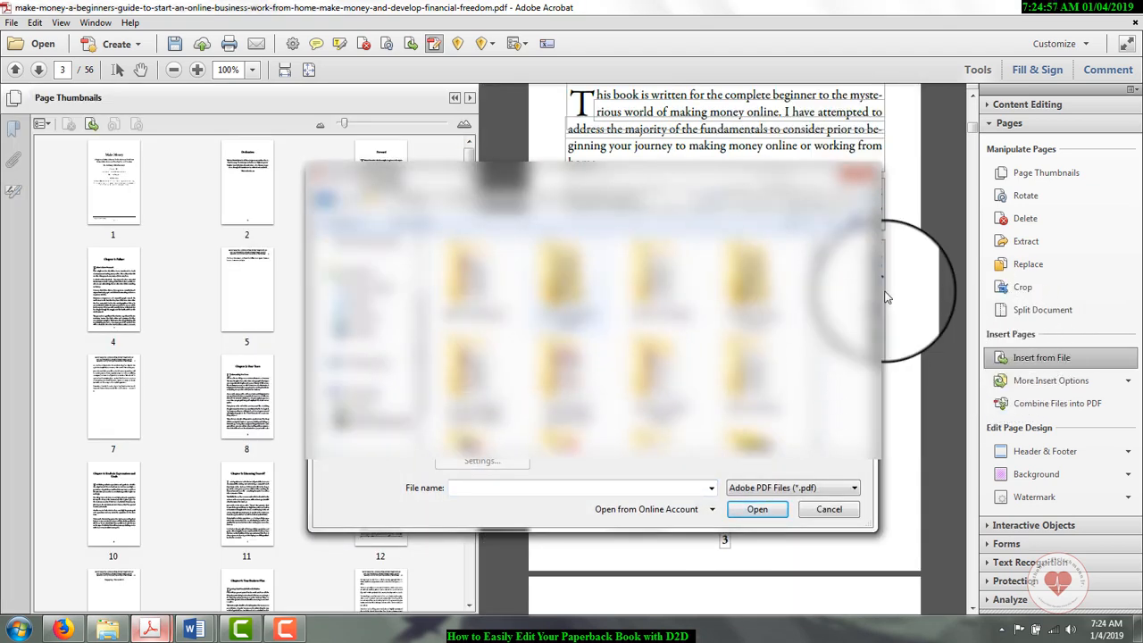
left_click_drag(819, 294, 815, 403)
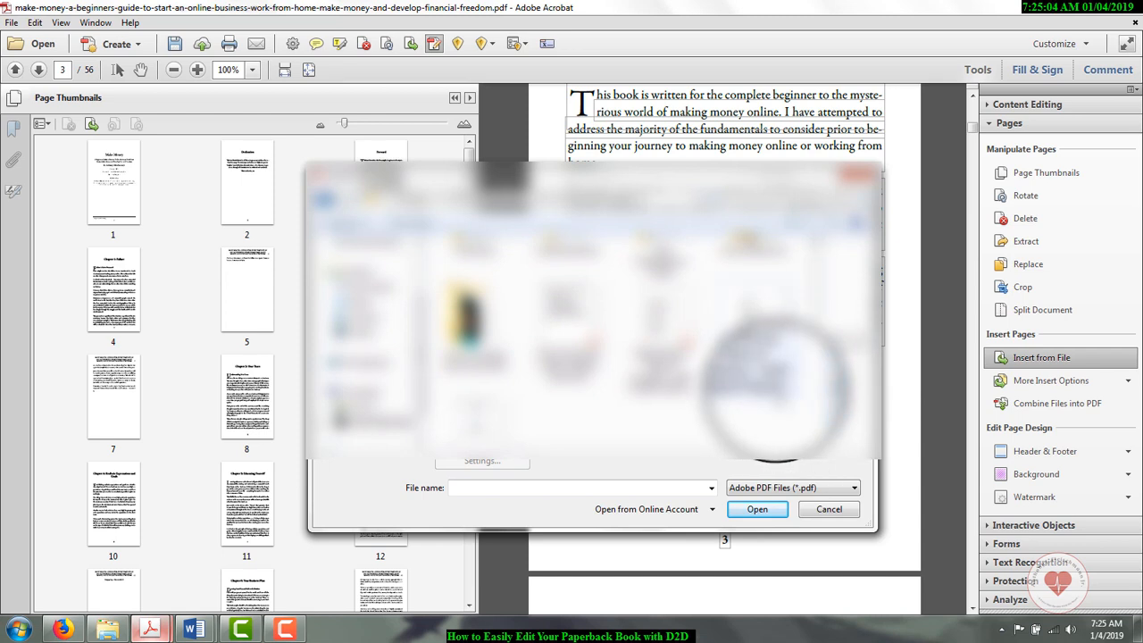
left_click(768, 376)
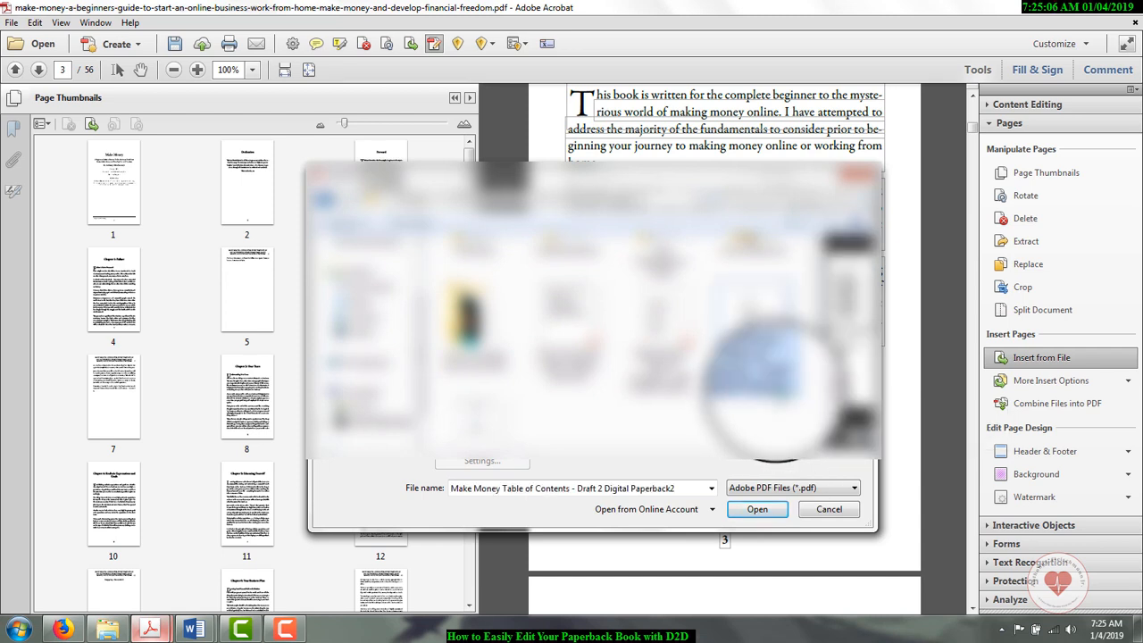
left_click(759, 509)
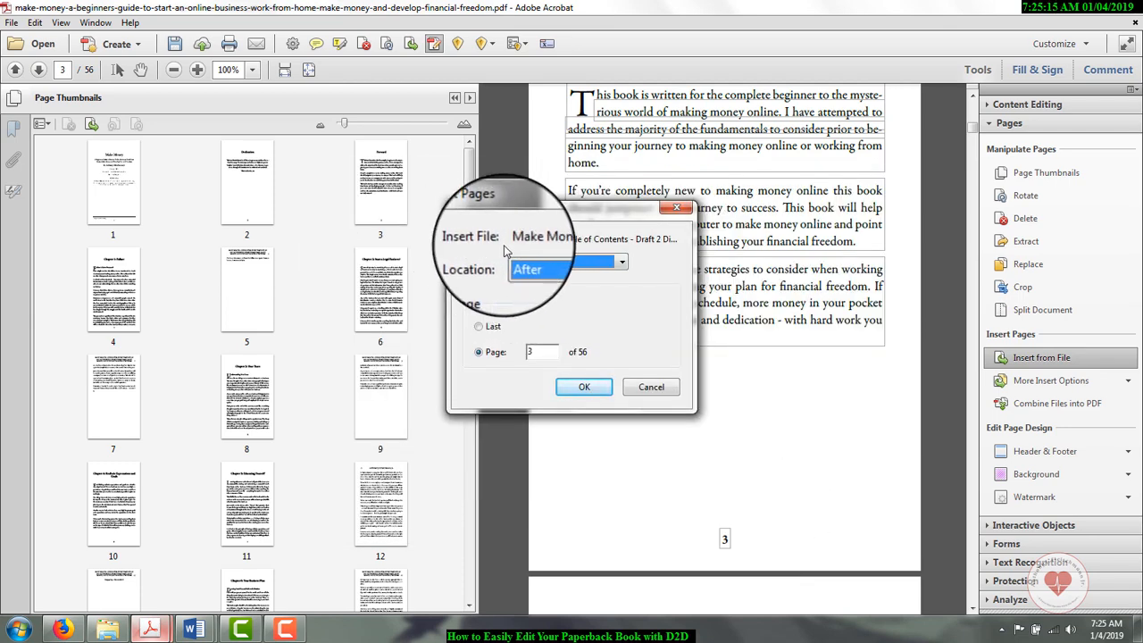
Step: Insert the table of contents file after page 3, close the page thumbnails and show the inserted contents page
left_click(623, 262)
left_click(622, 261)
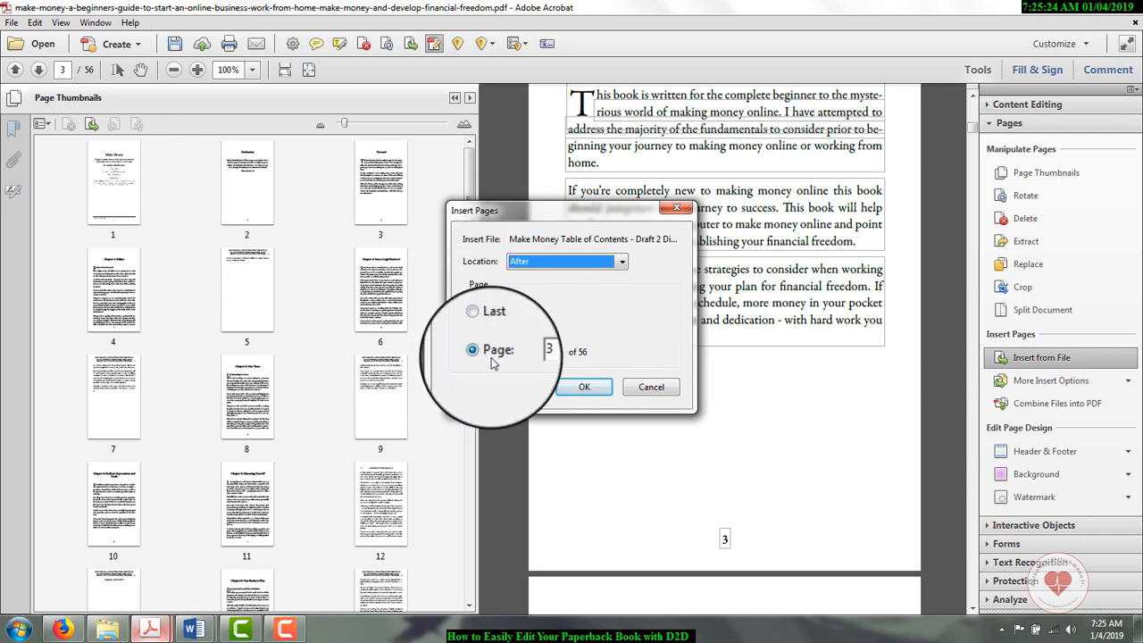
left_click(584, 386)
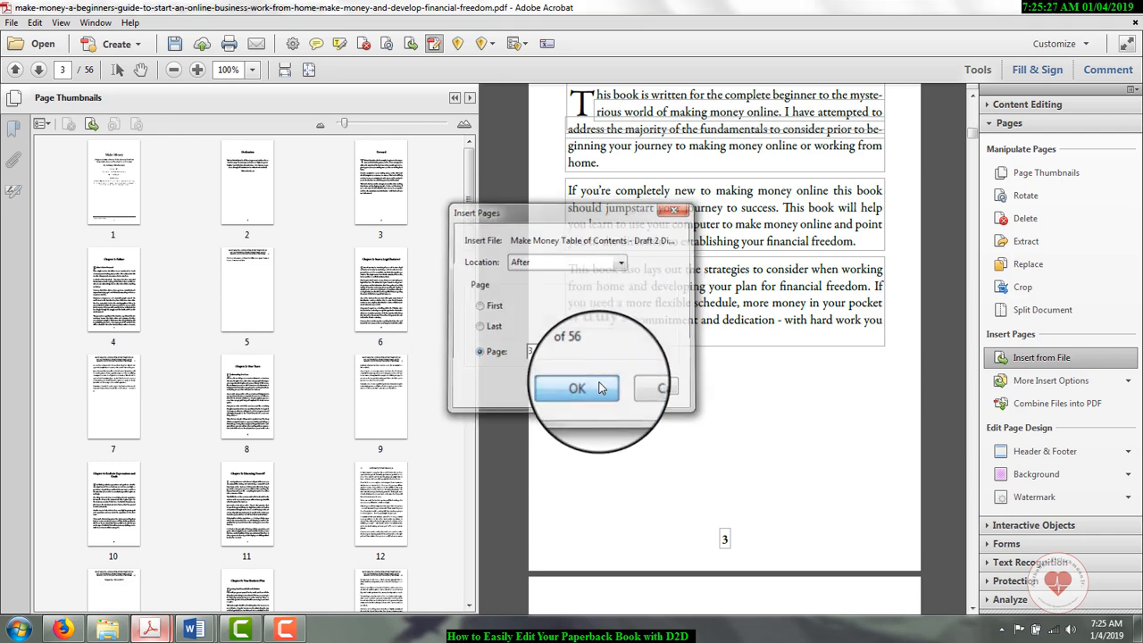
left_click(454, 98)
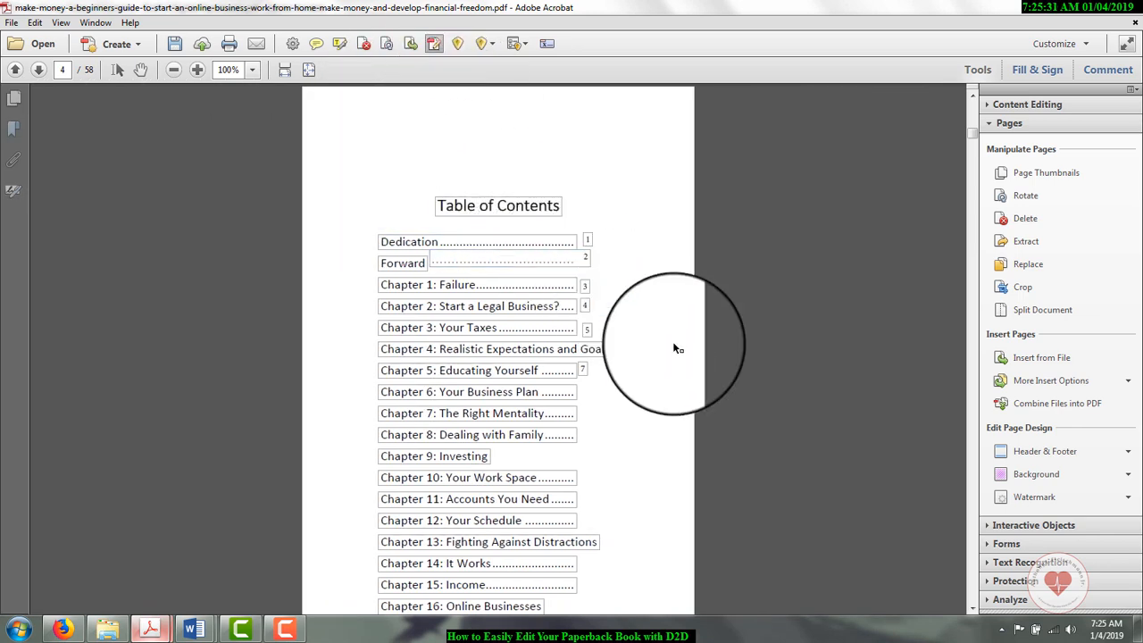
left_click(974, 98)
left_click_drag(972, 103, 975, 135)
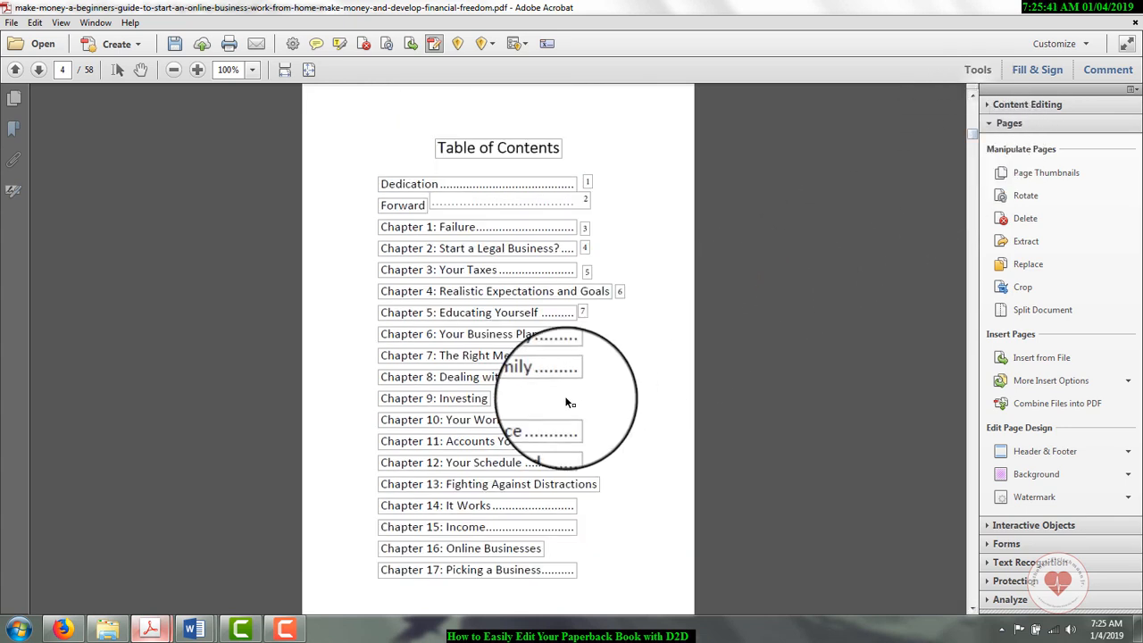
Step: Try to restrict editing and printing of the document in the password encryption settings
left_click(1044, 106)
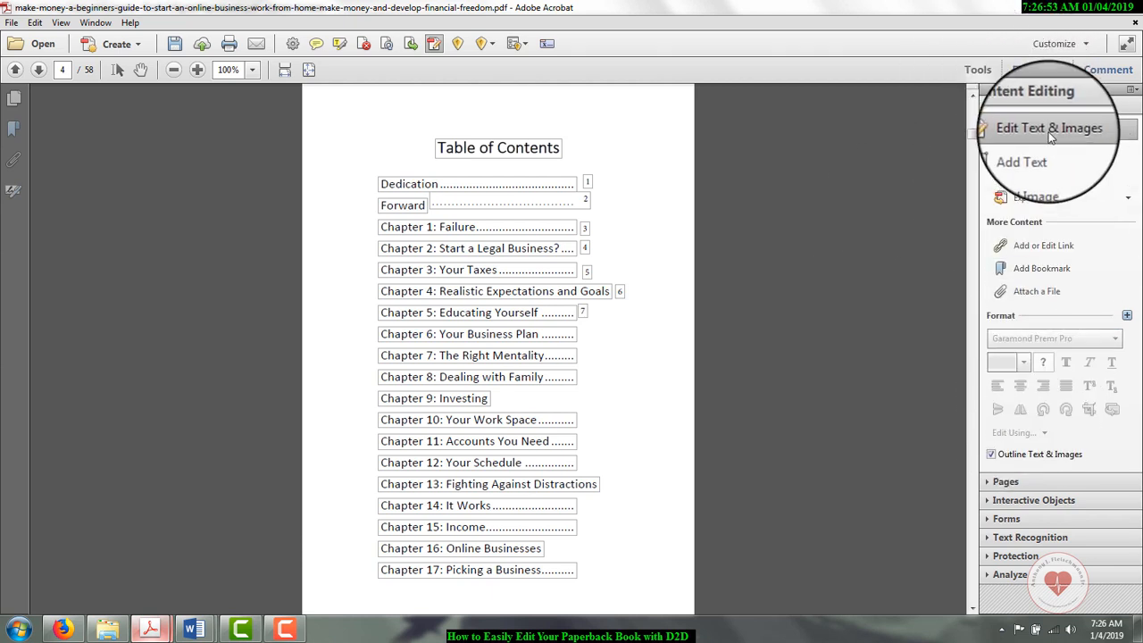
left_click(1027, 104)
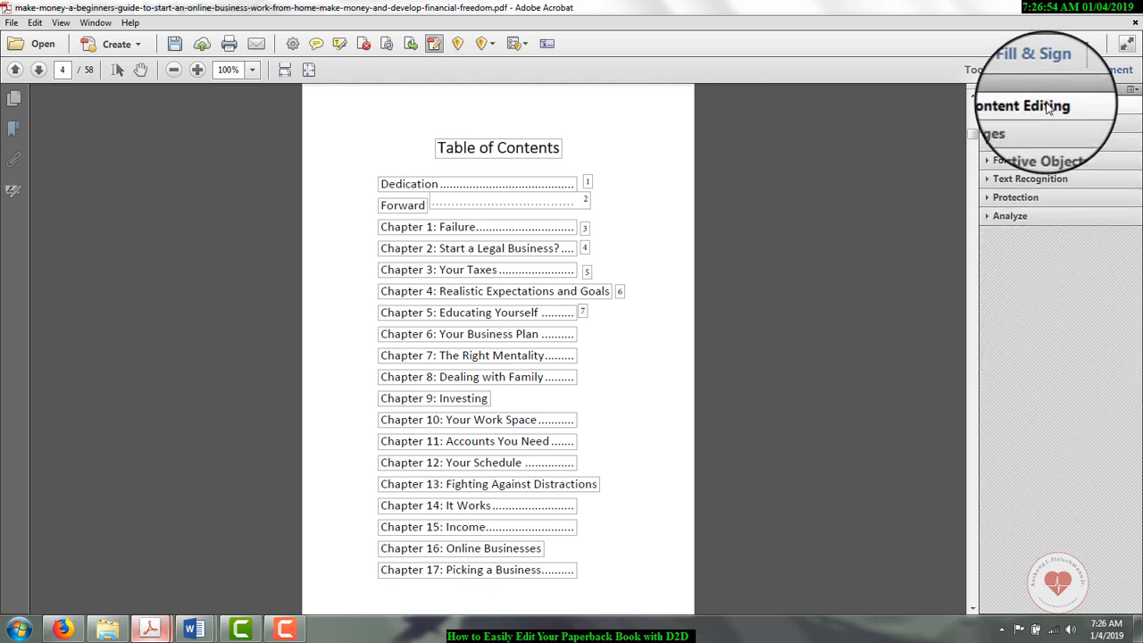
left_click(1009, 200)
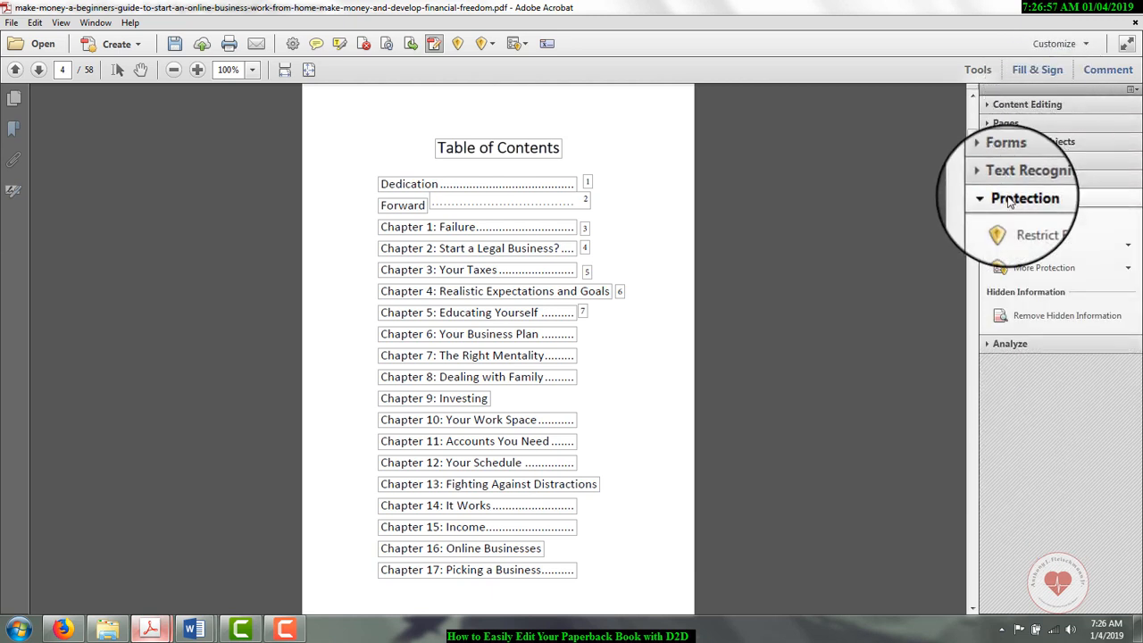
left_click(1020, 247)
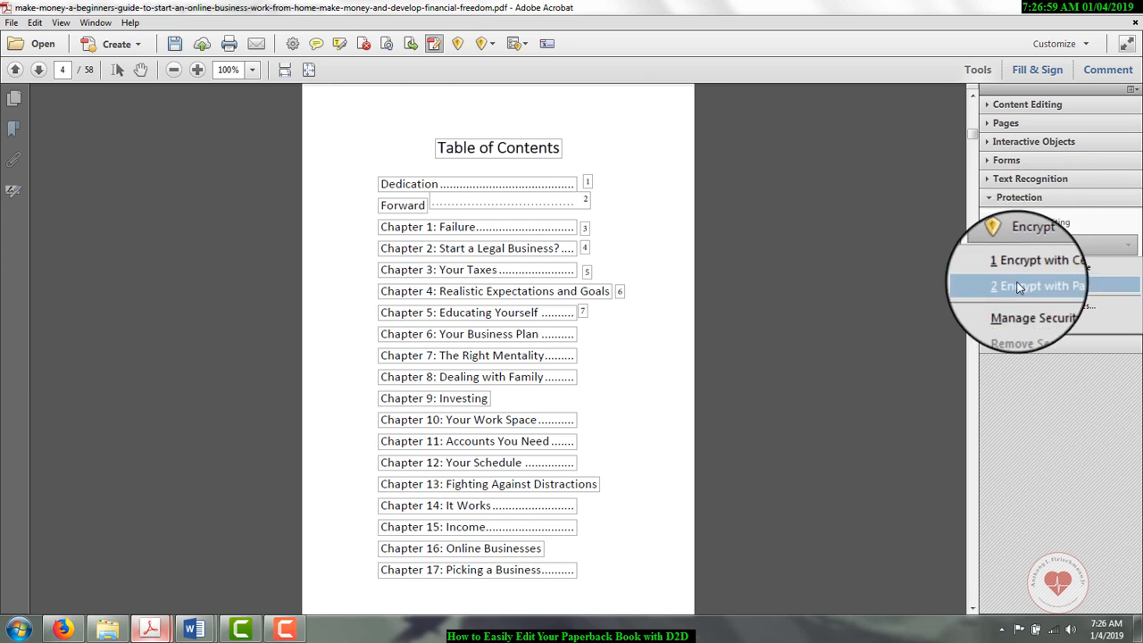
left_click(1019, 286)
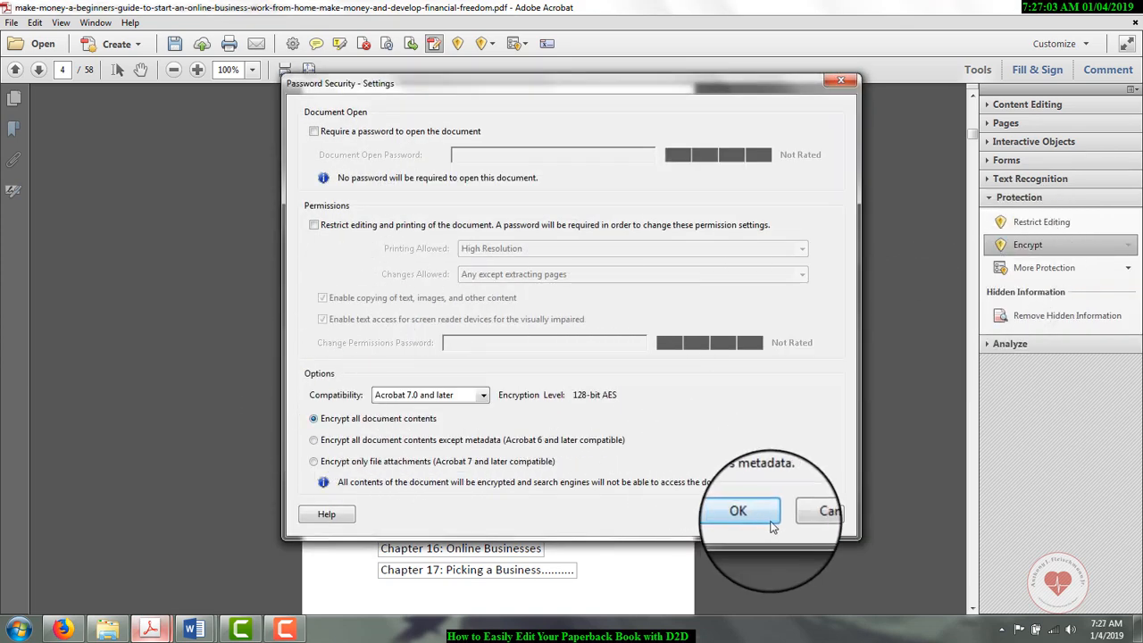
left_click(314, 225)
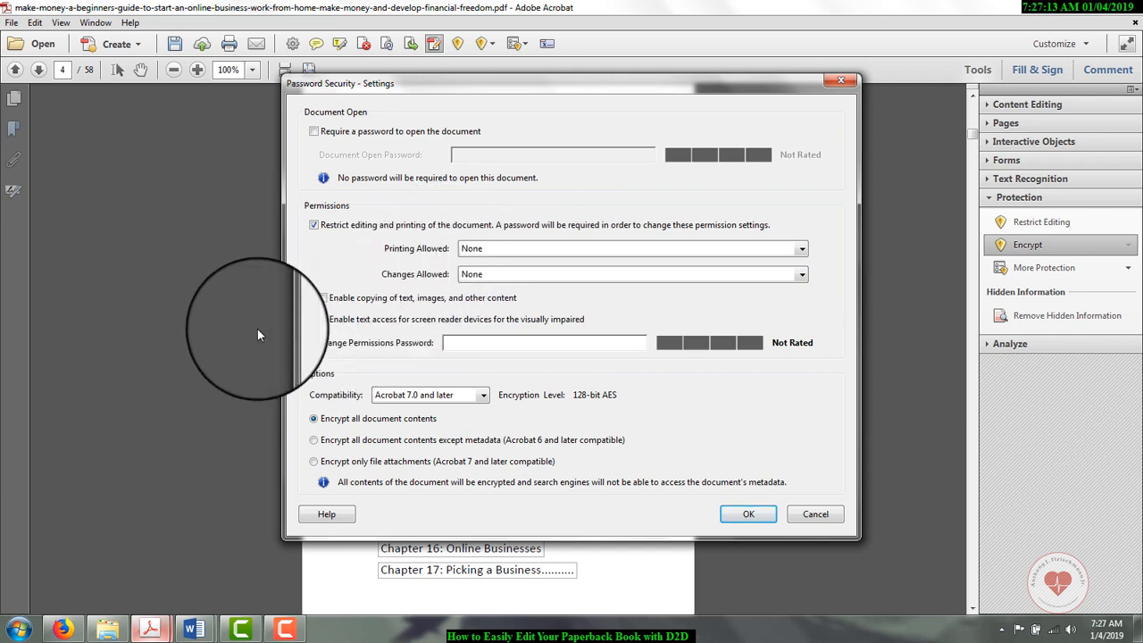
left_click(755, 516)
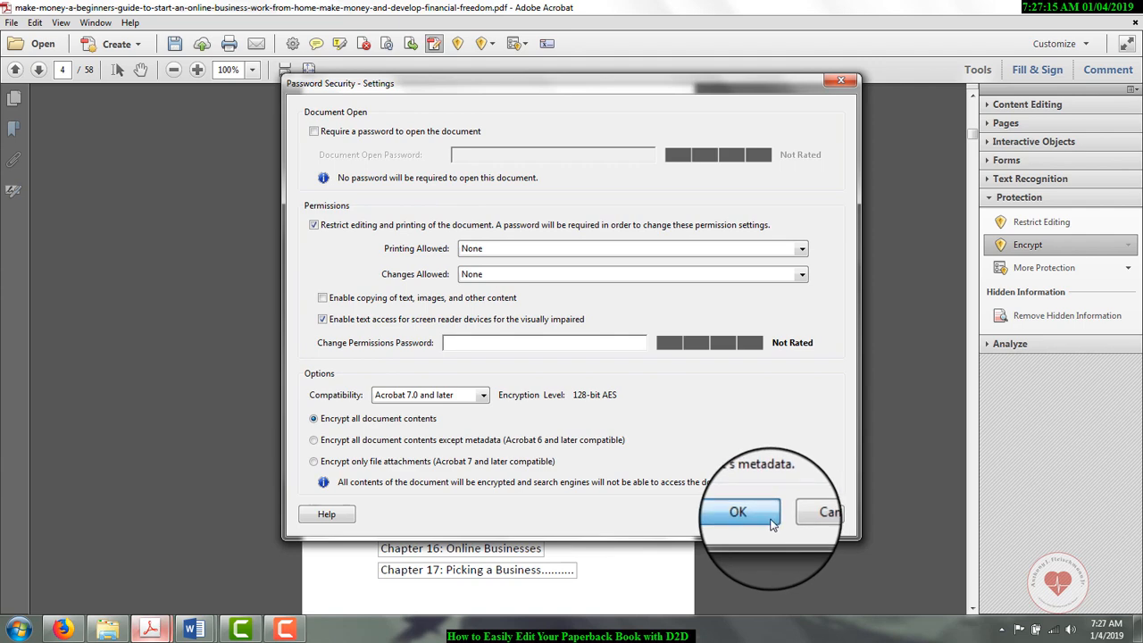
left_click(719, 345)
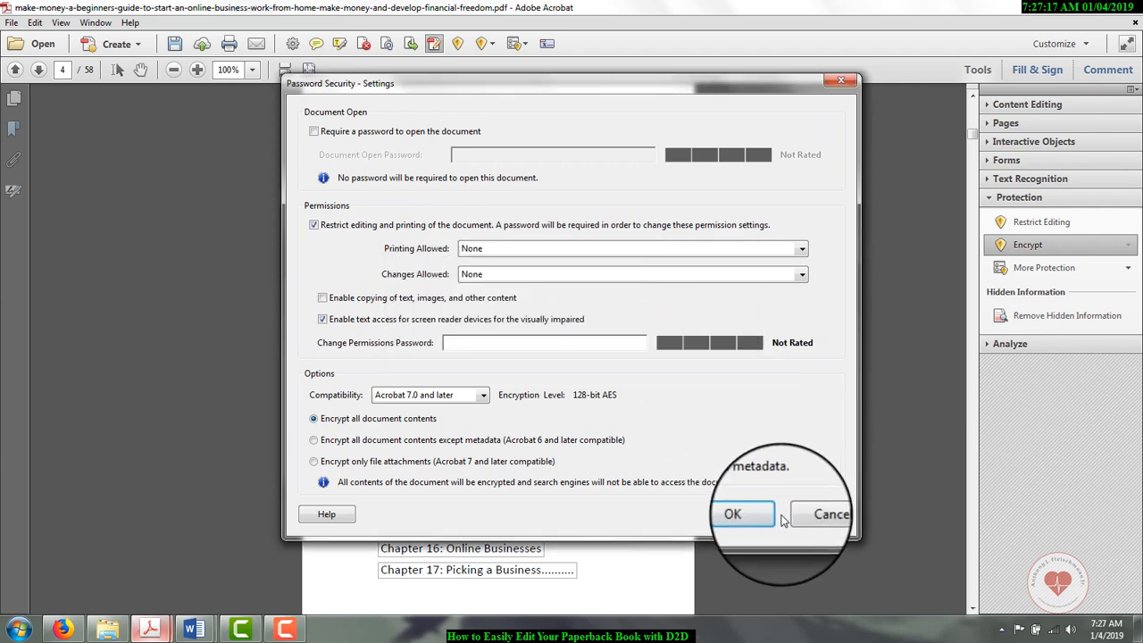
left_click(748, 514)
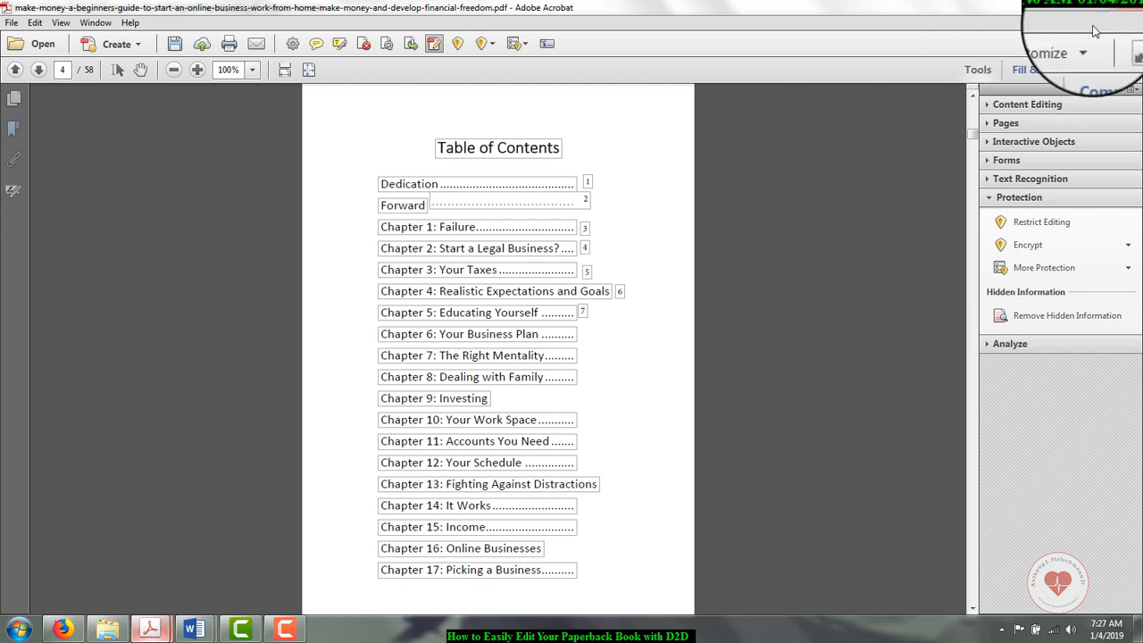
Step: Save the edited book PDF and start saving a separate copy of it
left_click(12, 22)
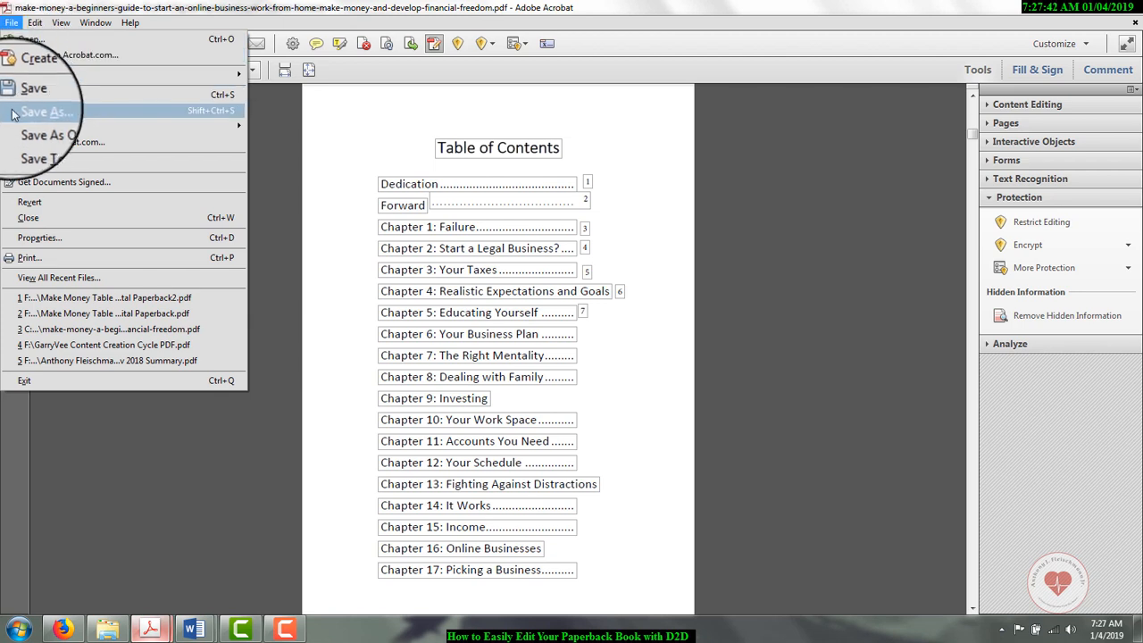
left_click(32, 85)
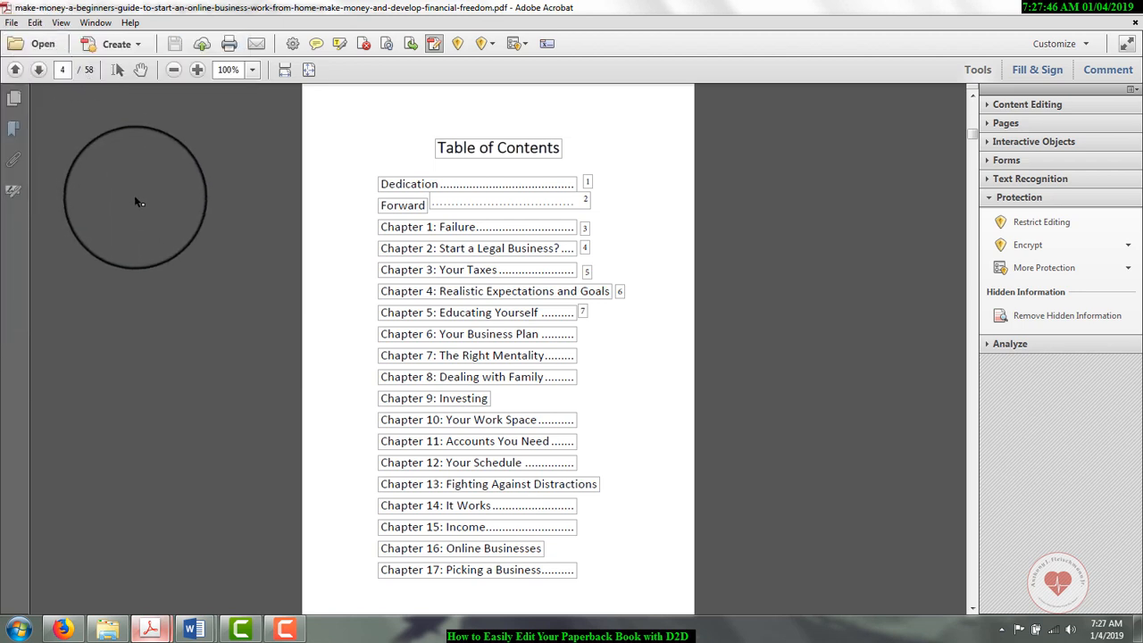
left_click(11, 22)
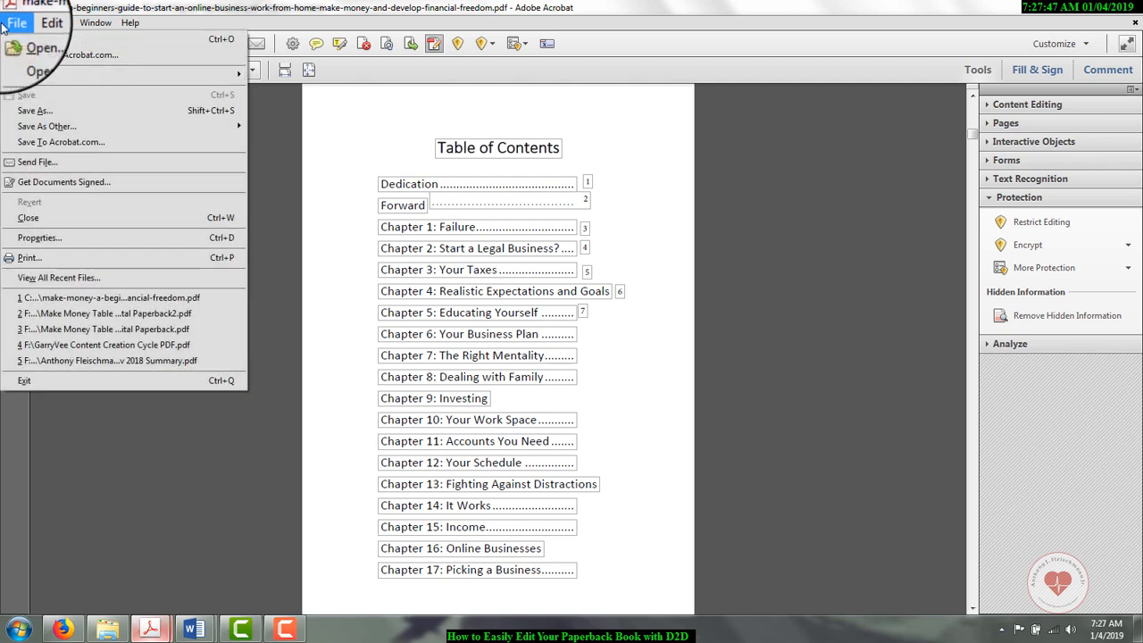
left_click(25, 113)
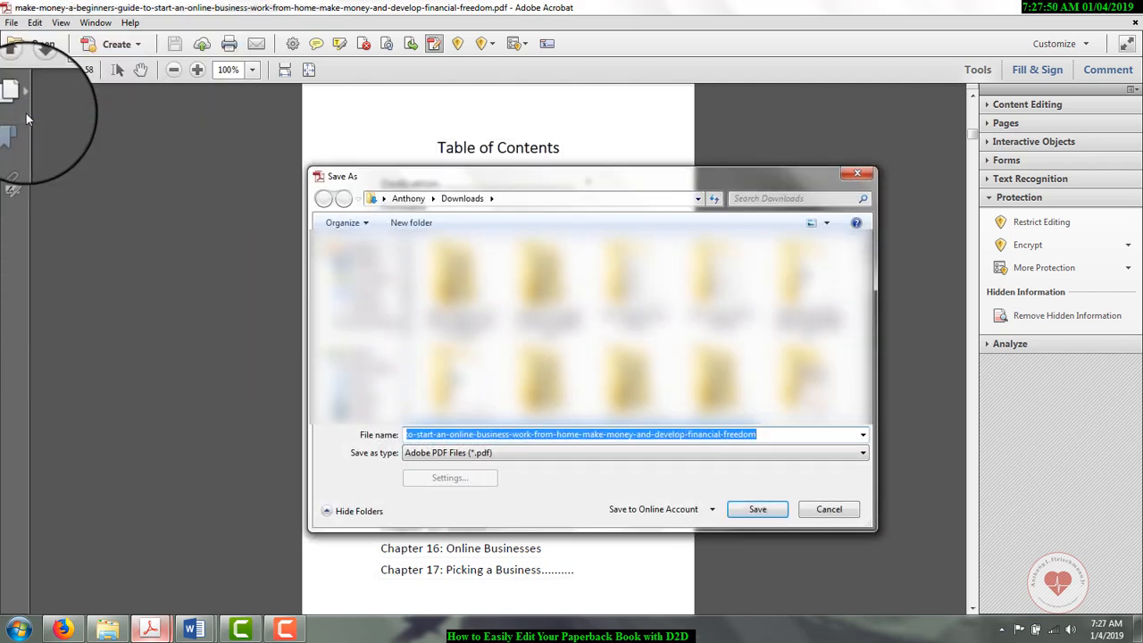
Step: Replace the suggested file name for the copy with "Make Money PDF from D2D with TOC"
key("BackSpace")
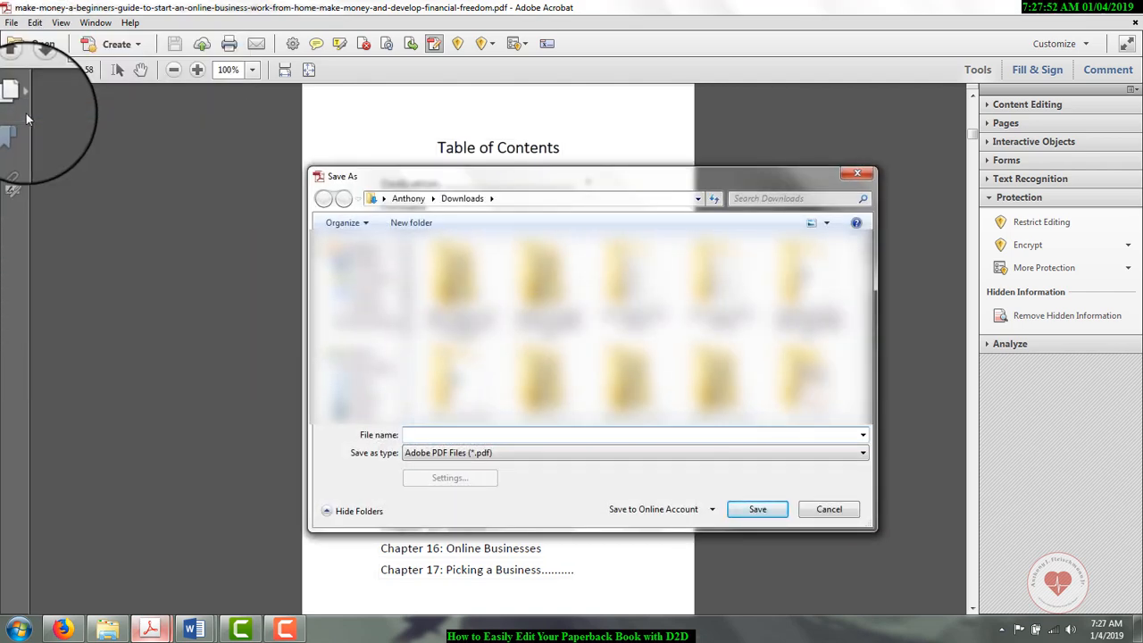
type("Make Money PDF")
type("from D2d")
key("BackSpace")
type("D ")
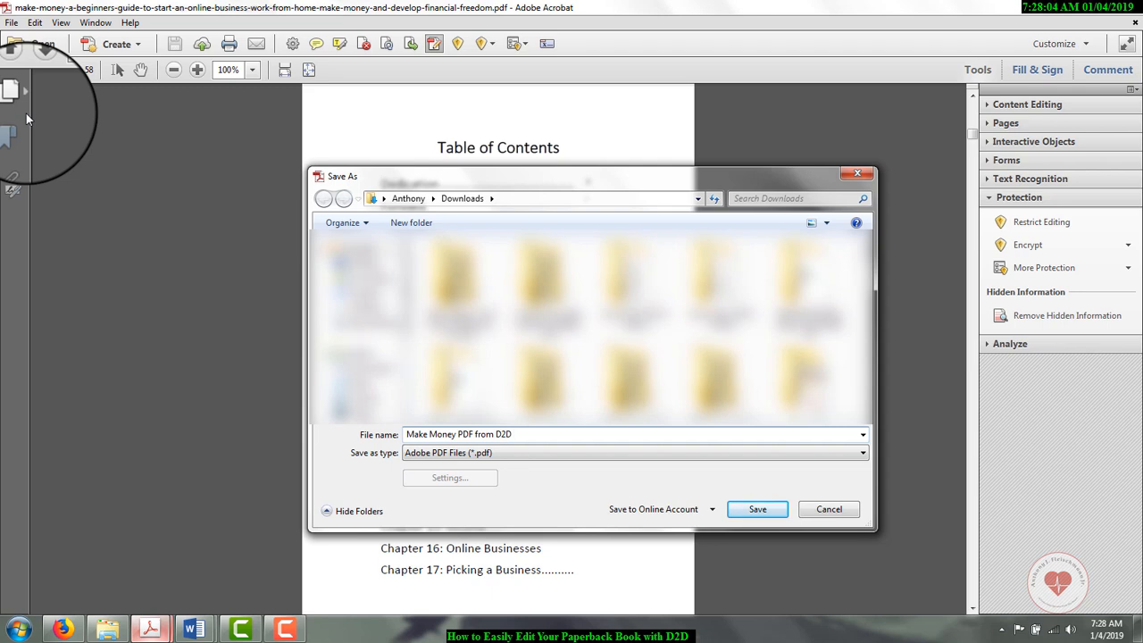
type("with TOC")
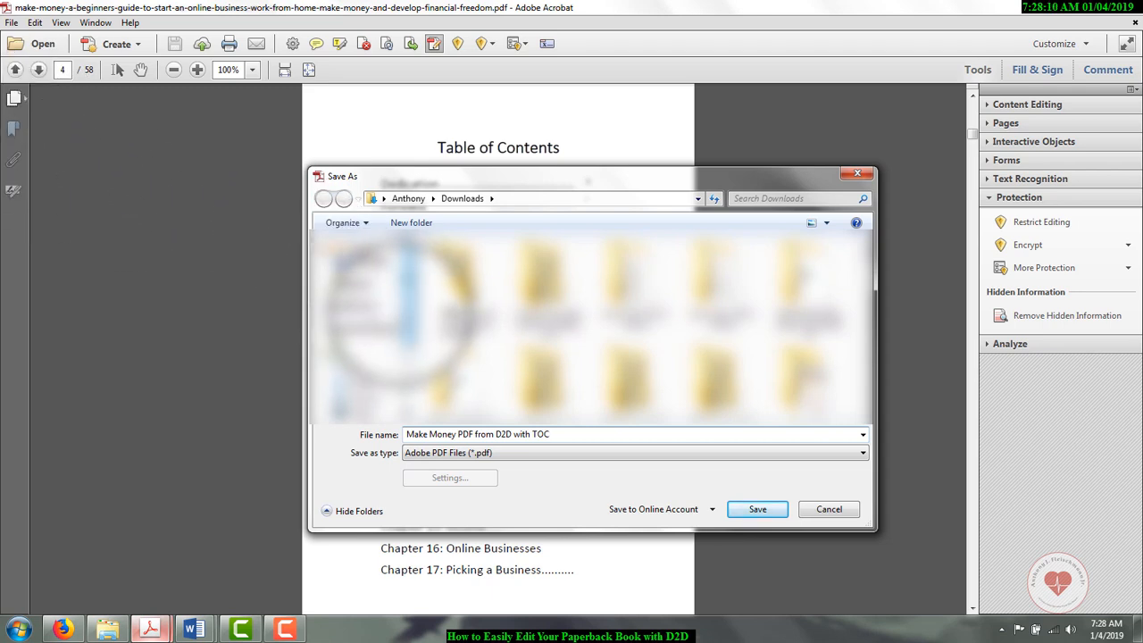
Step: Save the PDF copy in the 01 Current Book Projects folder on the 8 TB ACDA Drive (F:)
left_click(387, 360)
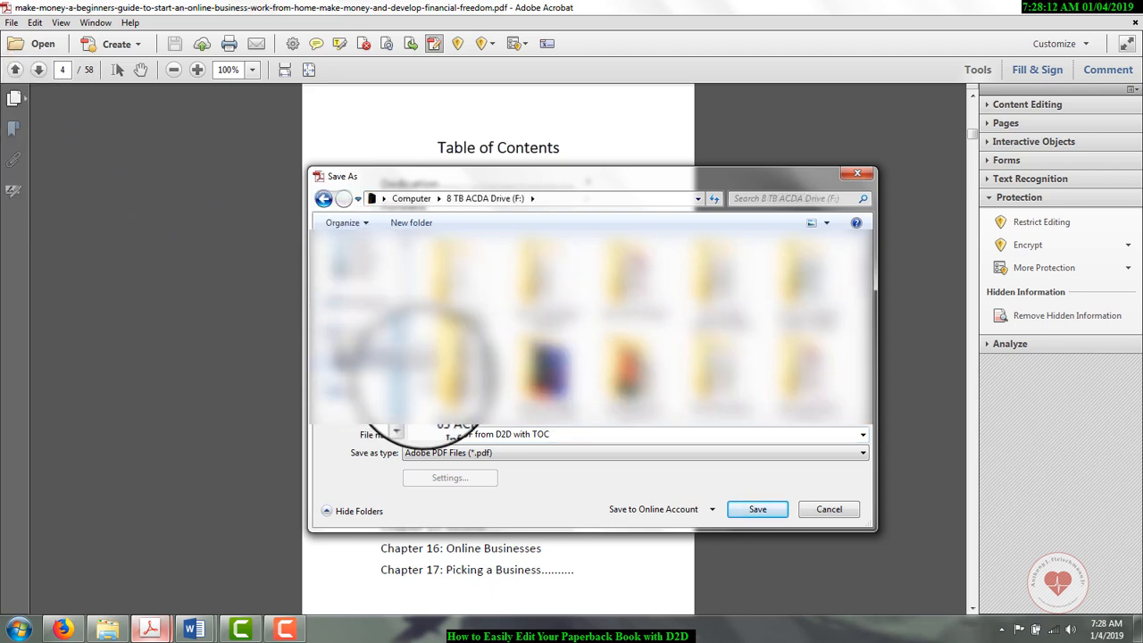
double_click(544, 295)
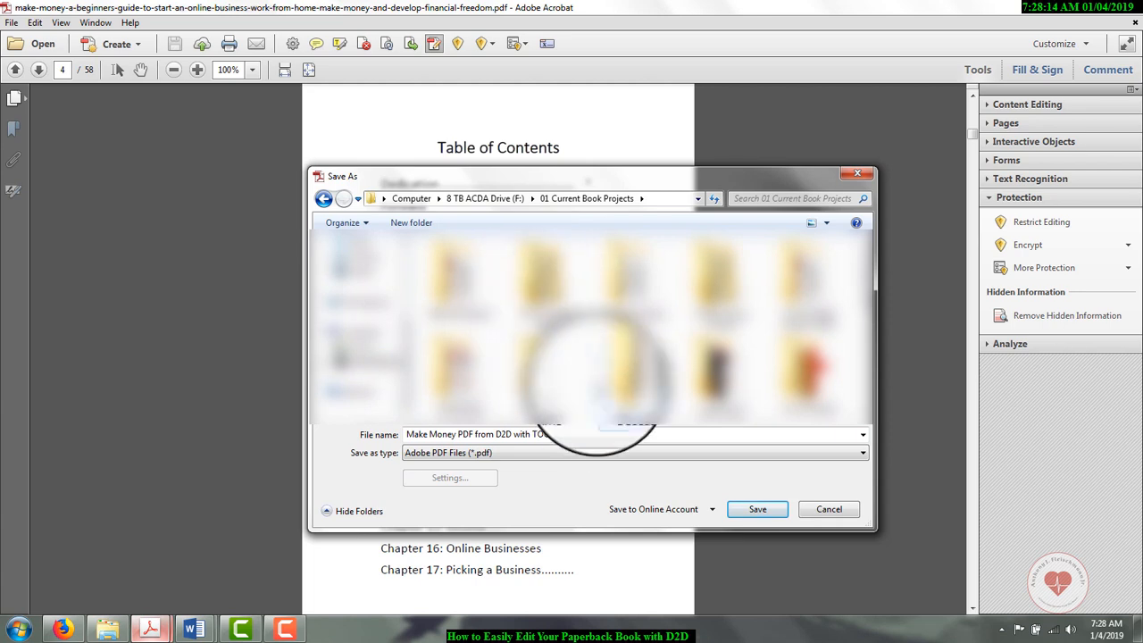
left_click(774, 523)
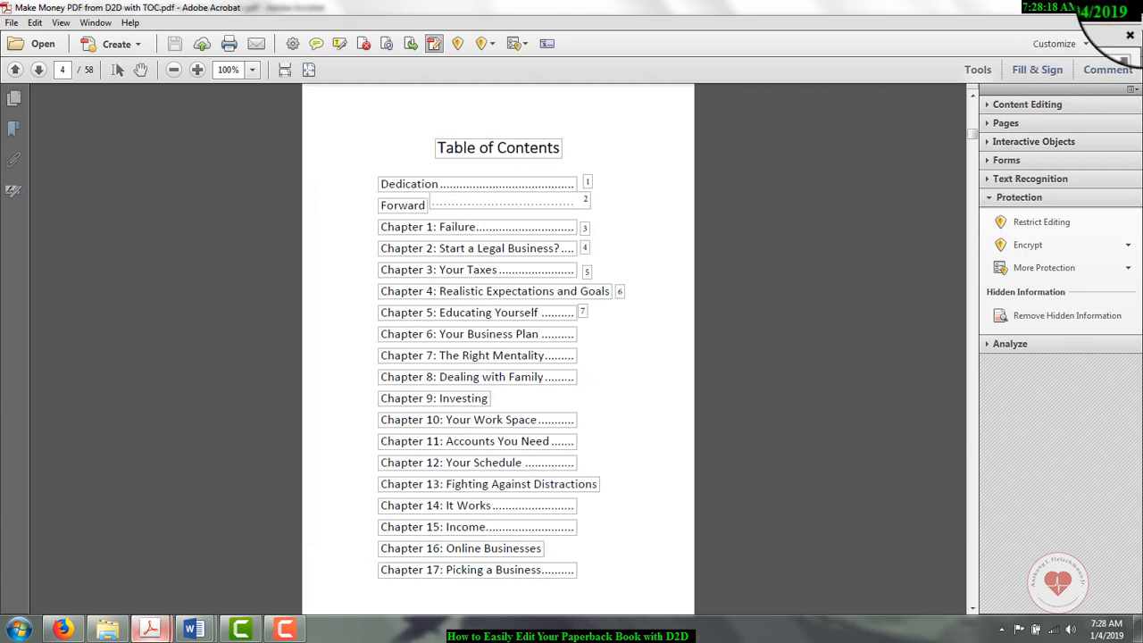
Step: Close the saved book PDF, the table of contents PDF and the table of contents Word document
left_click(1139, 33)
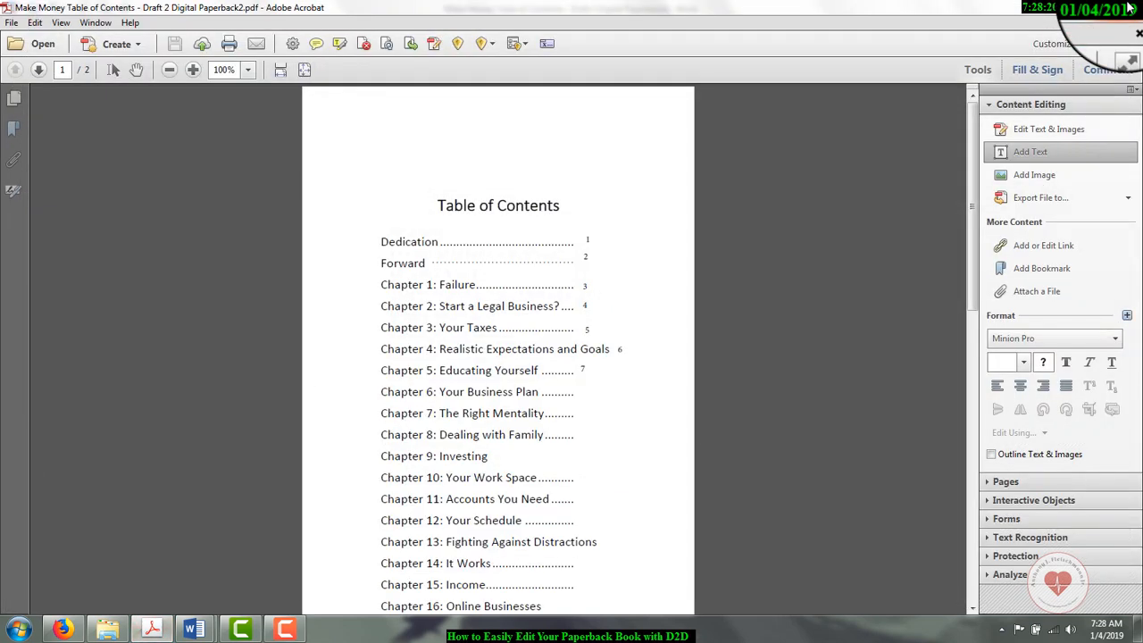
left_click(1130, 8)
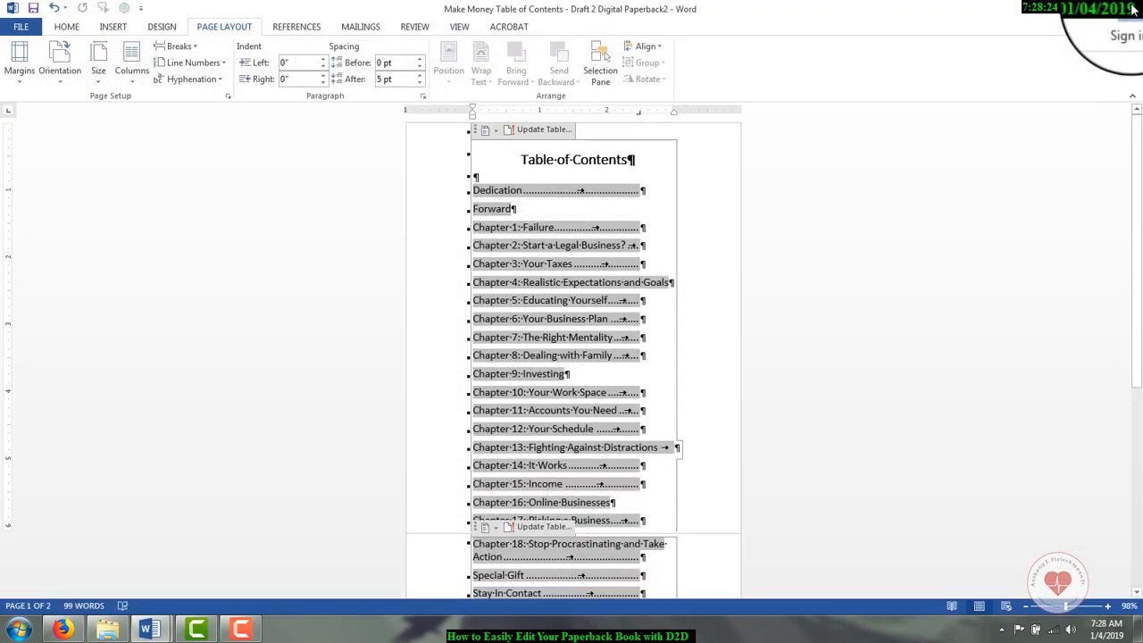
left_click(1130, 7)
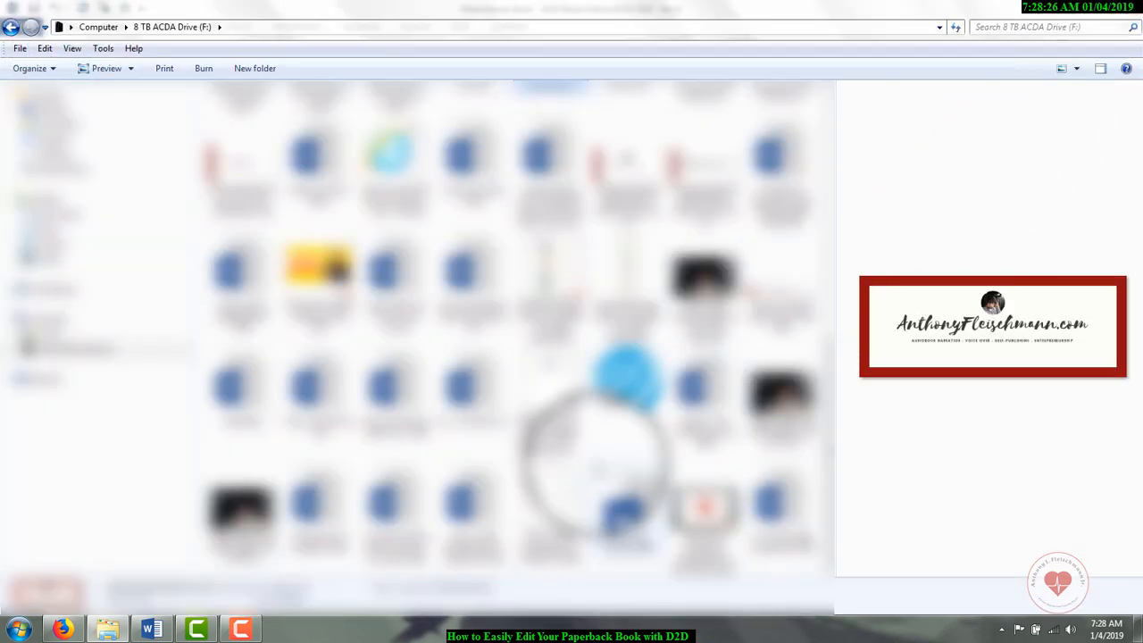
Step: Open Make Money PDF from D2D with TOC from the 01 Current Book Projects folder and view it at 100%
scroll(330, 147, "up", 5)
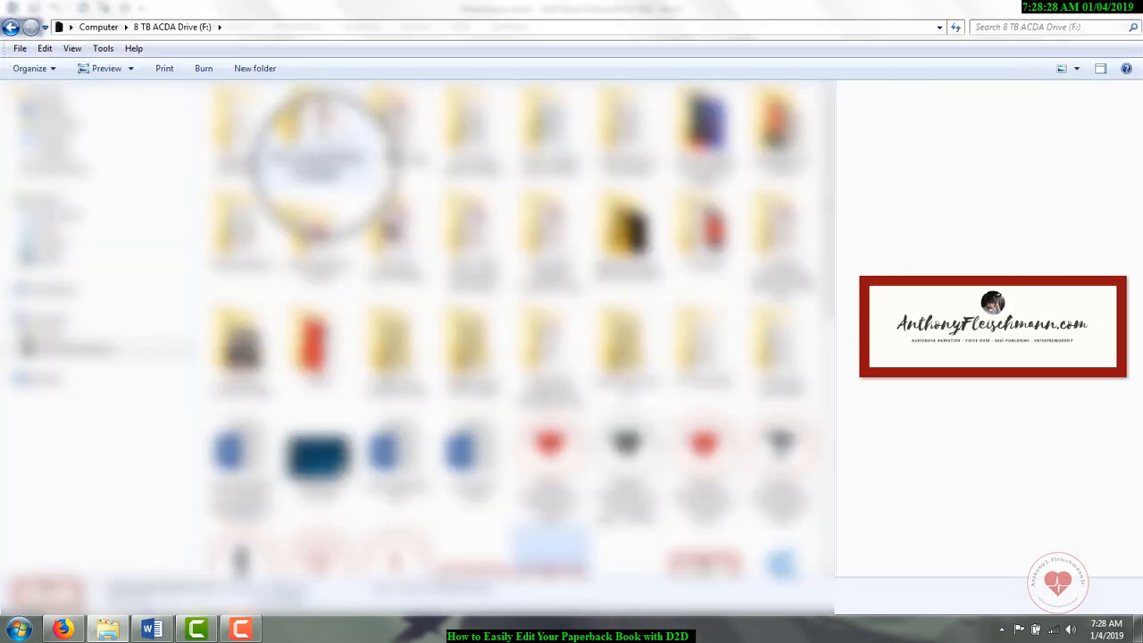
double_click(317, 134)
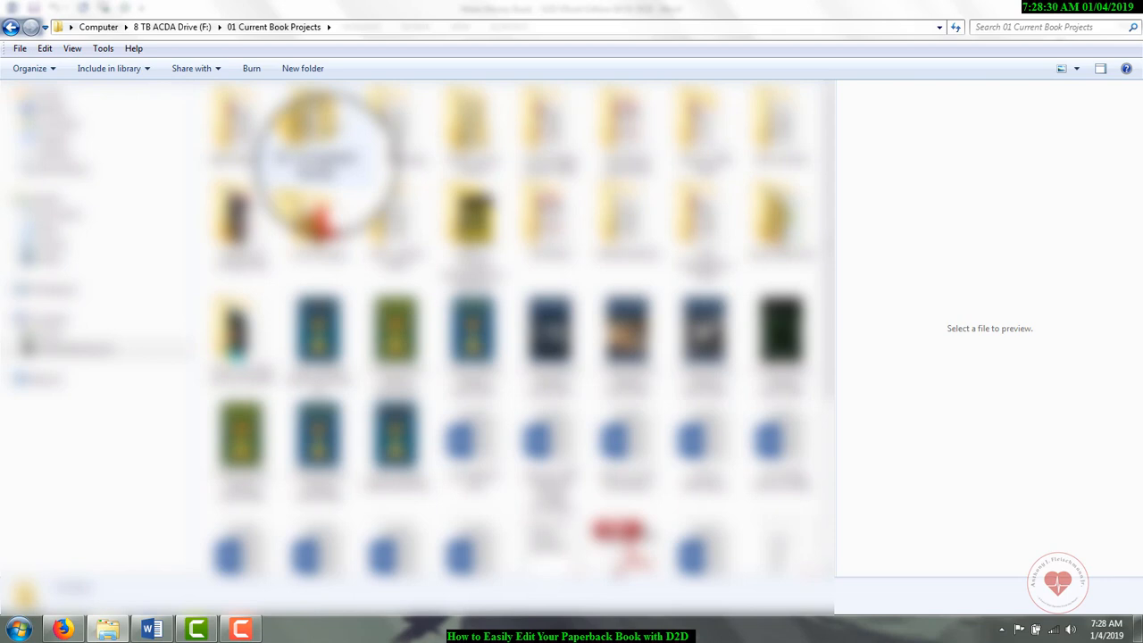
scroll(536, 420, "down", 3)
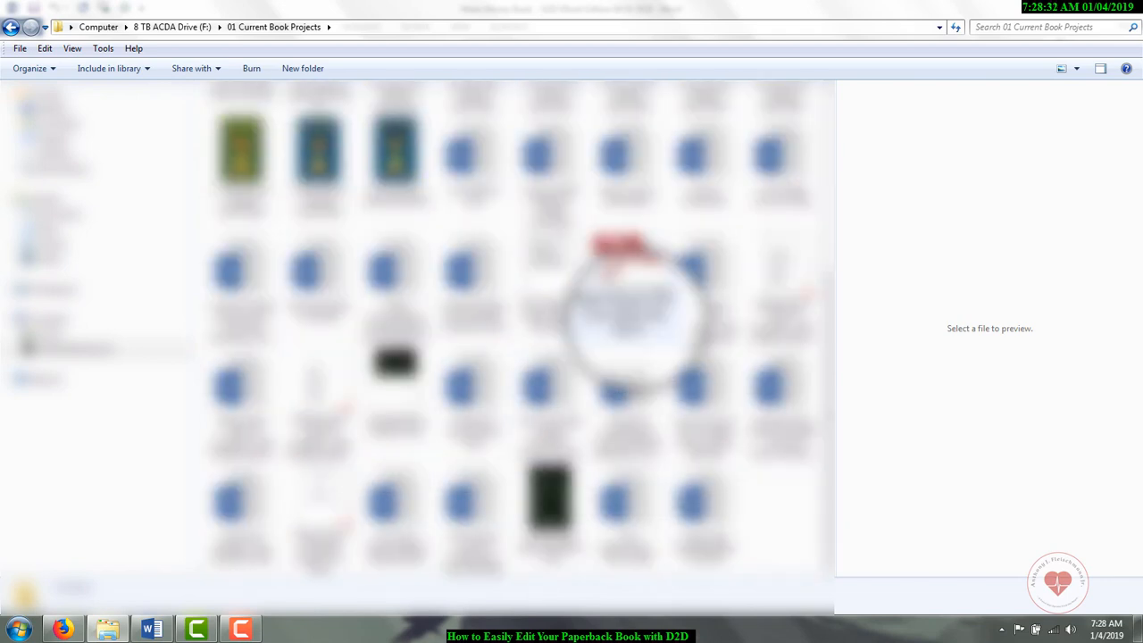
left_click(625, 304)
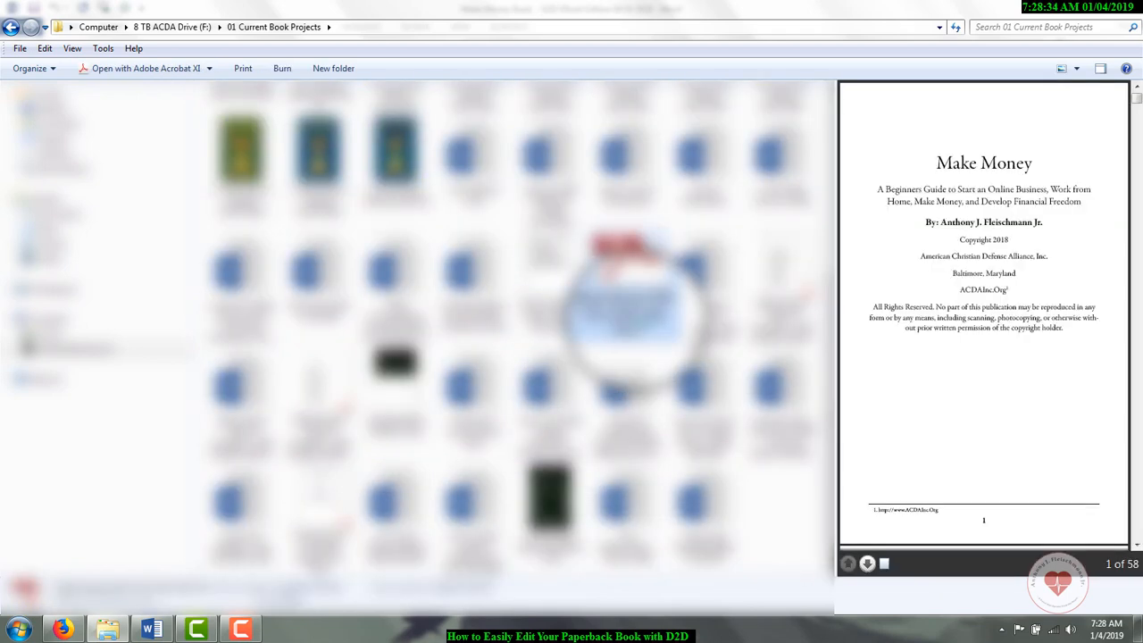
double_click(625, 308)
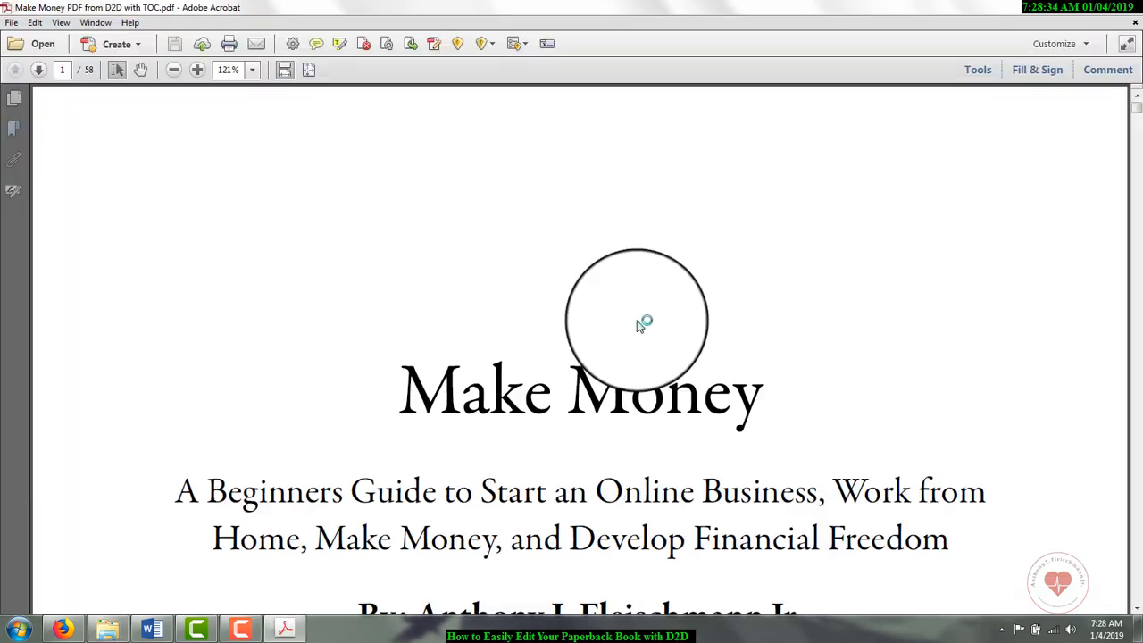
left_click(252, 70)
left_click(268, 154)
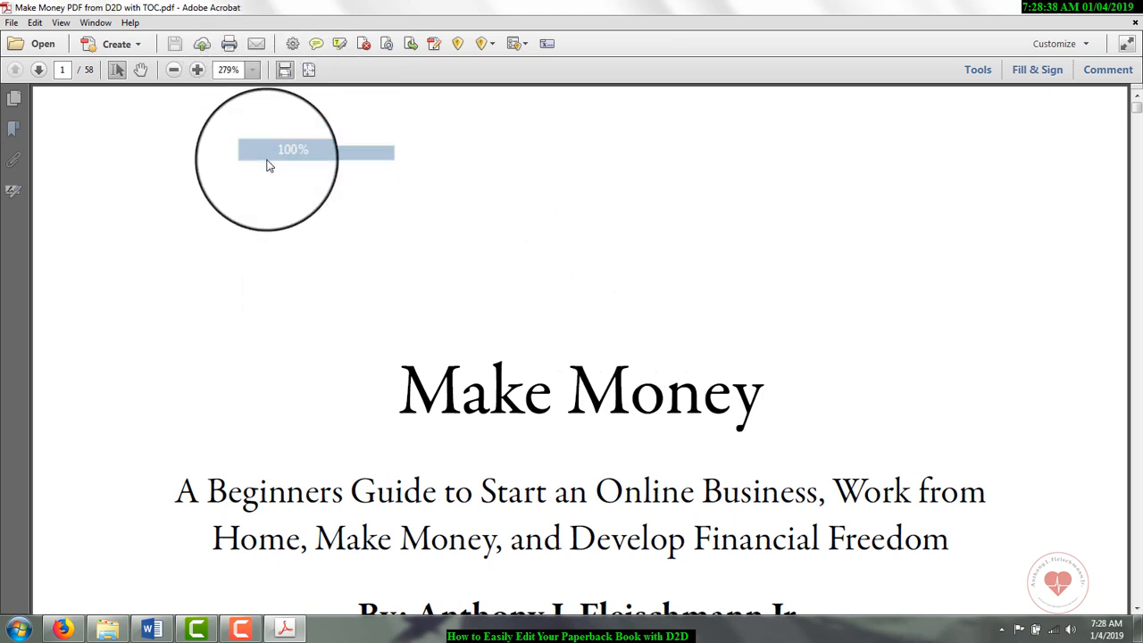
Step: Page through the opening pages to the MAKE MONEY header on PDF page 7 and select its page number
scroll(586, 364, "down", 5)
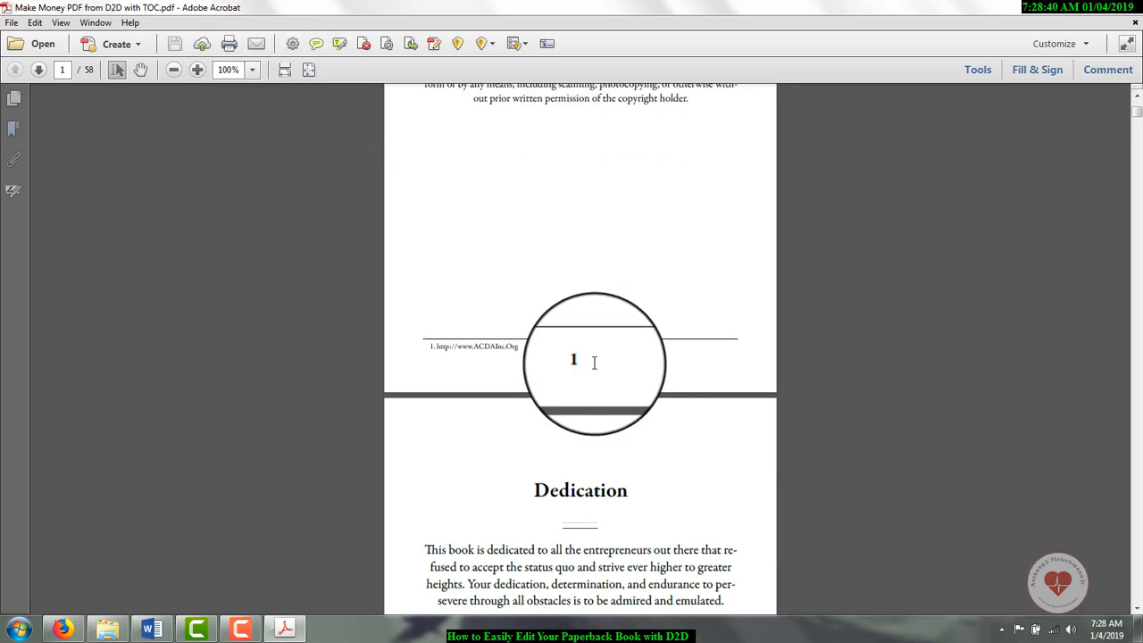
scroll(594, 362, "down", 4)
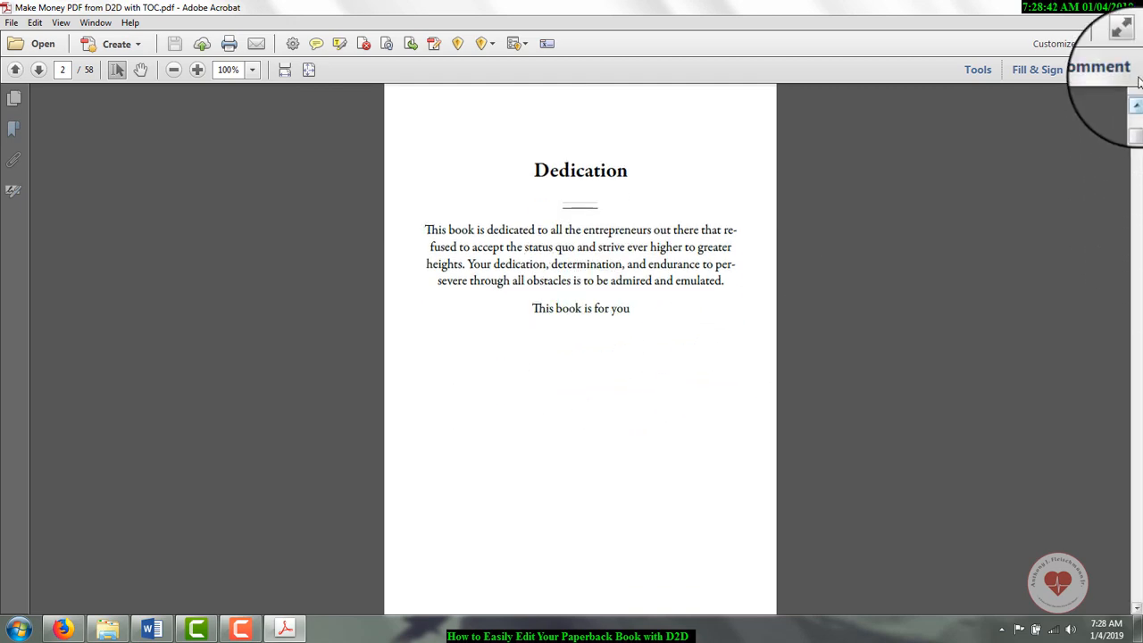
scroll(1138, 130, "down", 5)
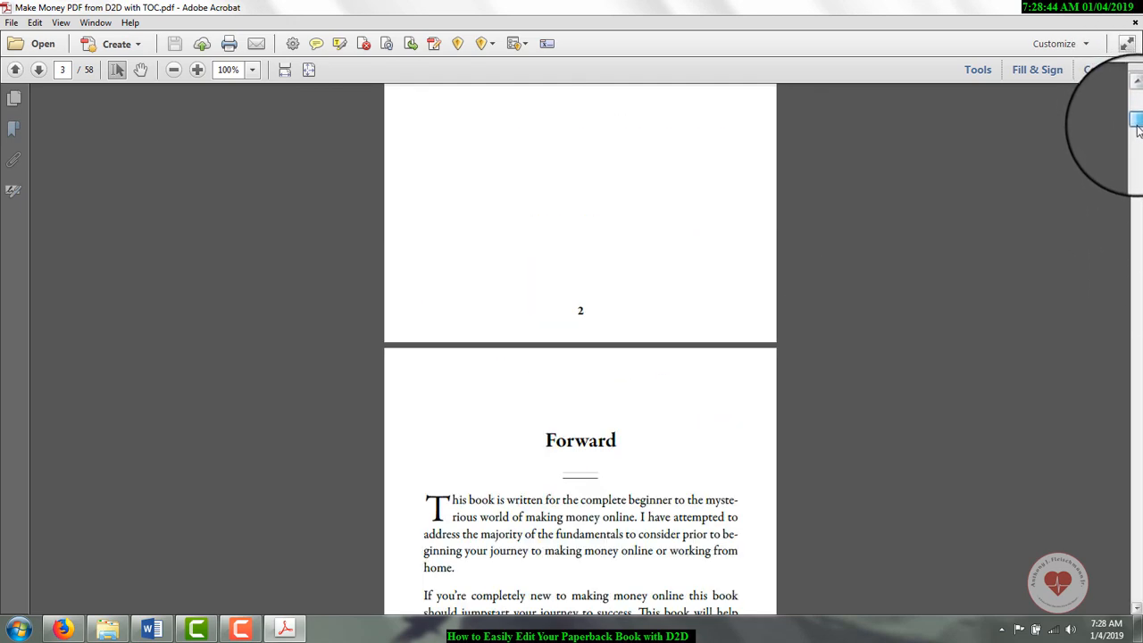
left_click_drag(1138, 129, 1138, 161)
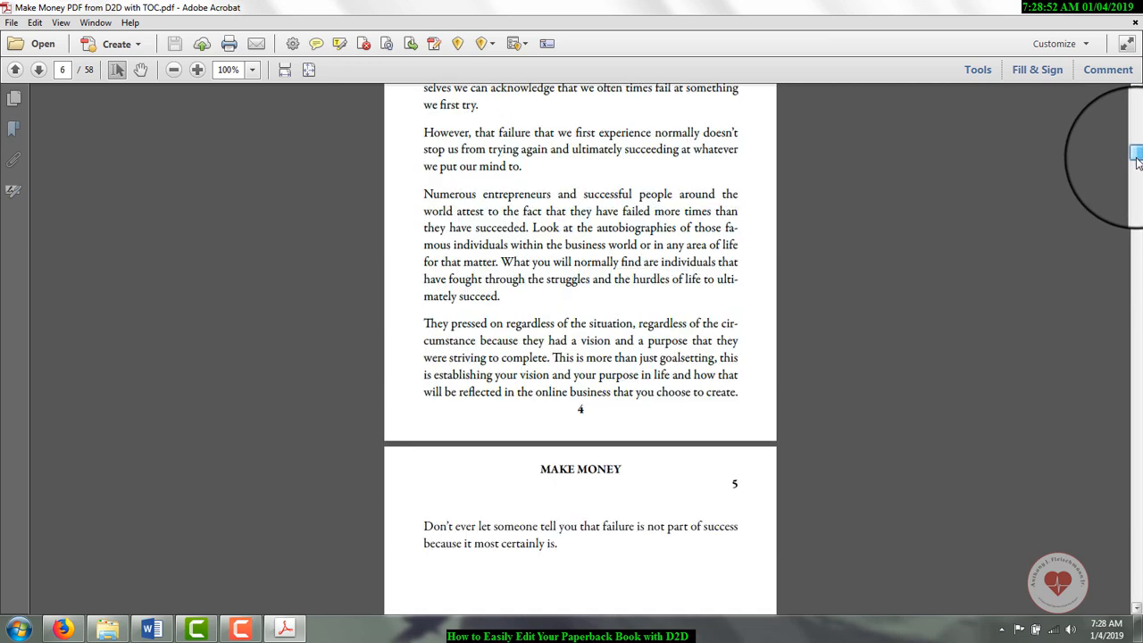
double_click(735, 483)
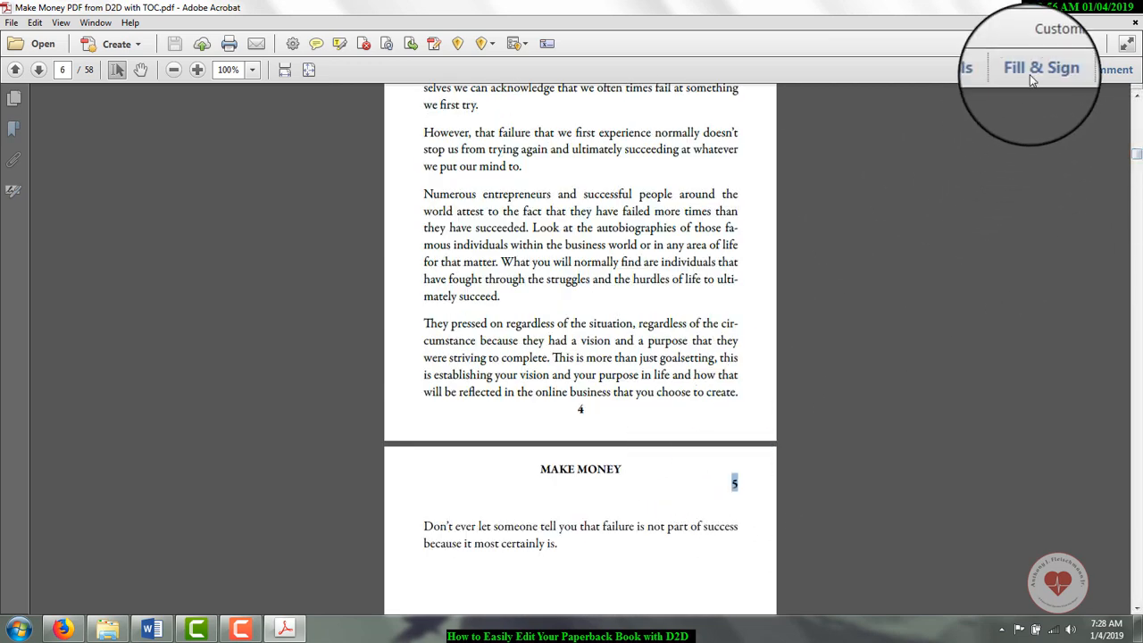
Step: Turn on Edit Text & Images and change the header page number on PDF page 7 to 8
left_click(971, 72)
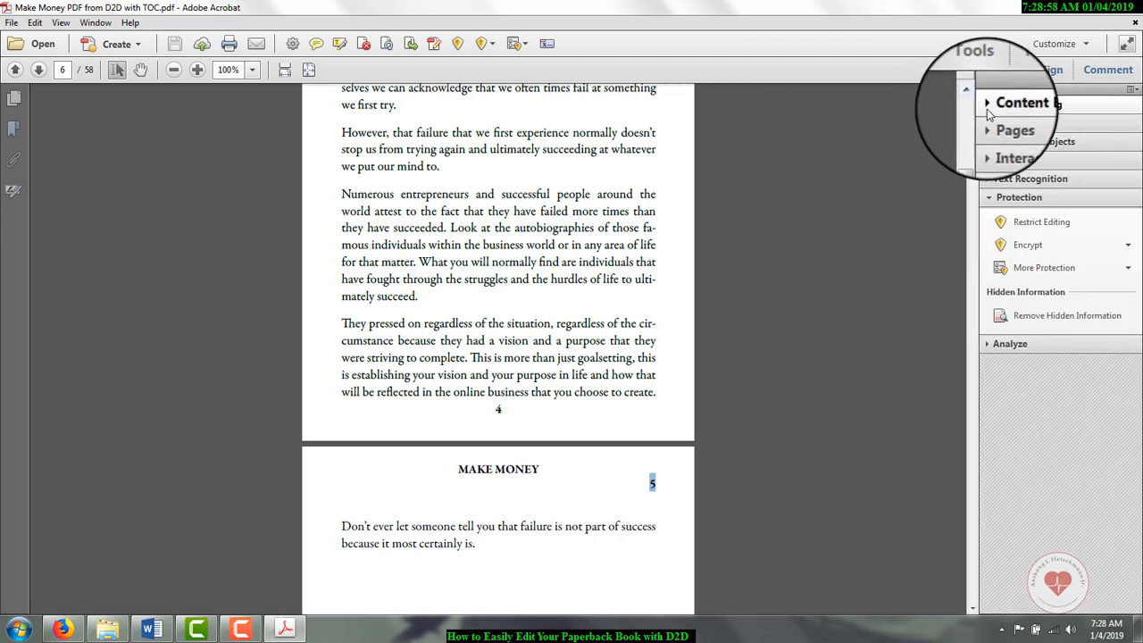
left_click(992, 106)
left_click(1019, 128)
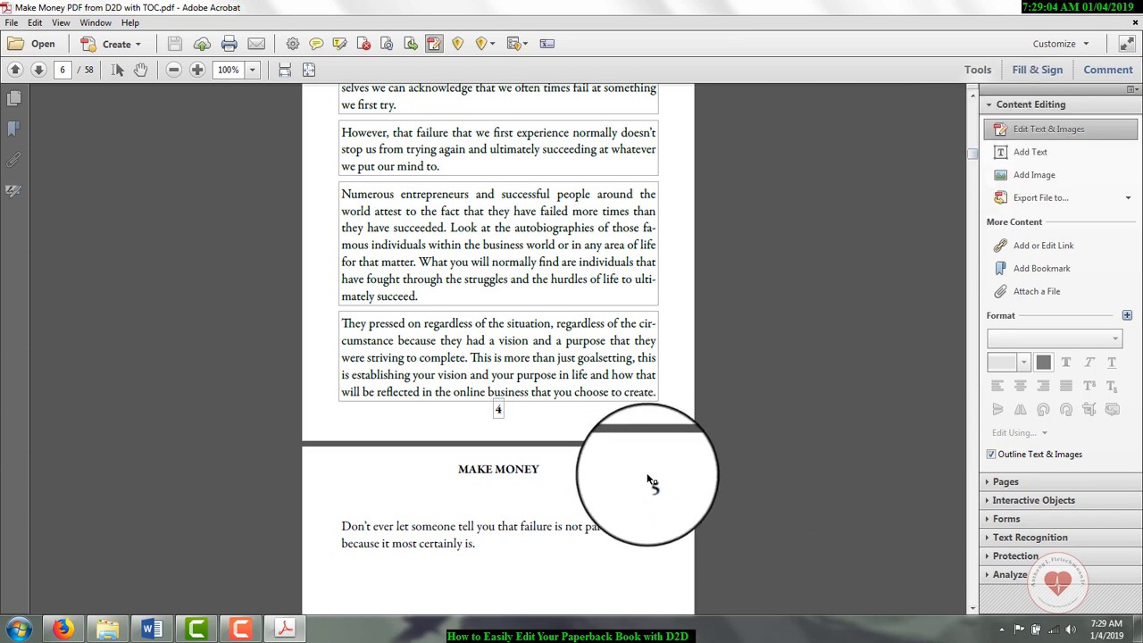
scroll(655, 488, "down", 5)
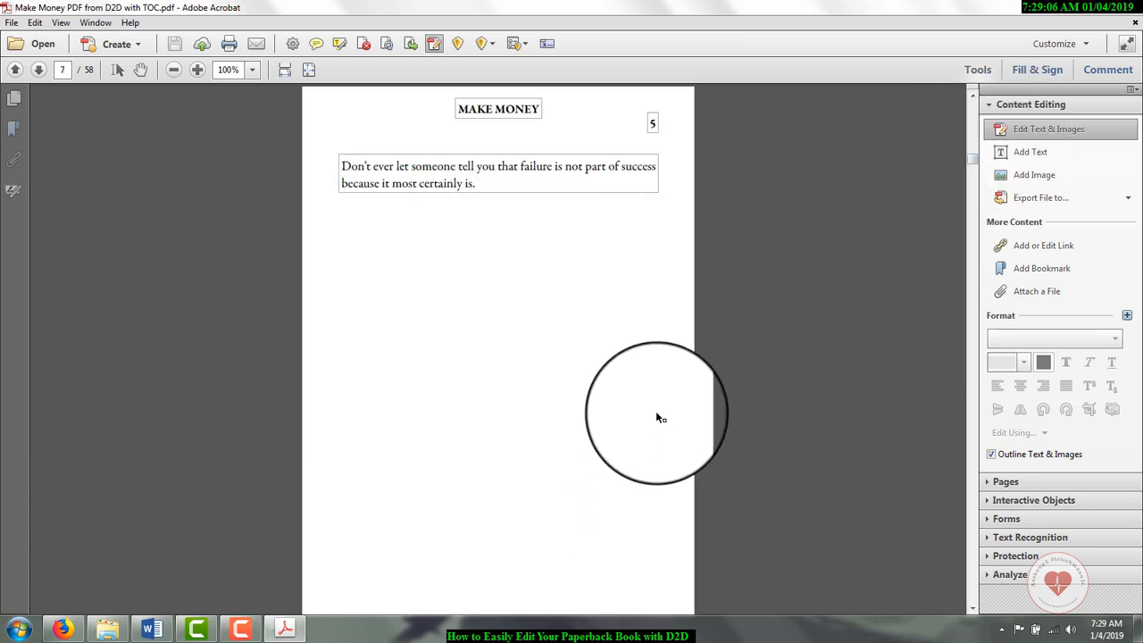
left_click(650, 126)
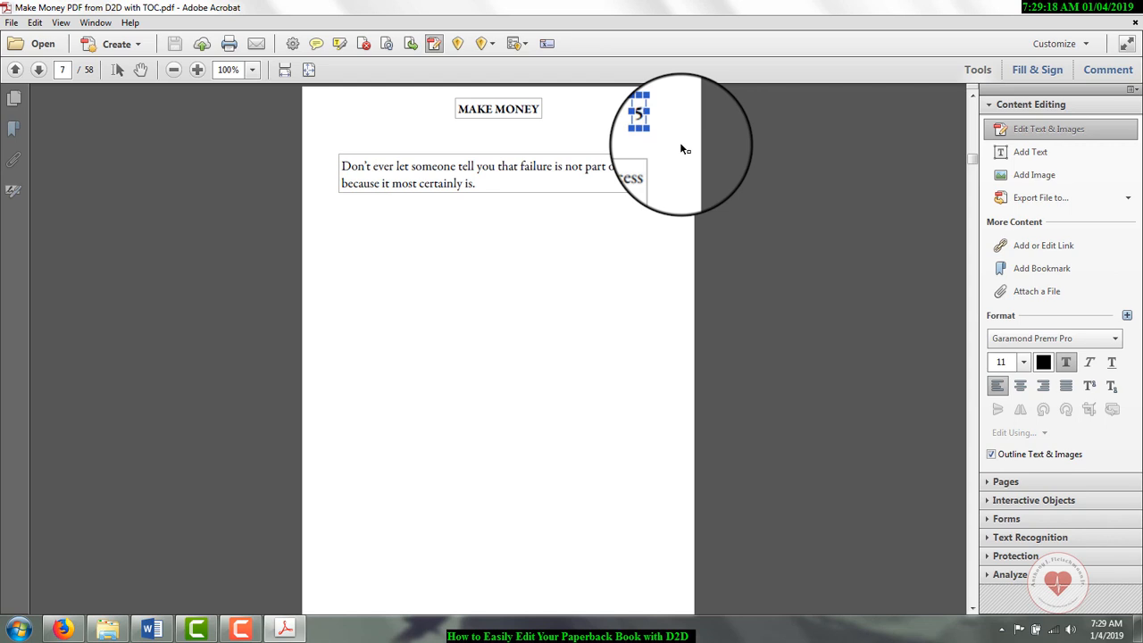
key("BackSpace")
type("8")
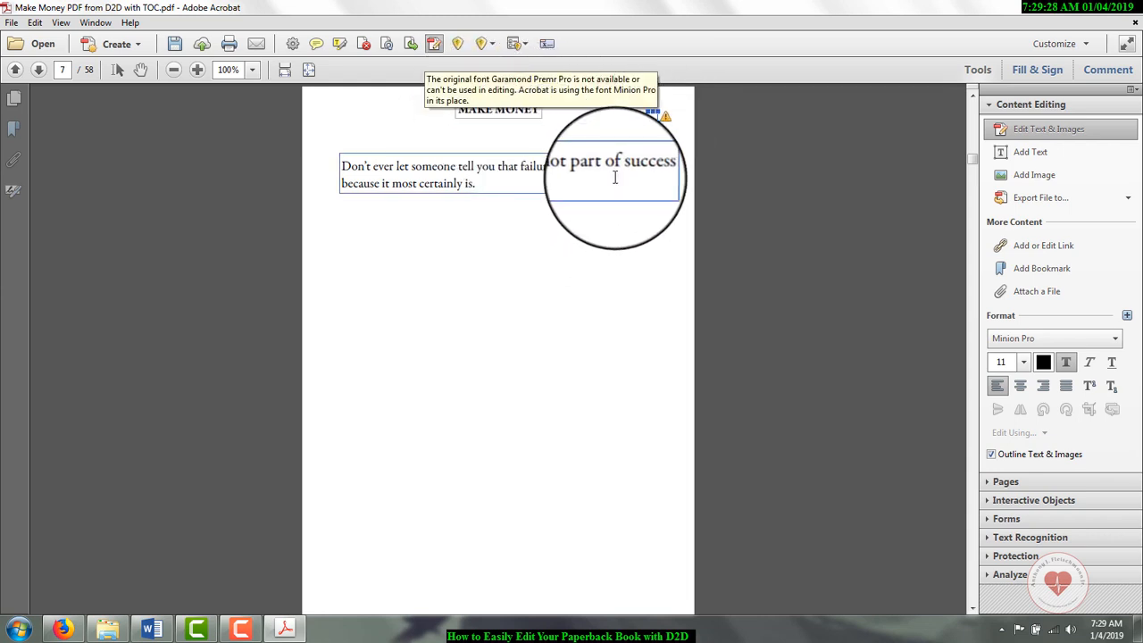
left_click(696, 255)
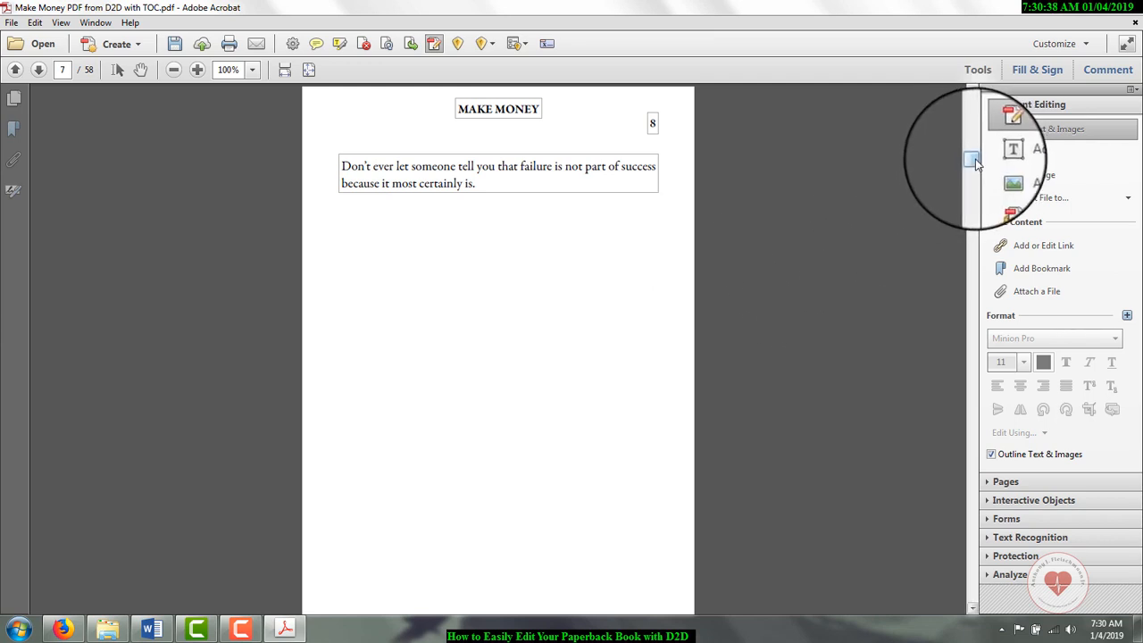
Step: Switch to the book's Edit Book page on Draft2Digital and review the end matter and chapter list in its Layout step
left_click_drag(972, 161, 965, 92)
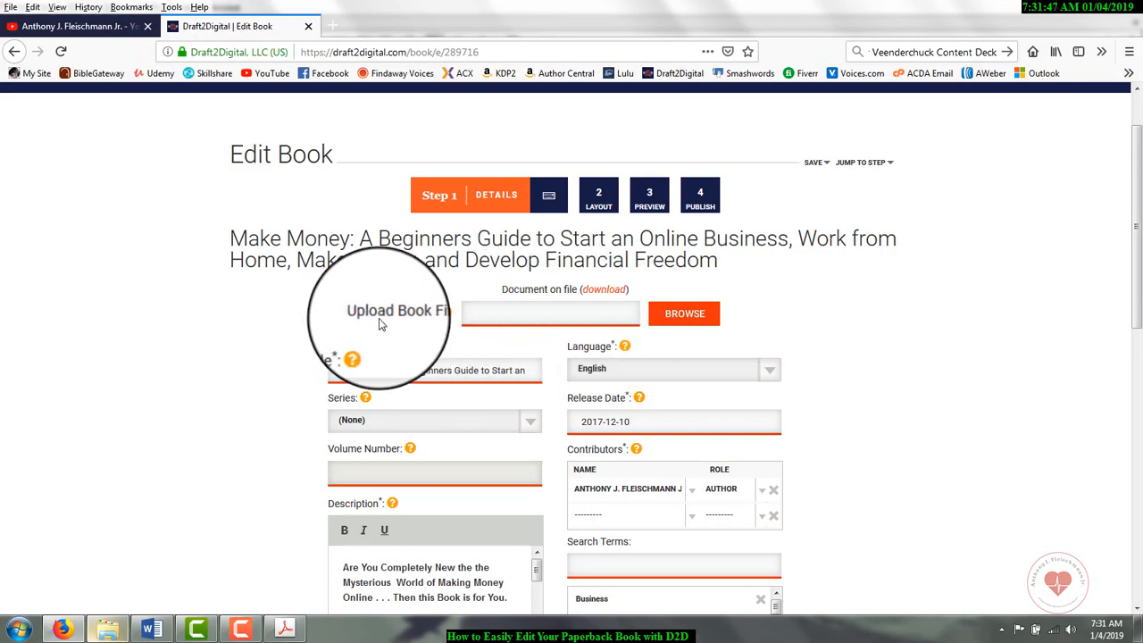
mouse_move(448, 320)
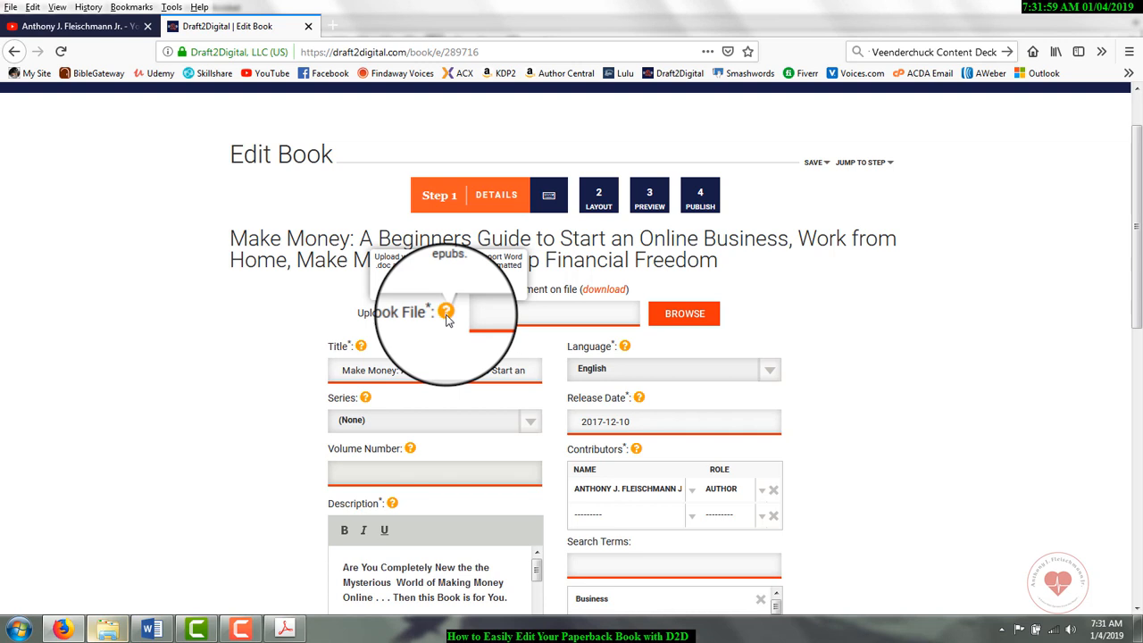
left_click(596, 208)
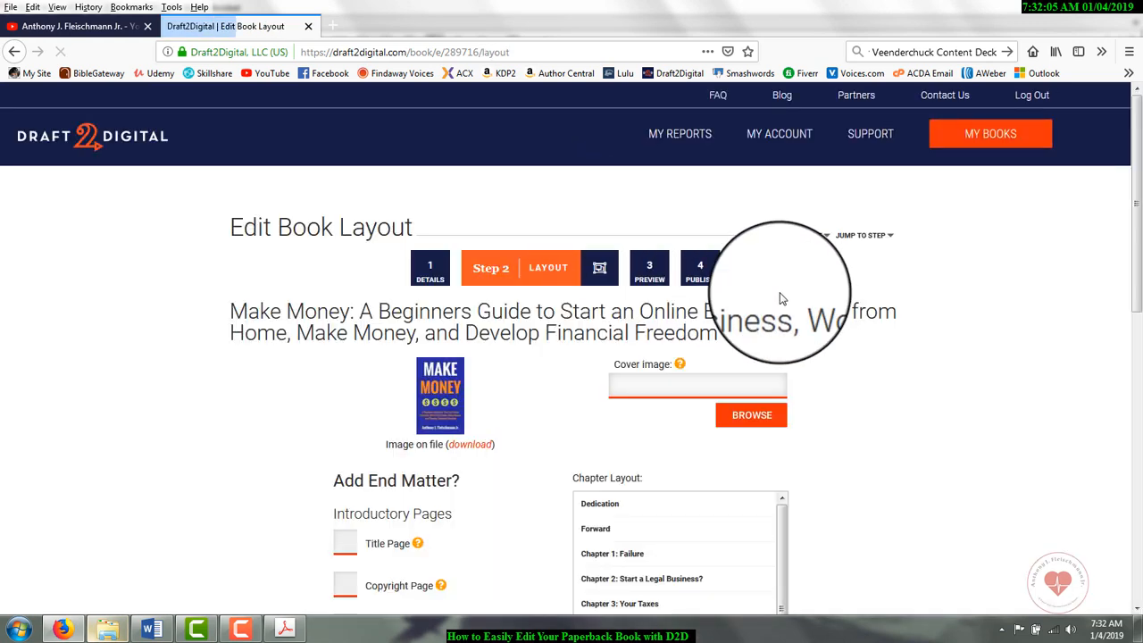
scroll(899, 324, "down", 3)
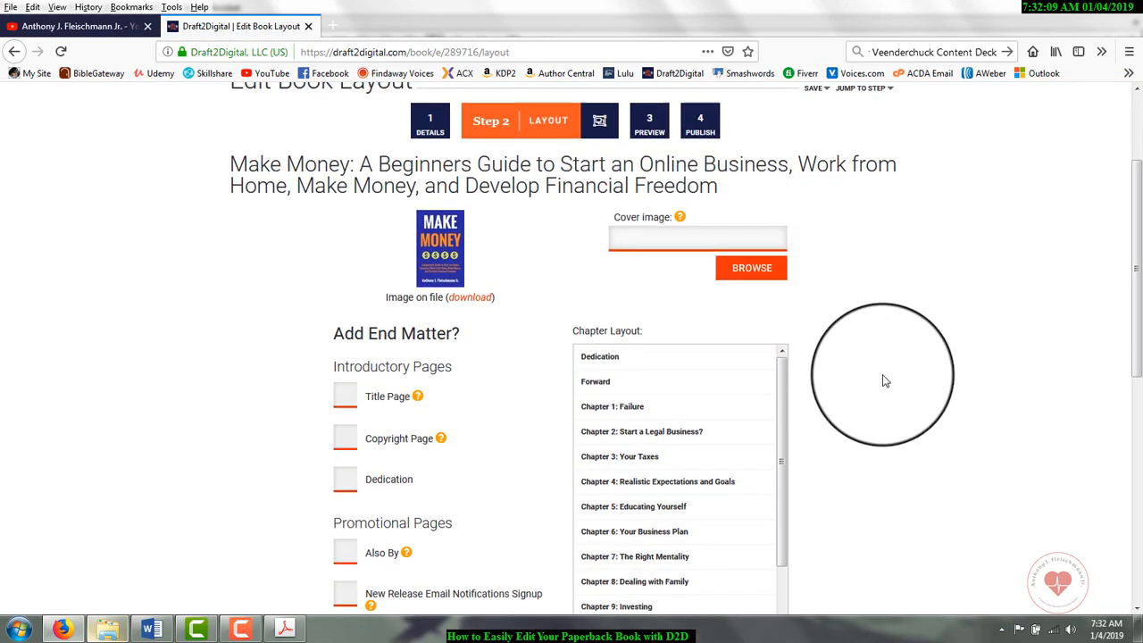
scroll(885, 382, "down", 6)
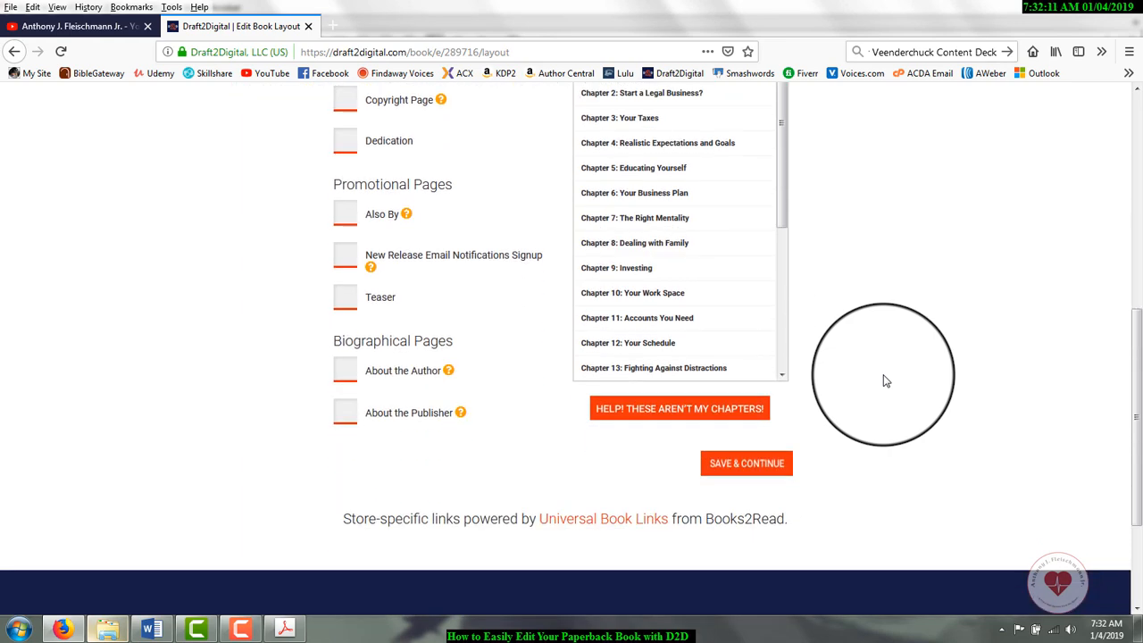
scroll(885, 382, "up", 7)
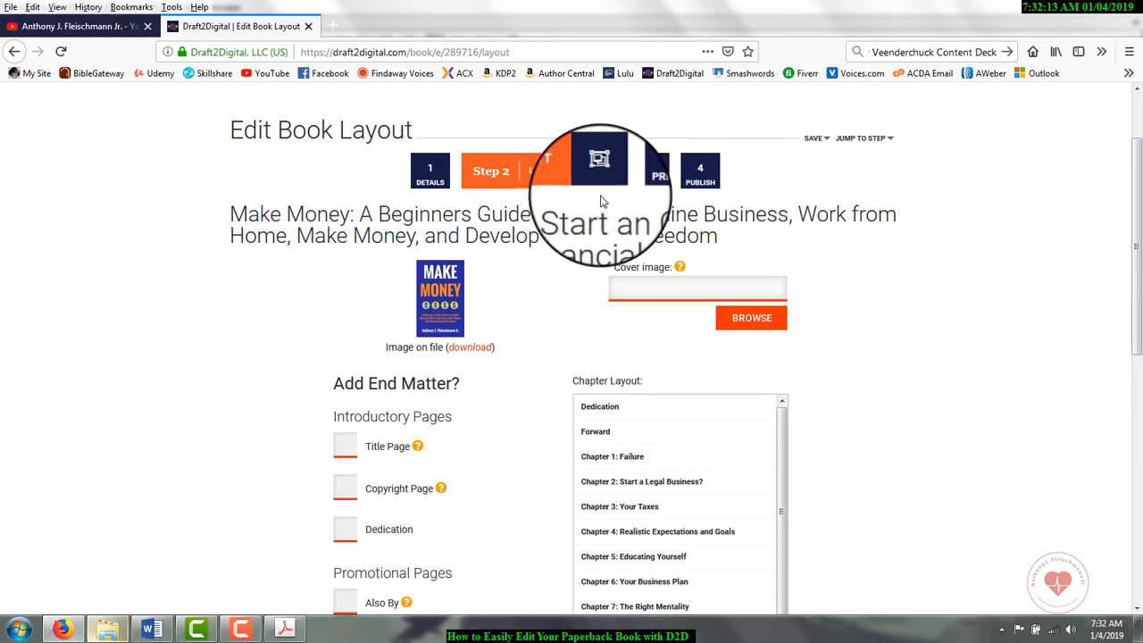
Step: Open the book's Preview step and view the formatting style choices
left_click(643, 178)
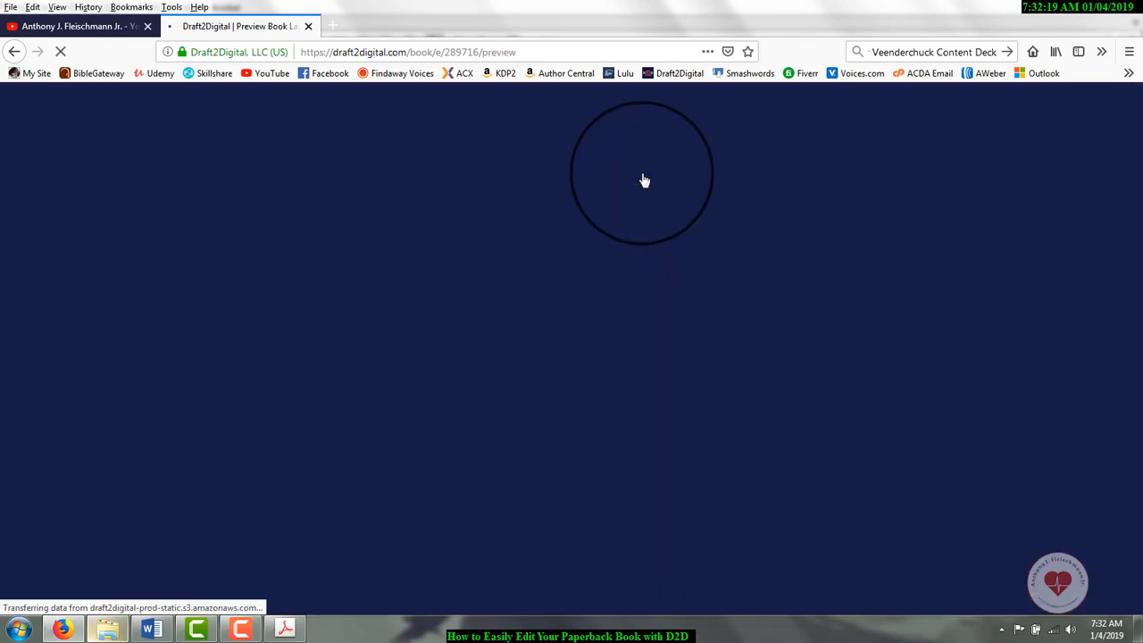
scroll(998, 298, "down", 1)
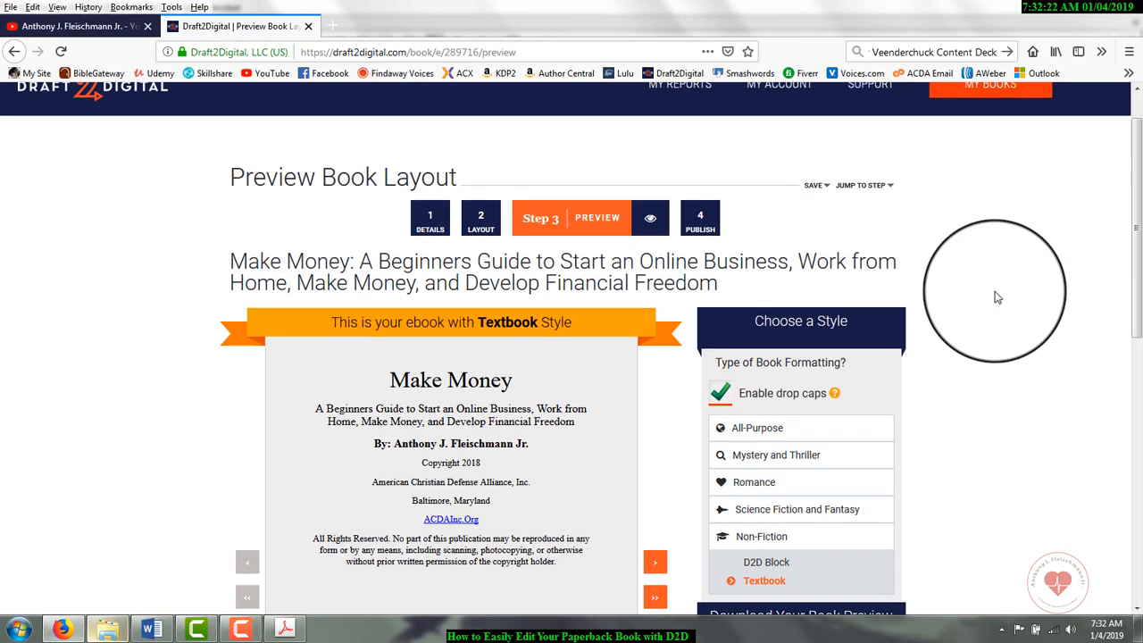
scroll(997, 297, "down", 2)
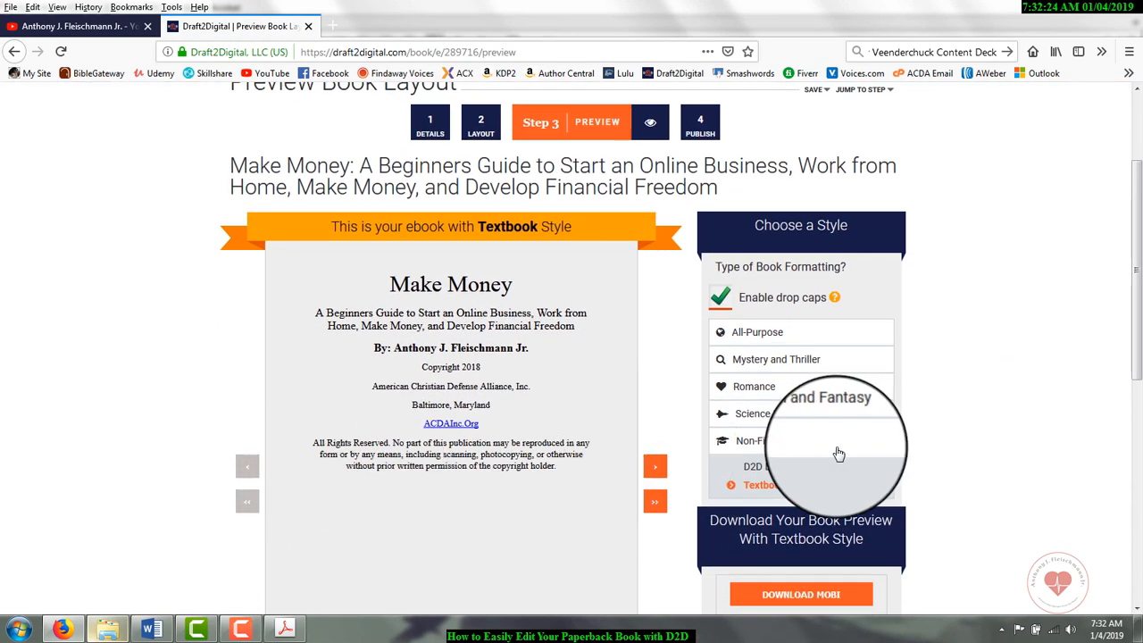
Step: Compare the Non-Fiction styles D2D Block and Textbook on the book's title page and Forward page
scroll(841, 458, "down", 1)
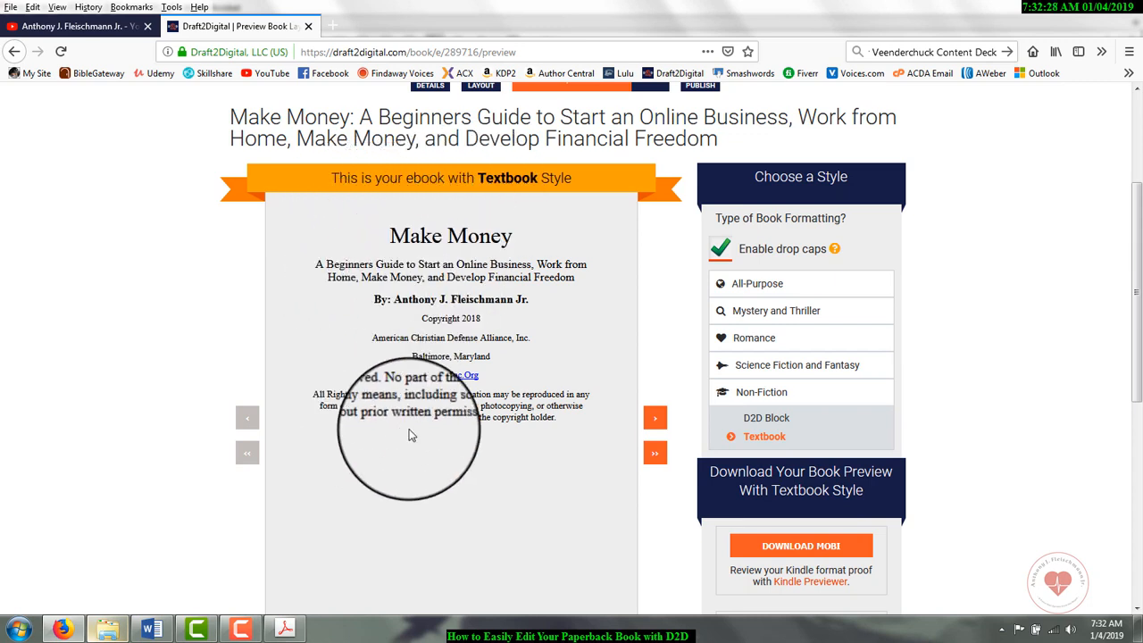
left_click(770, 397)
left_click(781, 397)
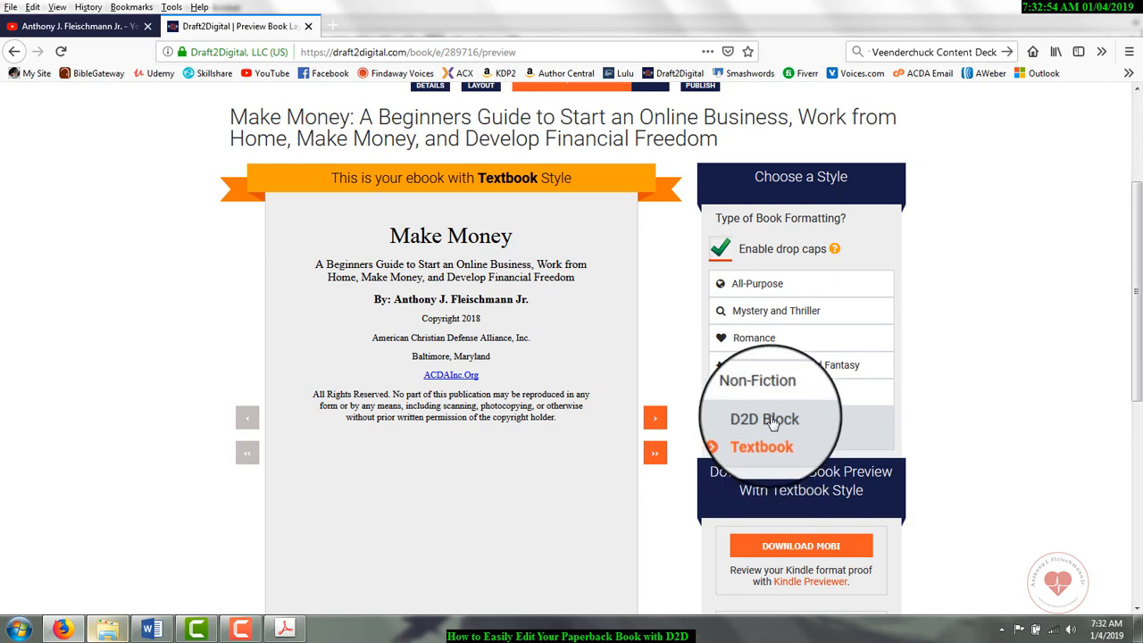
left_click(772, 422)
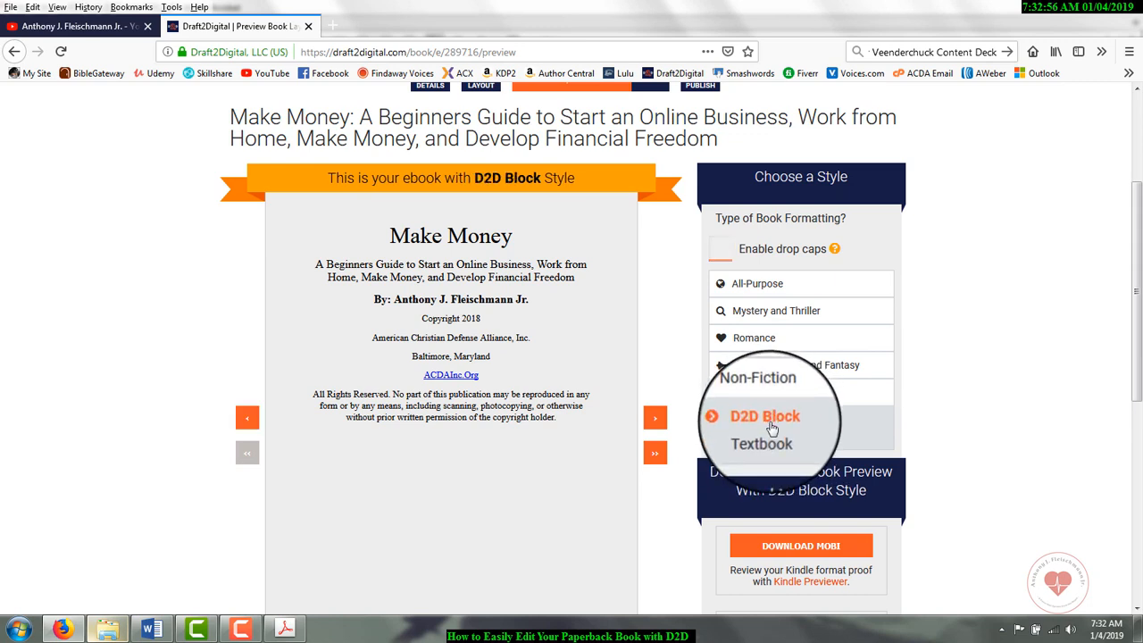
left_click(764, 436)
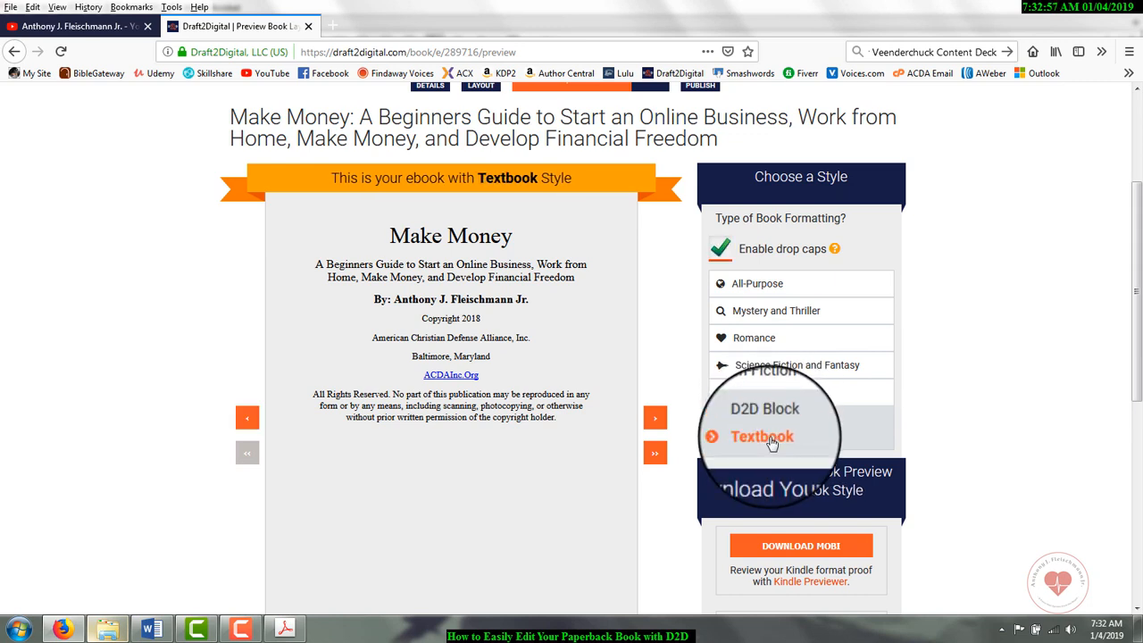
left_click(654, 420)
left_click(654, 420)
left_click(751, 424)
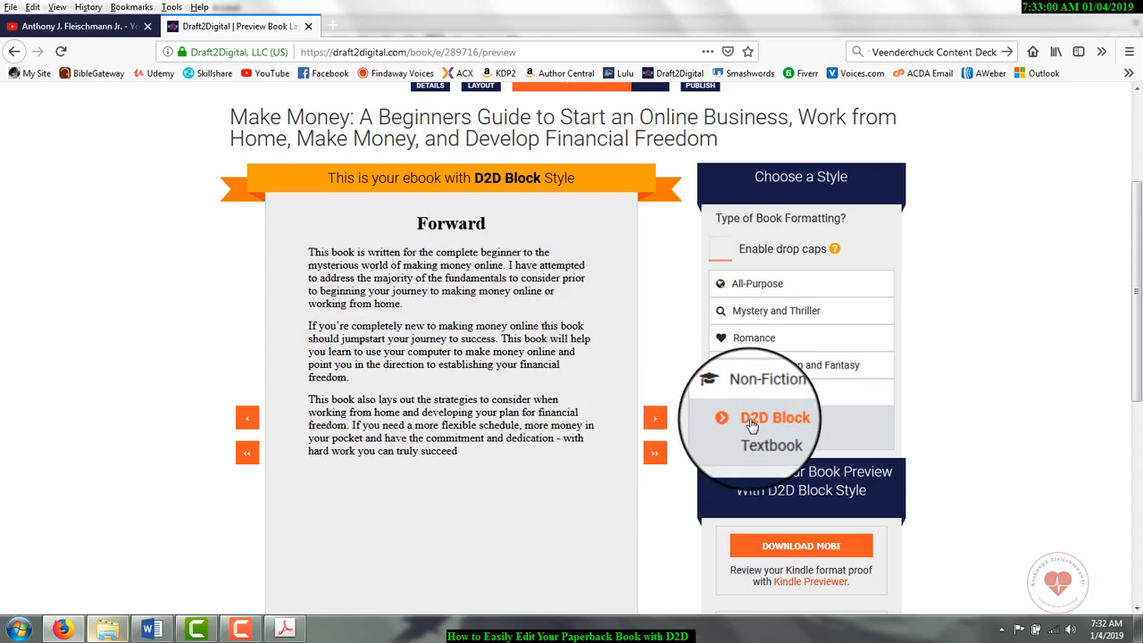
left_click(764, 441)
Step: Preview the Forward page in the Science Fiction and Fantasy styles Digital Echo, Hard Line, Regal and Dragon
left_click(757, 368)
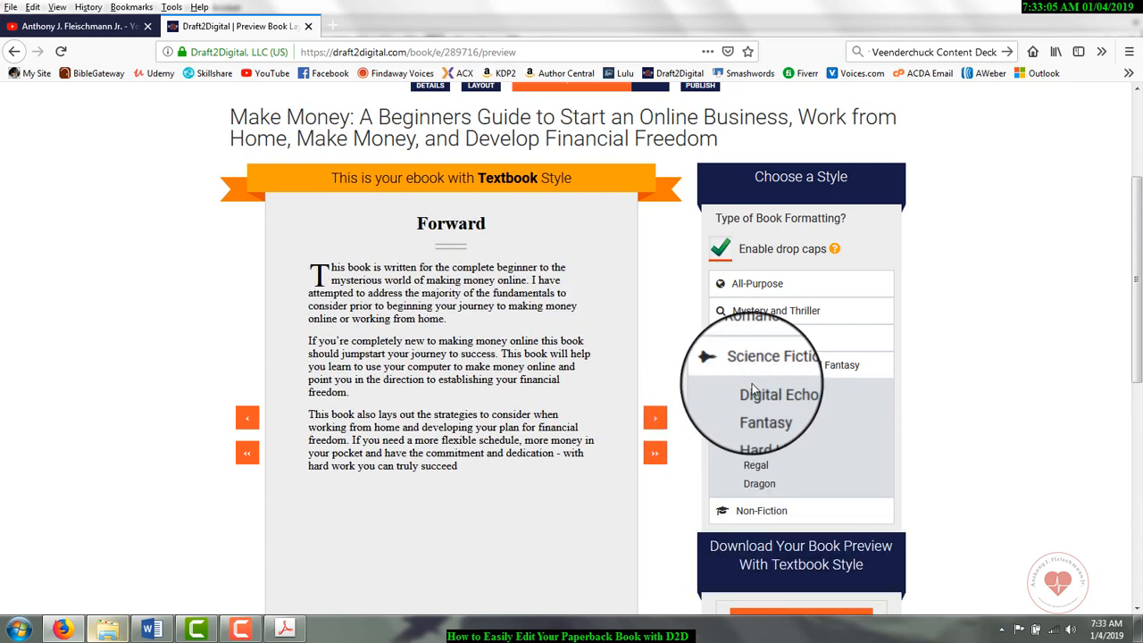
left_click(755, 398)
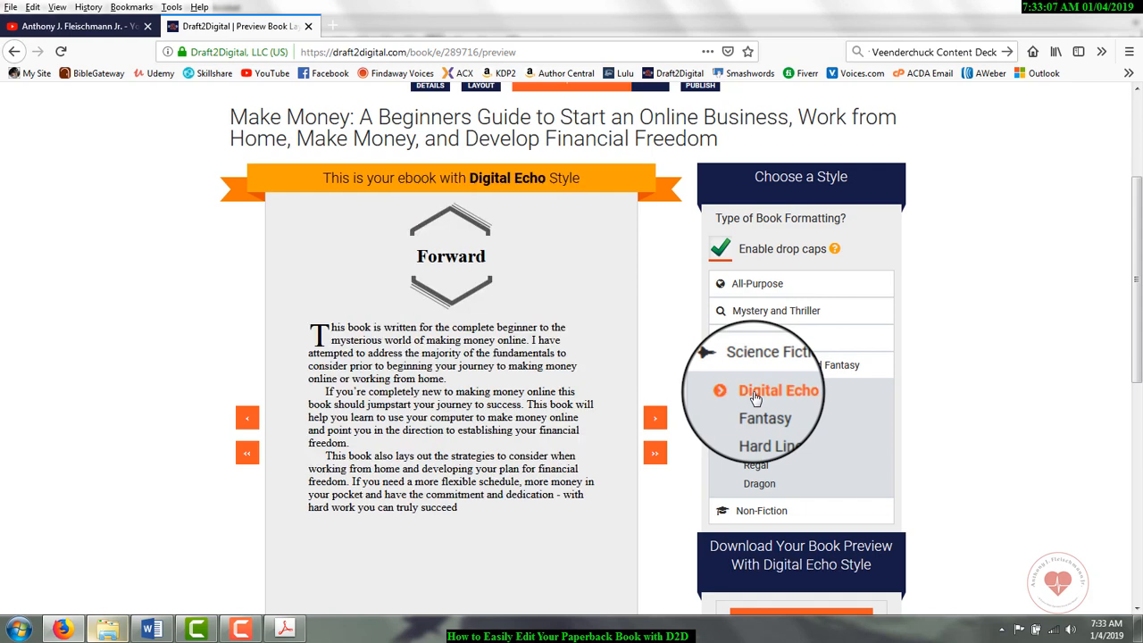
left_click(755, 428)
left_click(758, 466)
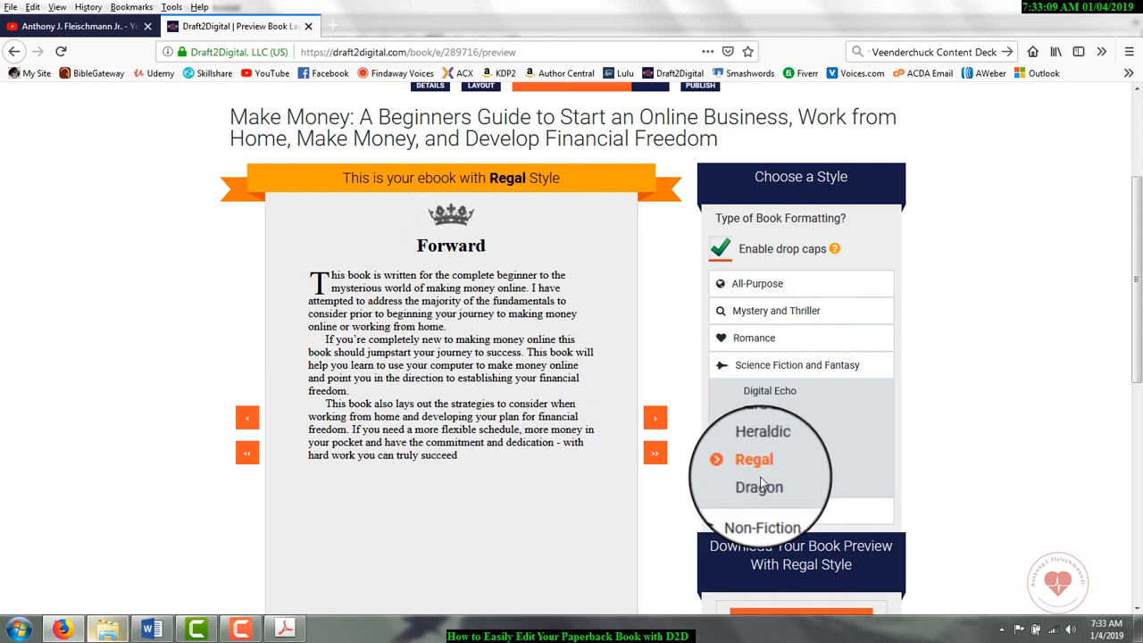
left_click(760, 483)
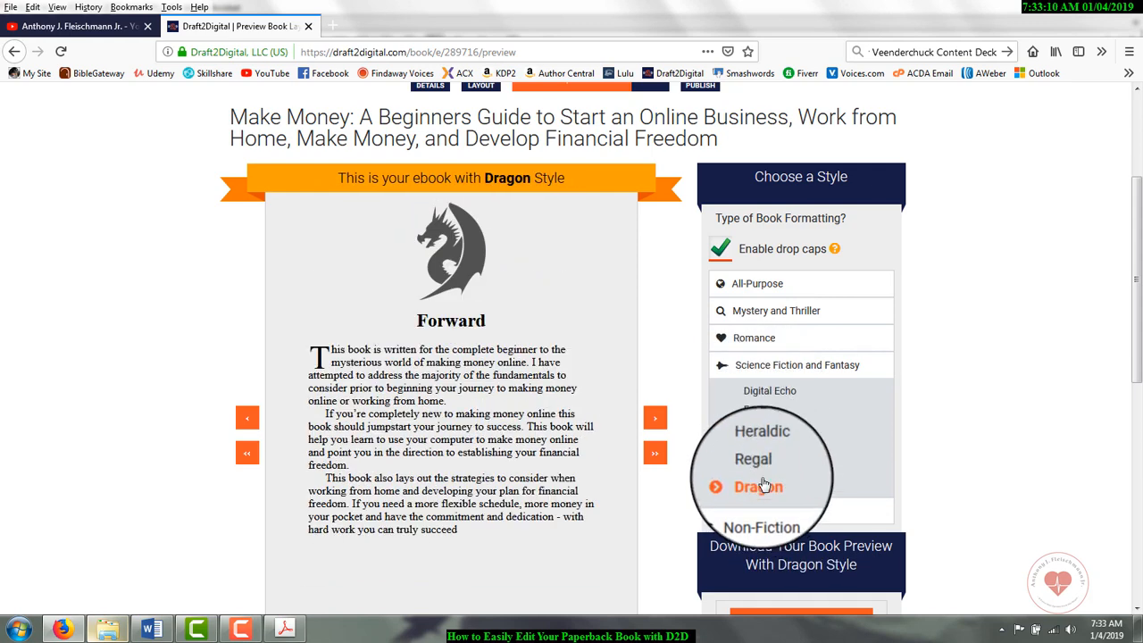
Step: Preview the Forward page in the Romance styles, including Midnight Oil and Sweet Bow
left_click(742, 342)
left_click(753, 367)
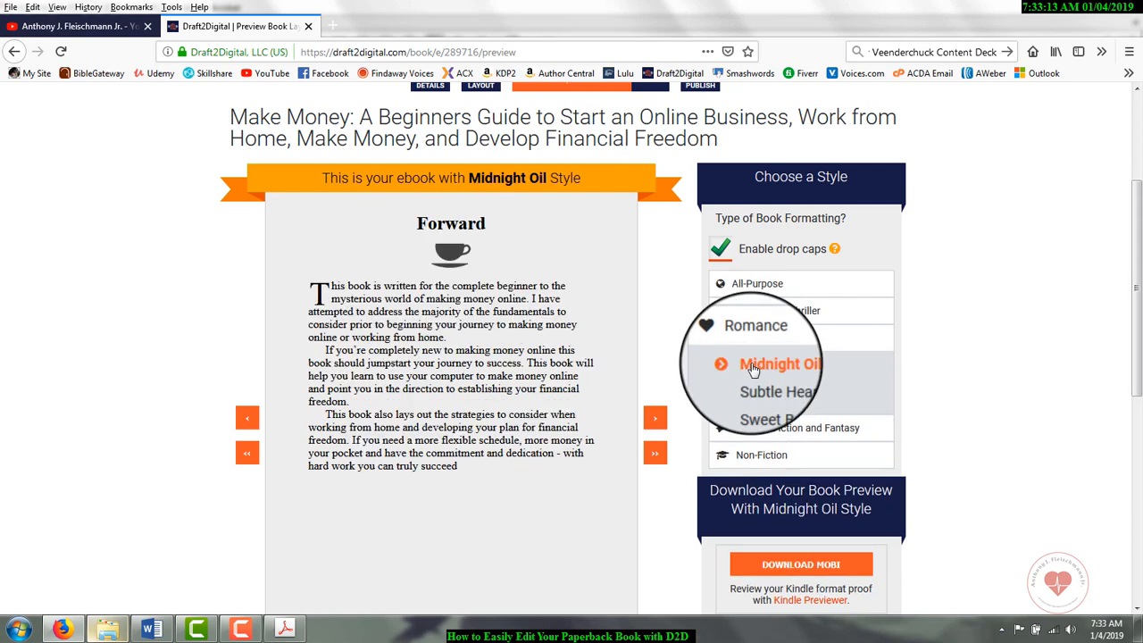
left_click(752, 385)
left_click(752, 401)
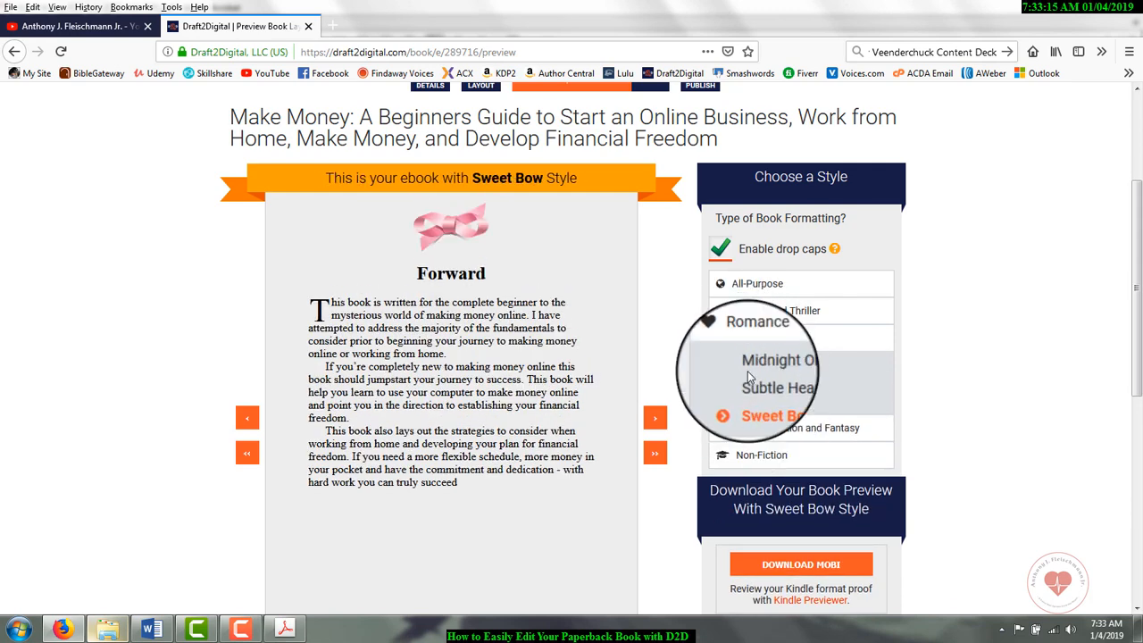
Step: Preview the Mystery and Thriller style A Clue and set the book back to the Non-Fiction Textbook style
left_click(761, 310)
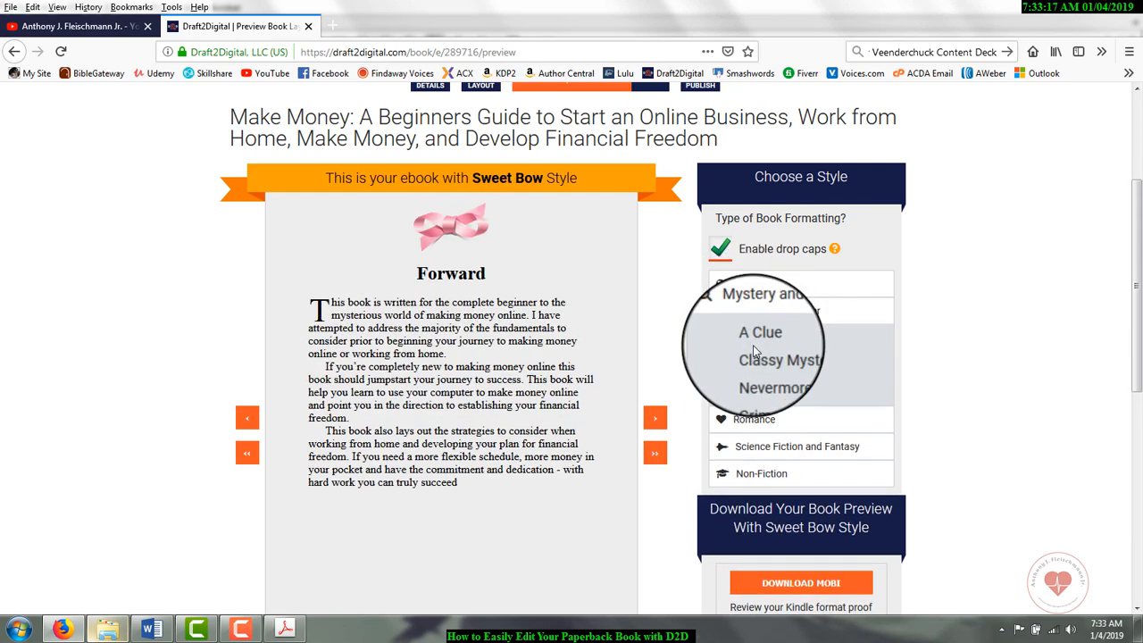
left_click(755, 337)
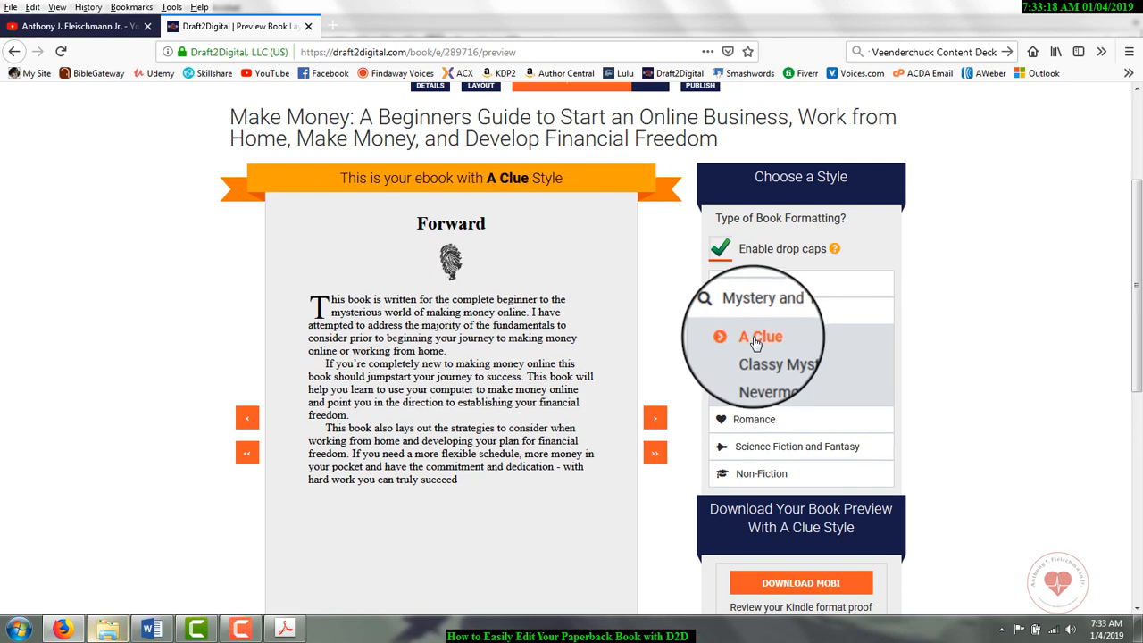
left_click(762, 470)
left_click(763, 439)
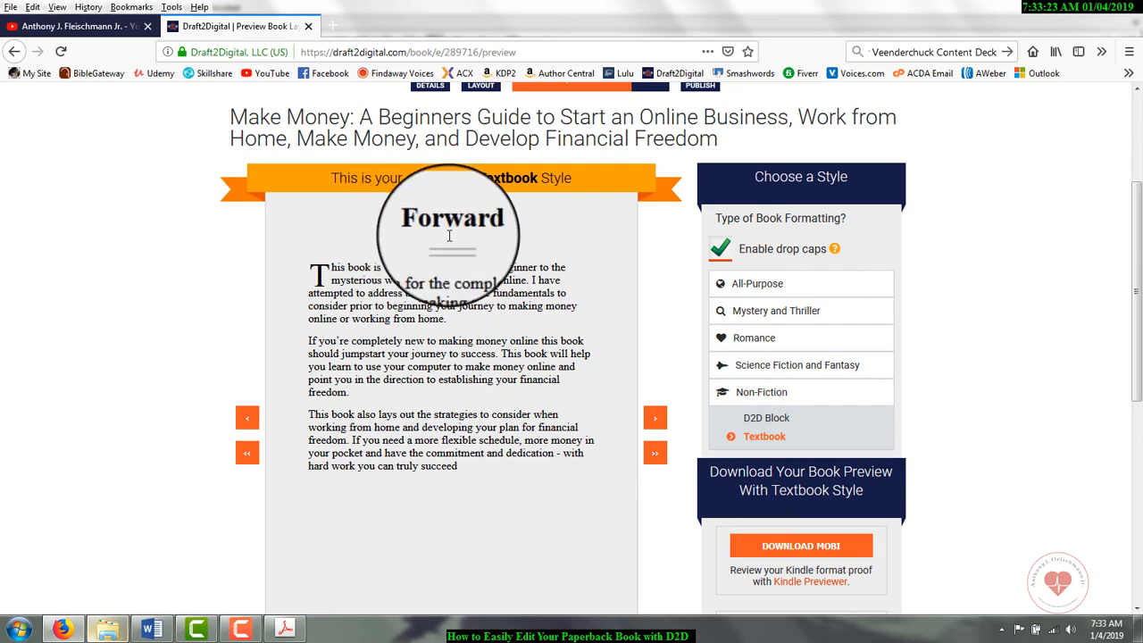
Step: Review the MOBI, EPUB and PDF download options and the manuscript approval section of the Preview step
scroll(718, 440, "down", 1)
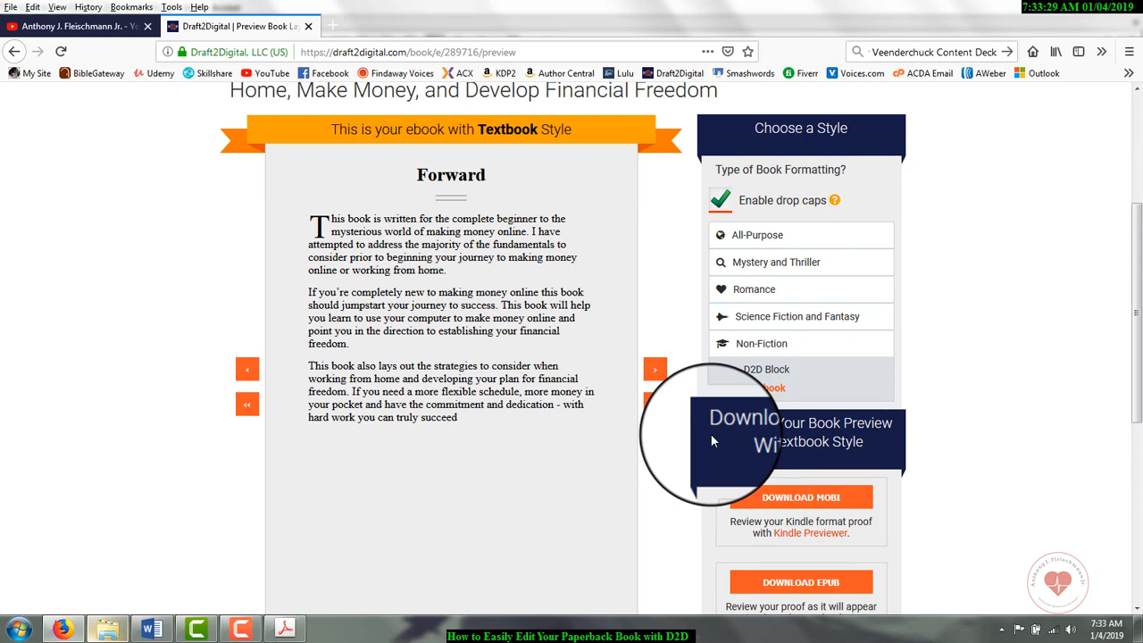
scroll(710, 459, "down", 3)
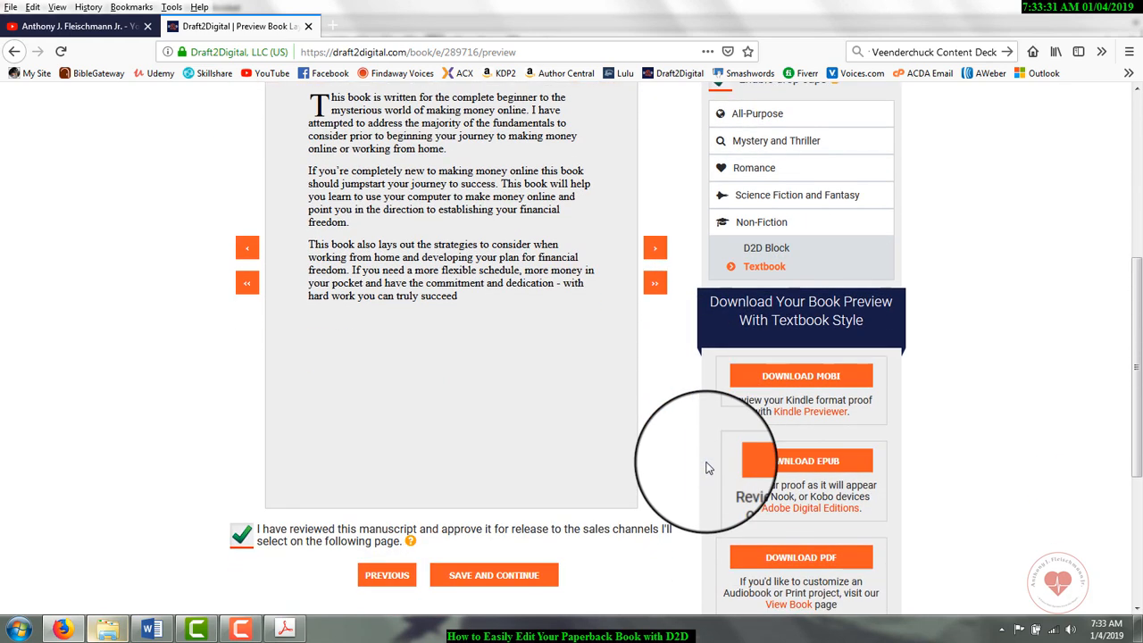
scroll(709, 468, "down", 1)
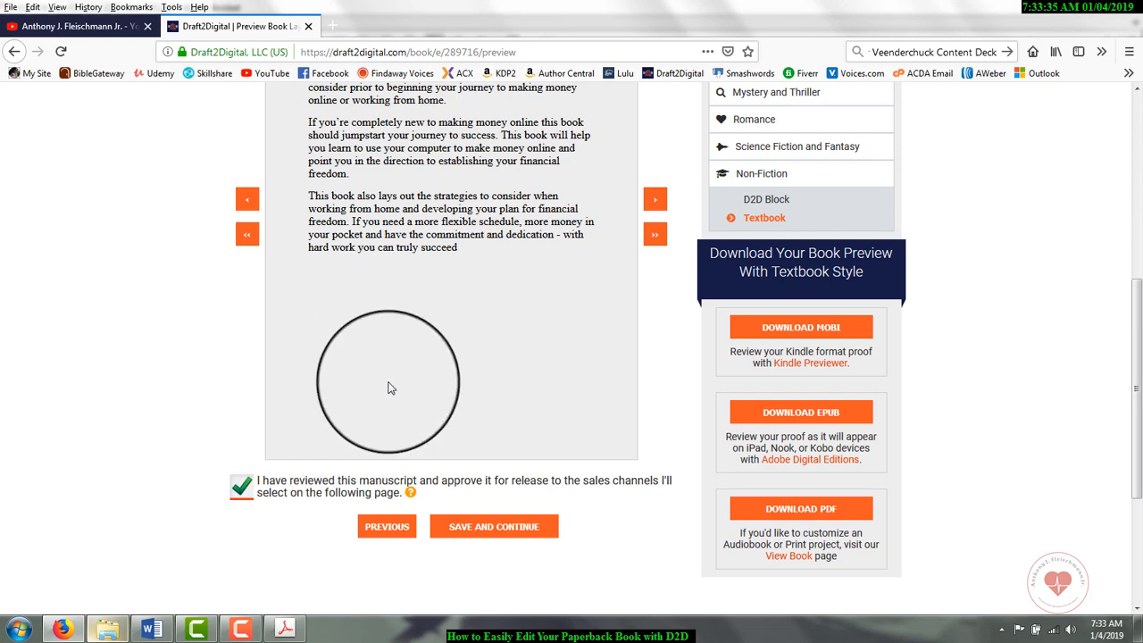
scroll(747, 200, "up", 4)
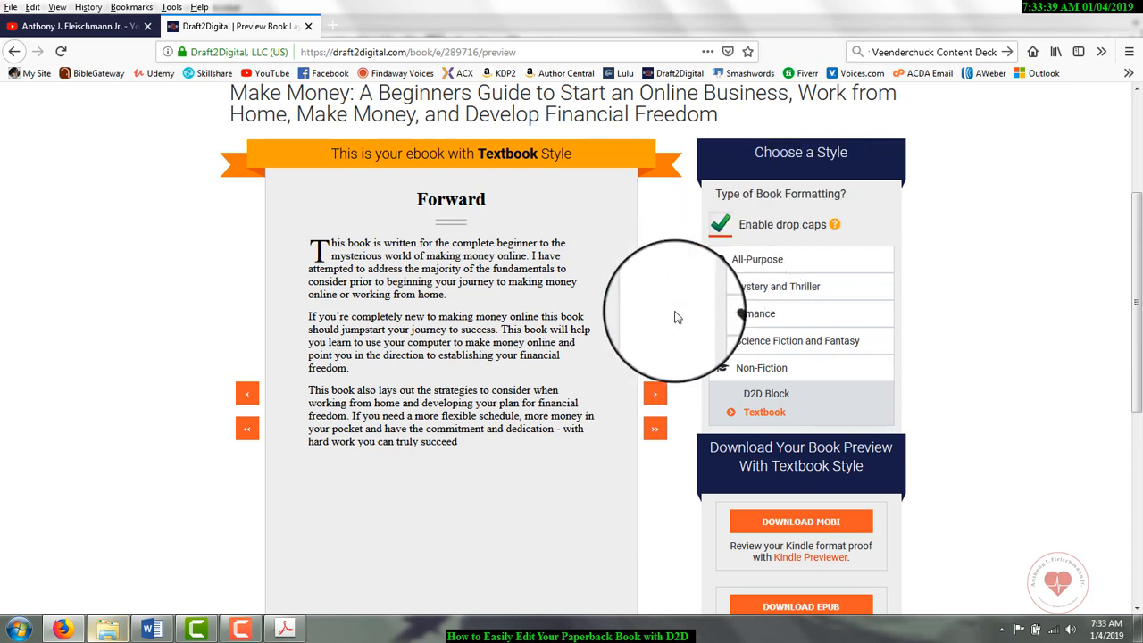
scroll(689, 311, "down", 6)
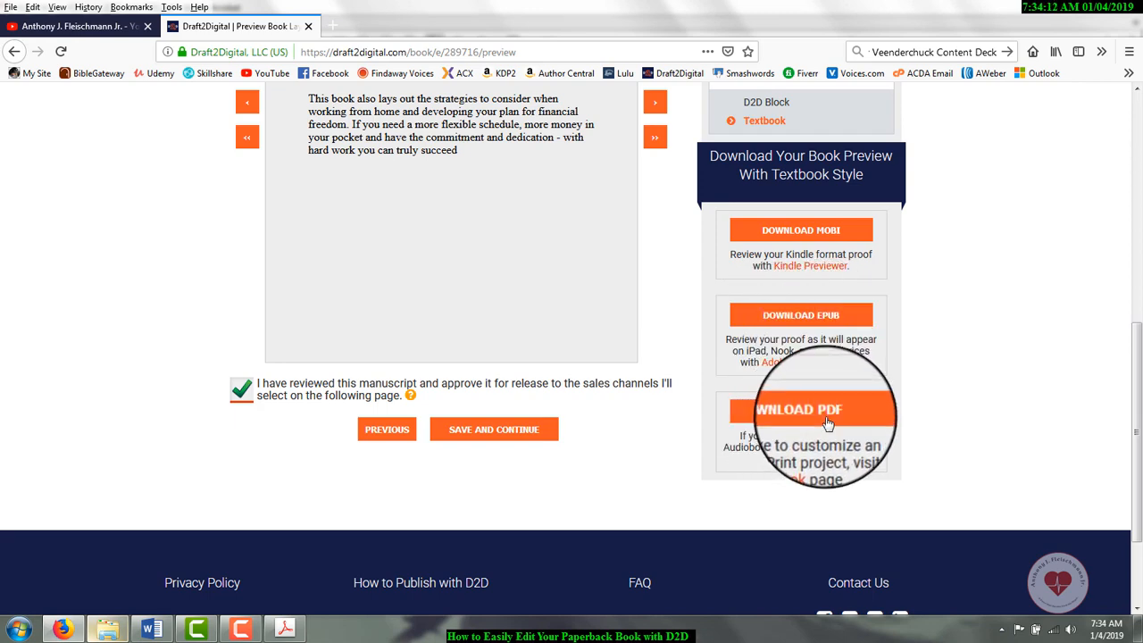
scroll(826, 423, "up", 5)
scroll(826, 424, "up", 5)
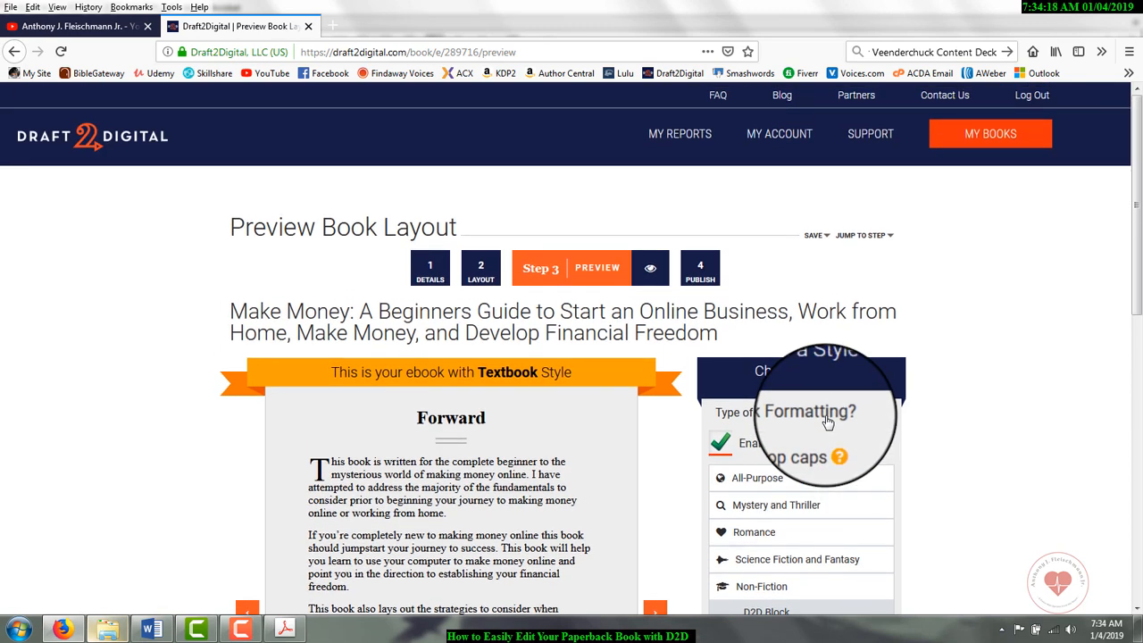
Step: Visit the book's Publish step and return to its Preview step
left_click(707, 282)
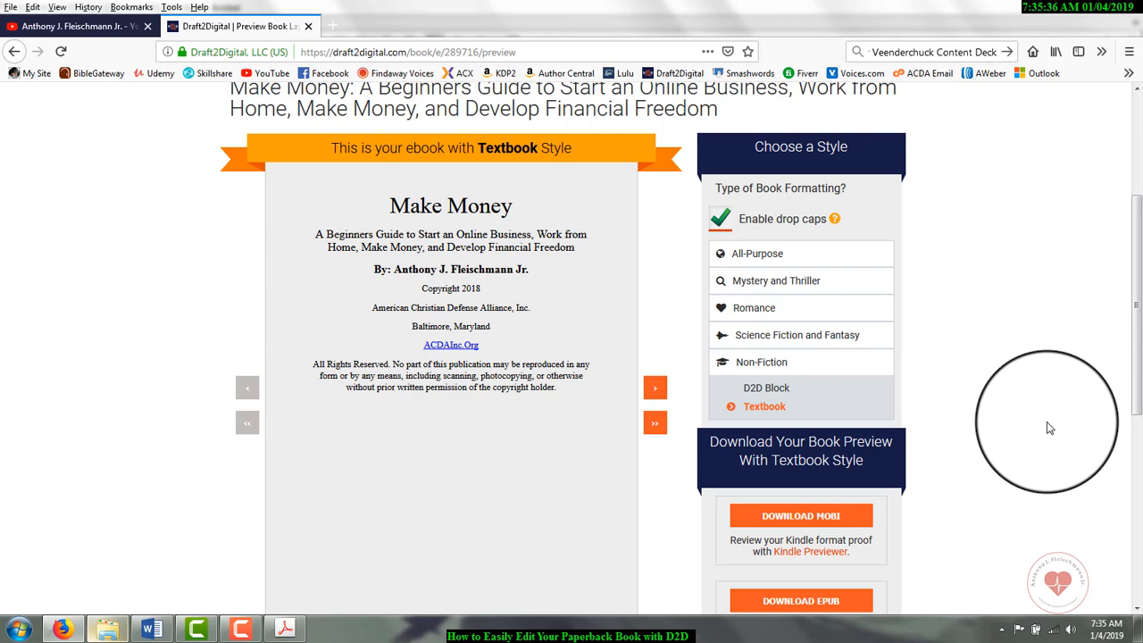
scroll(1050, 428, "up", 5)
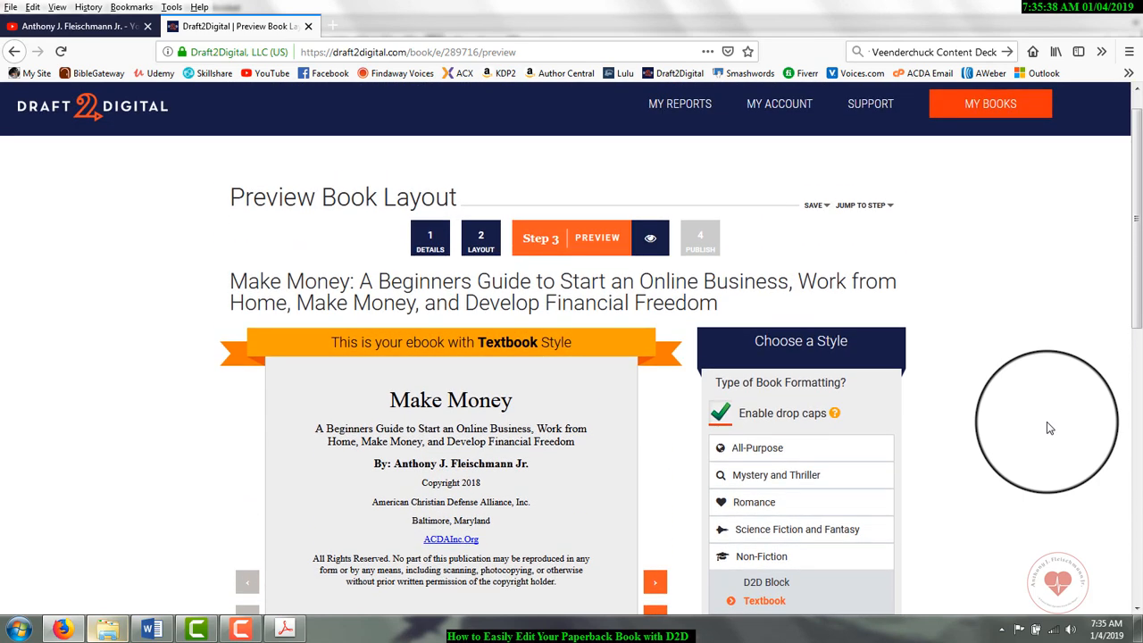
scroll(1050, 428, "up", 1)
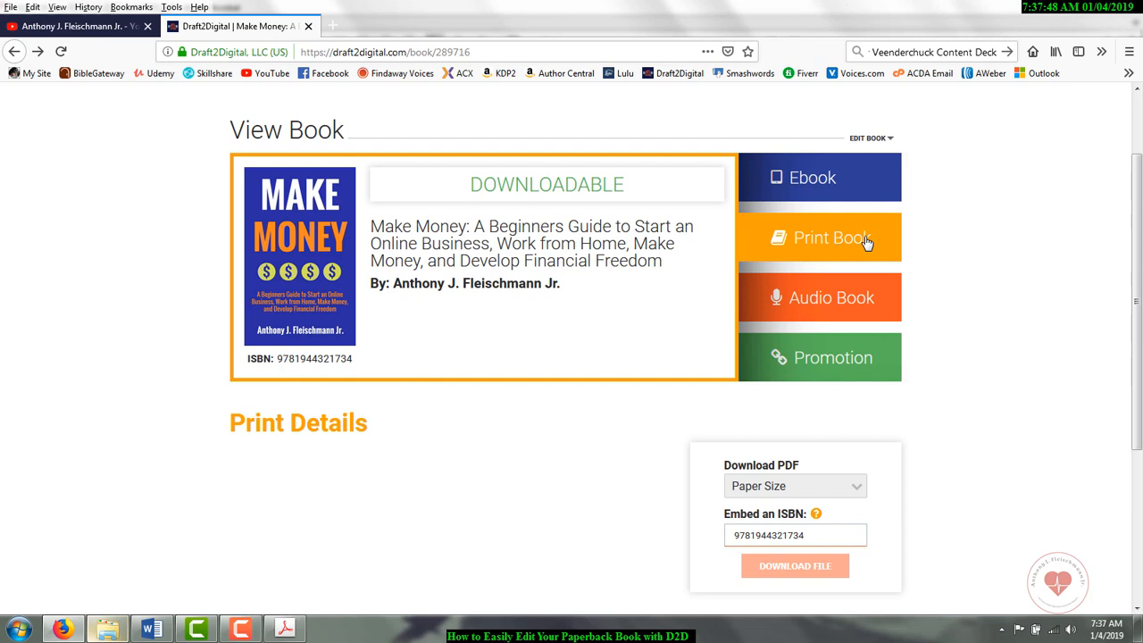
Step: Check the paper sizes offered for the print book's PDF download and close the list without choosing one
scroll(883, 258, "down", 2)
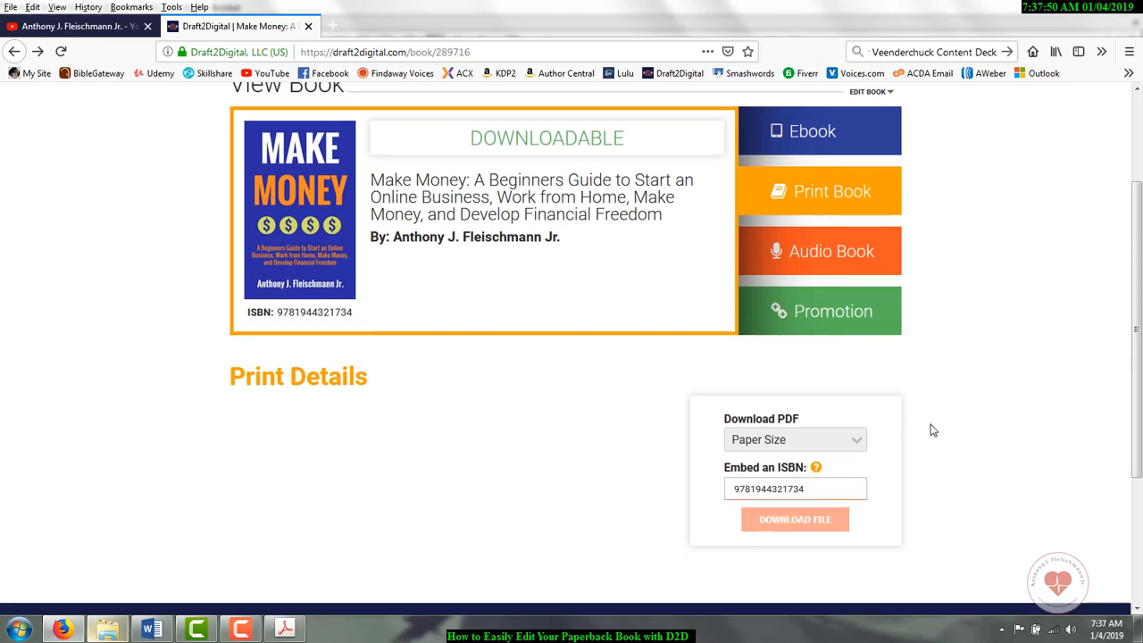
left_click(857, 415)
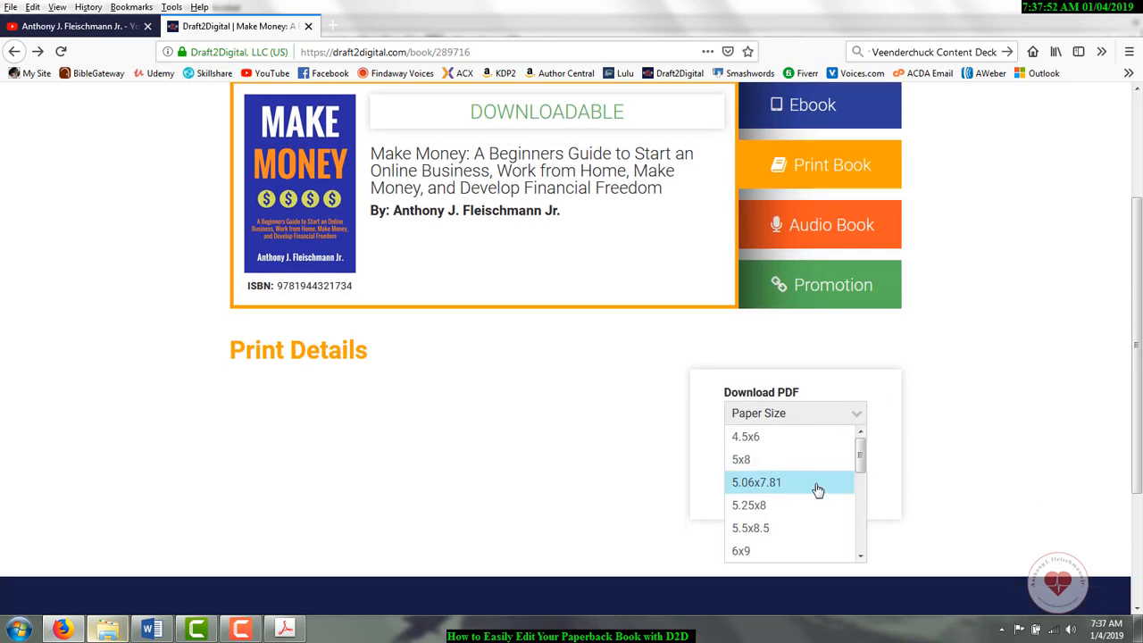
left_click(1021, 393)
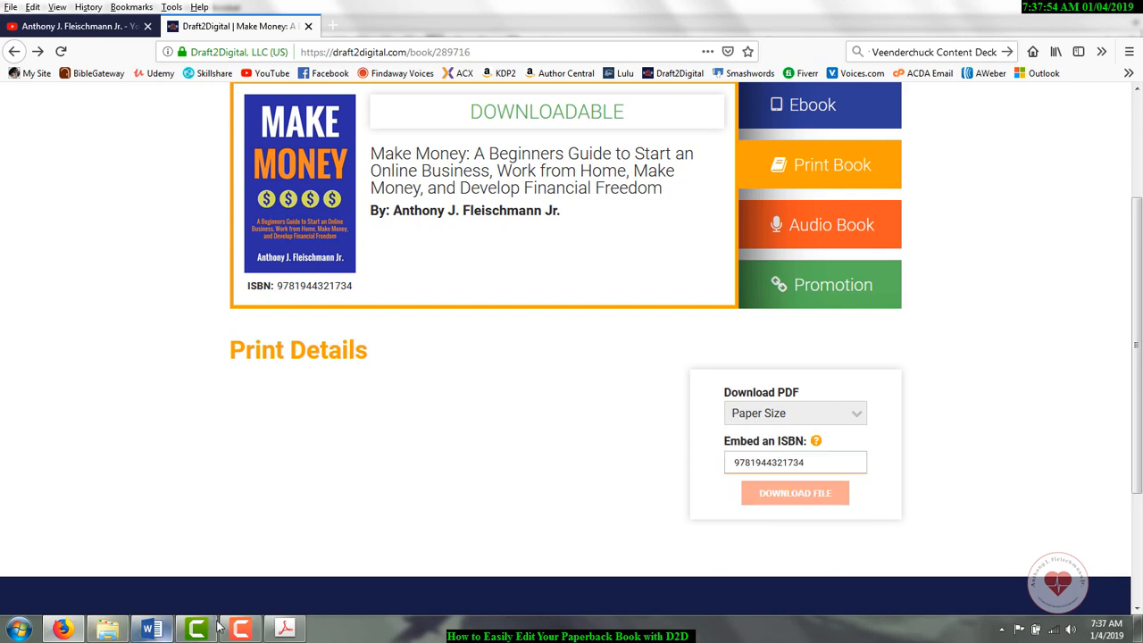
Step: Switch to the Make Money Book document in Word and look over its table of contents
left_click(152, 630)
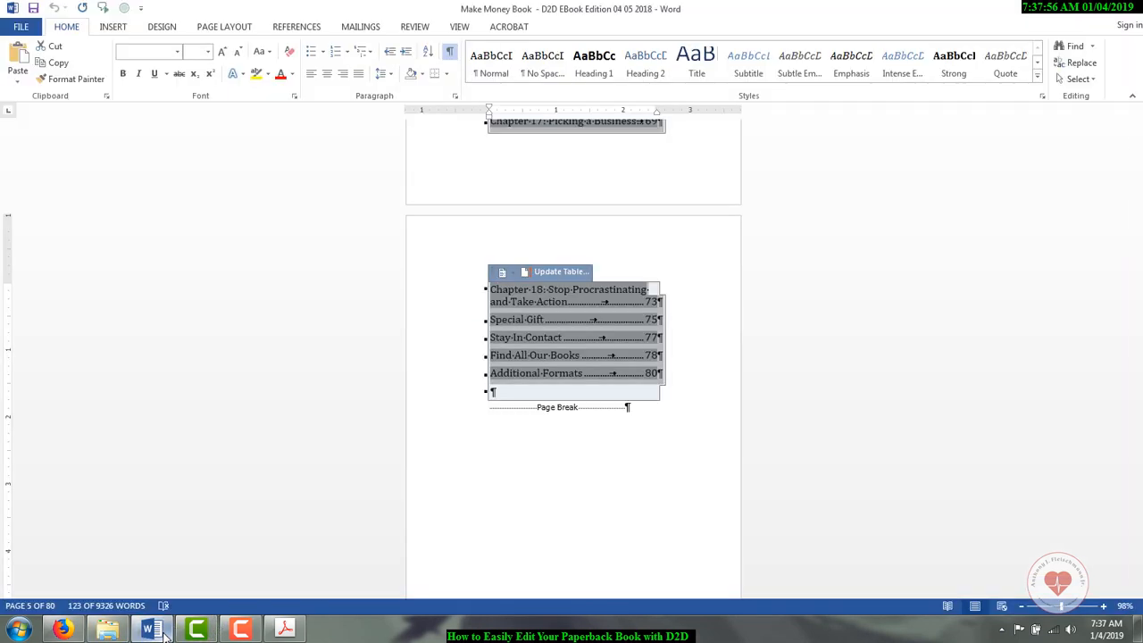
scroll(412, 492, "up", 10)
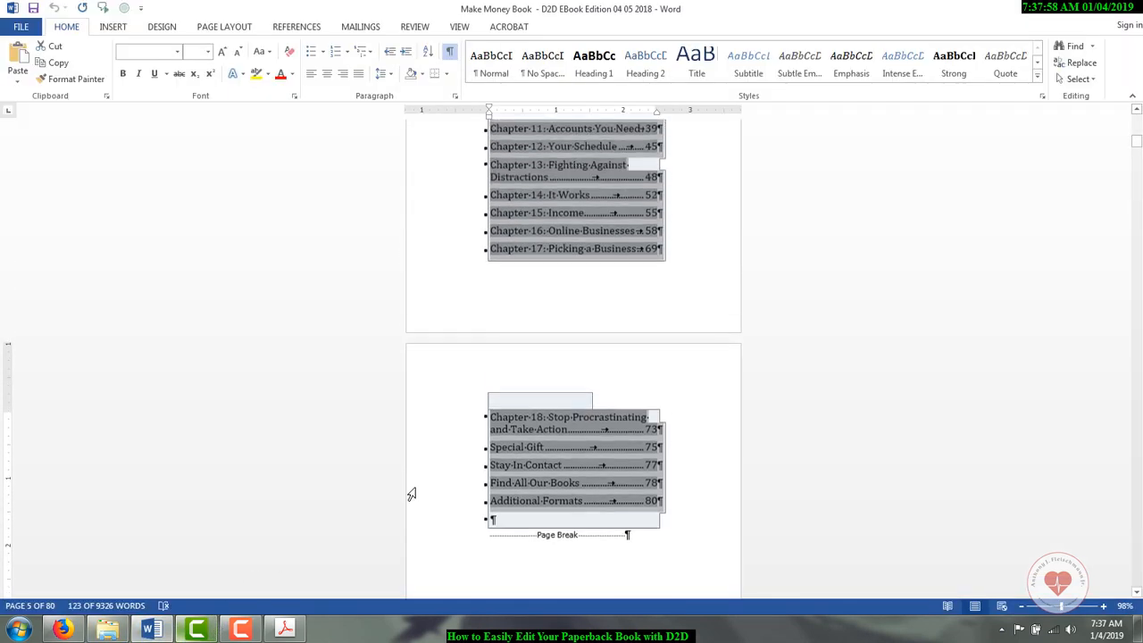